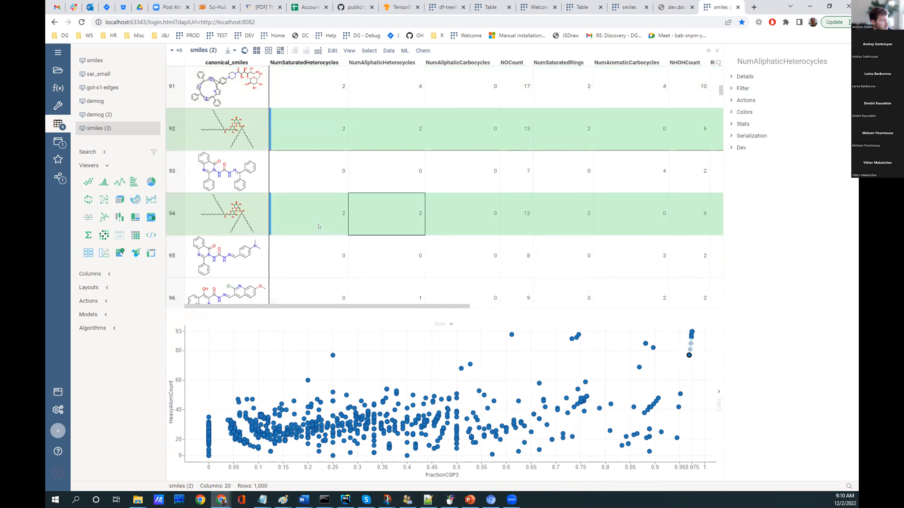
Browse the smiles grid and jump to the source row of the first pinned molecule
{"action": "scroll", "coordinate": [284, 222], "scroll_direction": "down", "scroll_amount": 2}
{"action": "scroll", "coordinate": [235, 105], "scroll_direction": "up", "scroll_amount": 5}
{"action": "left_click", "coordinate": [284, 90]}
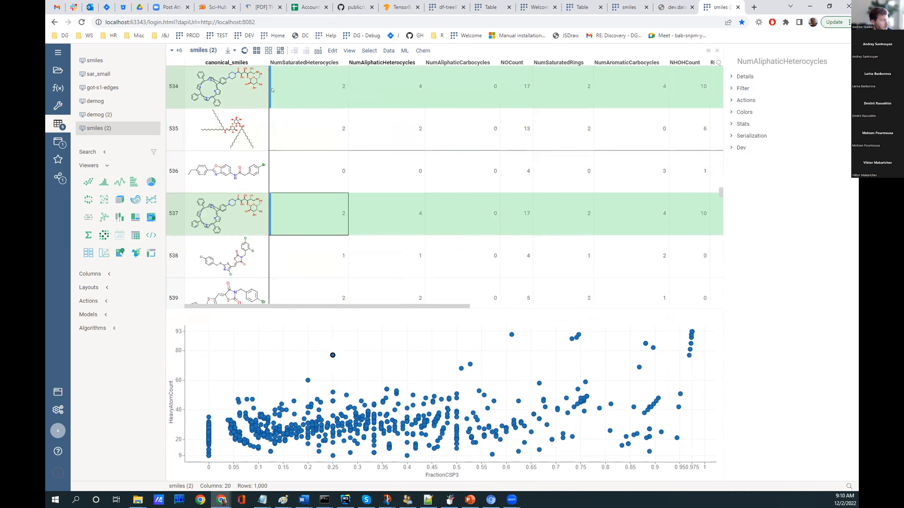
Unpin all rows in the smiles grid and close the scatter plot viewer
{"action": "right_click", "coordinate": [323, 83]}
{"action": "left_click", "coordinate": [352, 172]}
{"action": "left_click", "coordinate": [717, 317]}
Pin the row with molregno 1480017, scroll away from it, and return to it through its pinned copy
{"action": "right_click", "coordinate": [263, 214]}
{"action": "left_click", "coordinate": [285, 292]}
{"action": "scroll", "coordinate": [254, 272], "scroll_direction": "down", "scroll_amount": 7}
{"action": "scroll", "coordinate": [284, 285], "scroll_direction": "down", "scroll_amount": 1}
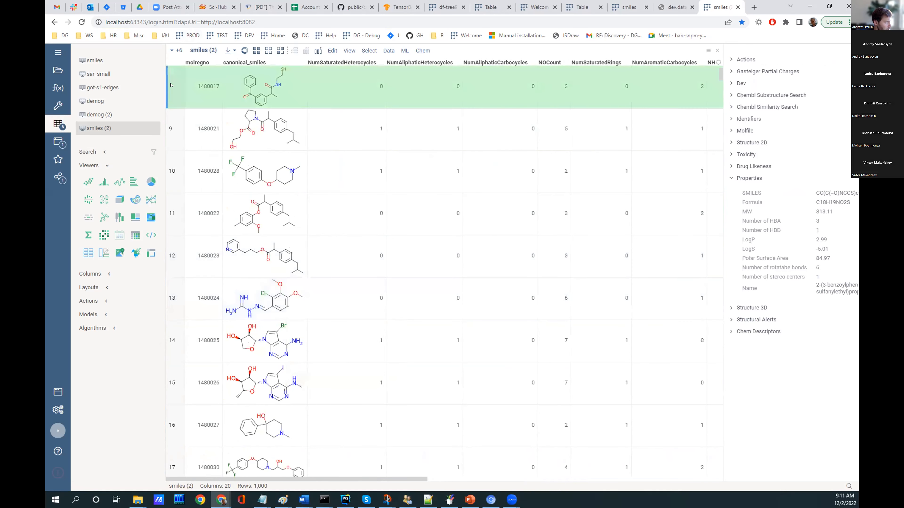
{"action": "left_click", "coordinate": [181, 86]}
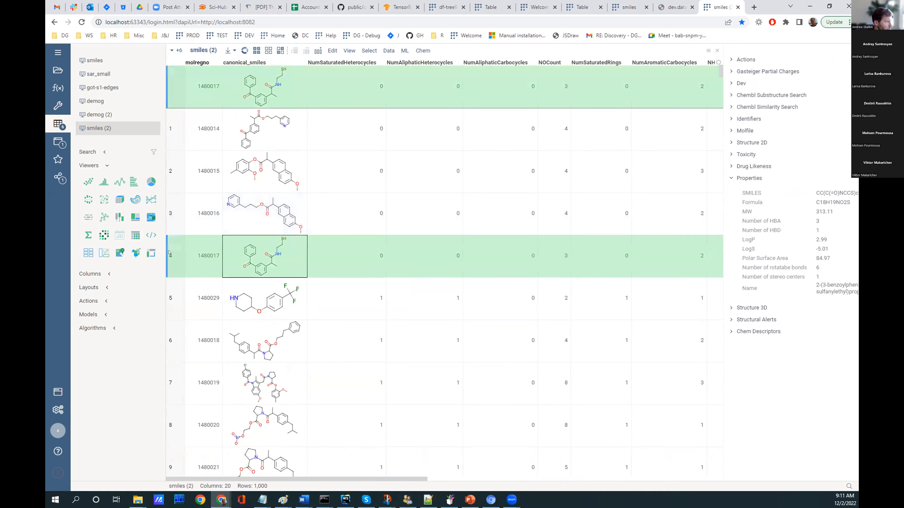
{"action": "mouse_move", "coordinate": [174, 94]}
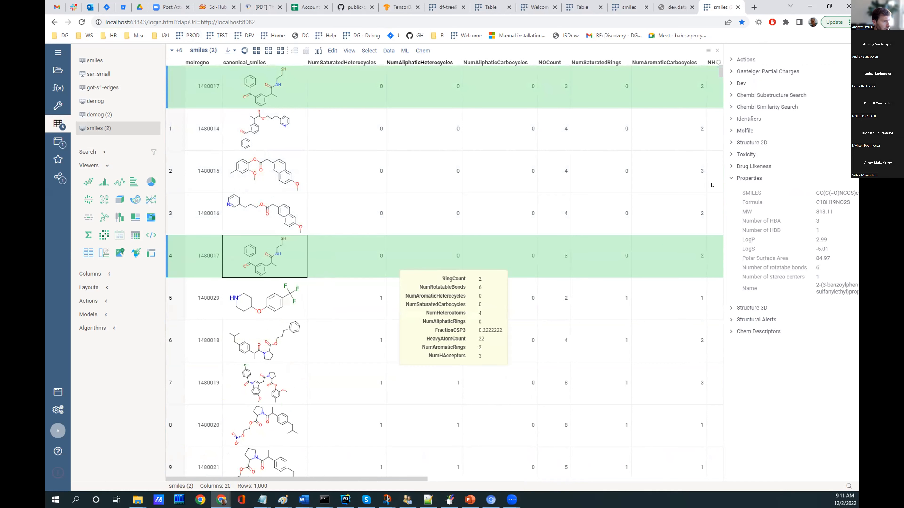
Widen the grid area slightly and unpin only the row with molregno 1480017
{"action": "left_click_drag", "start_coordinate": [723, 83], "coordinate": [733, 82]}
{"action": "mouse_move", "coordinate": [175, 255]}
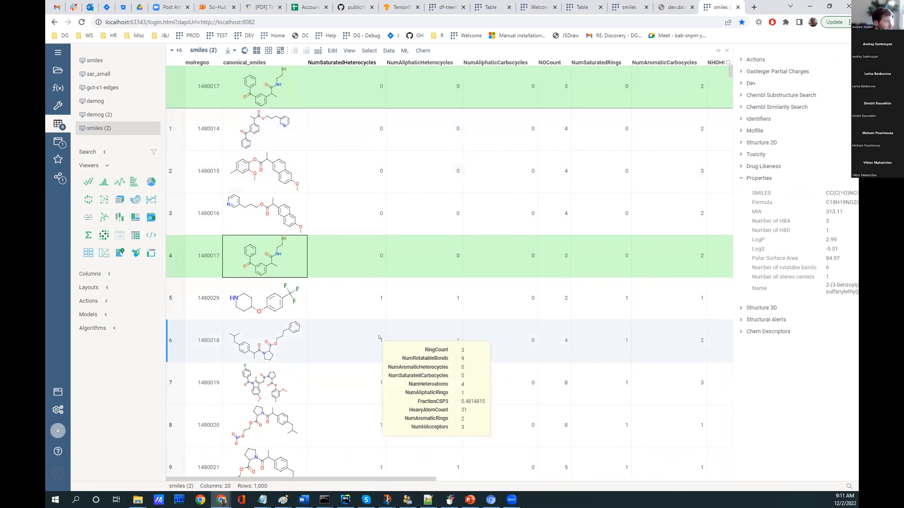
{"action": "left_click", "coordinate": [554, 86]}
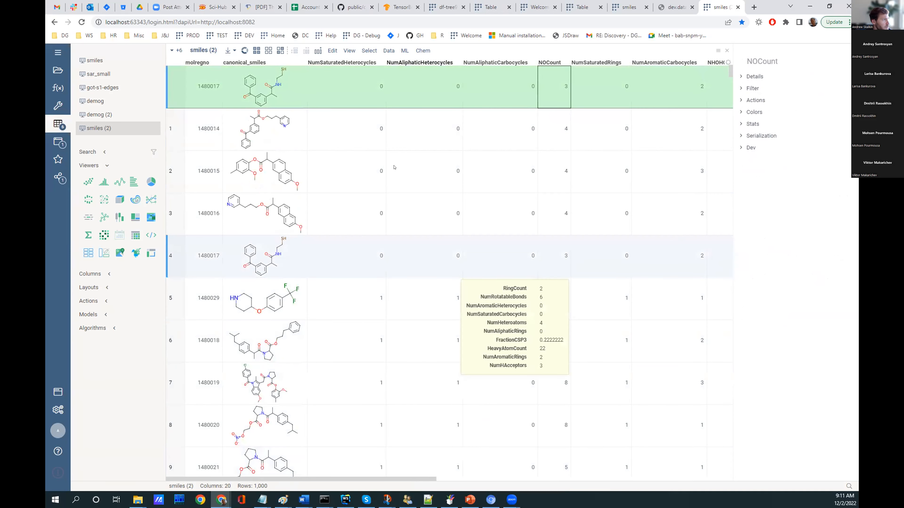
{"action": "right_click", "coordinate": [355, 91]}
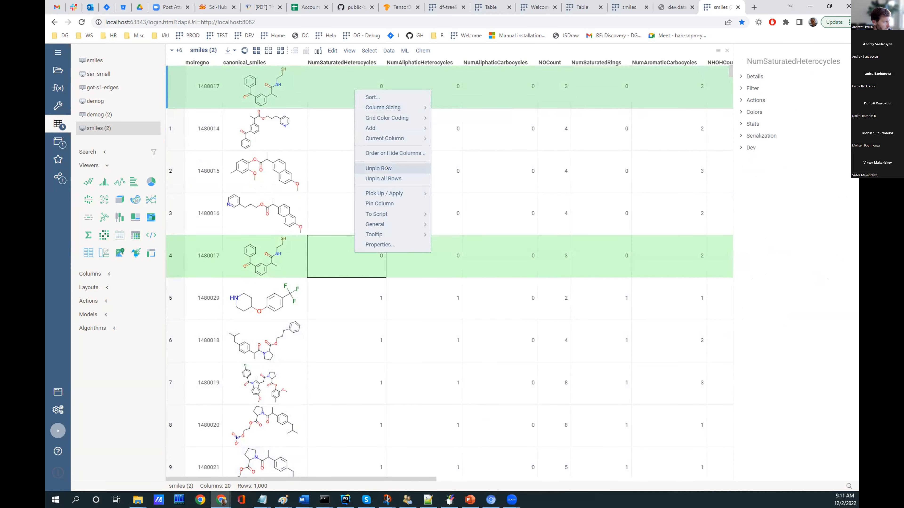
{"action": "left_click", "coordinate": [385, 168]}
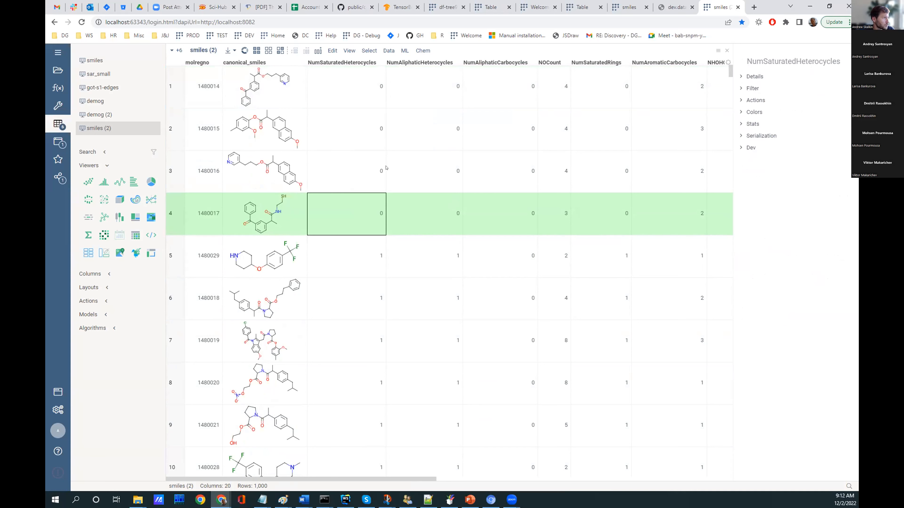
{"action": "mouse_move", "coordinate": [380, 192]}
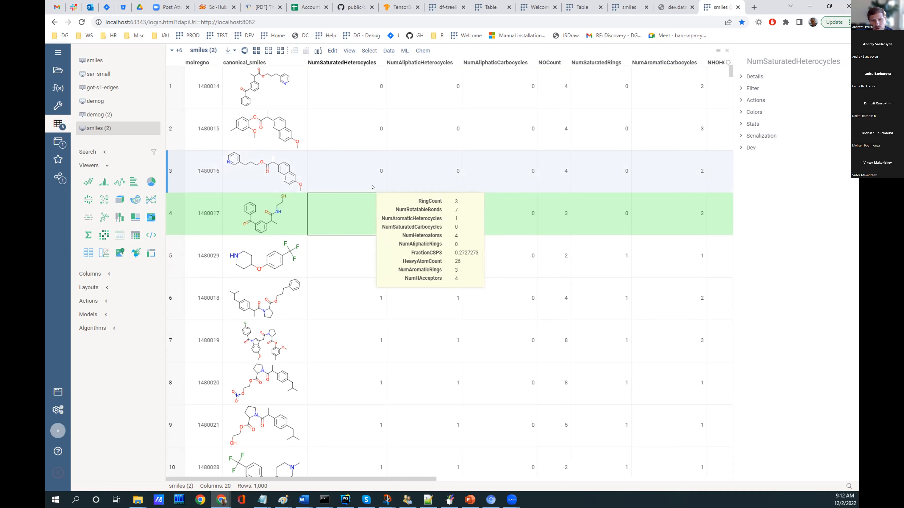
Open the got-s1-edges table in full screen and look through its relationship rows
{"action": "left_click", "coordinate": [103, 88]}
{"action": "key", "text": "F11"}
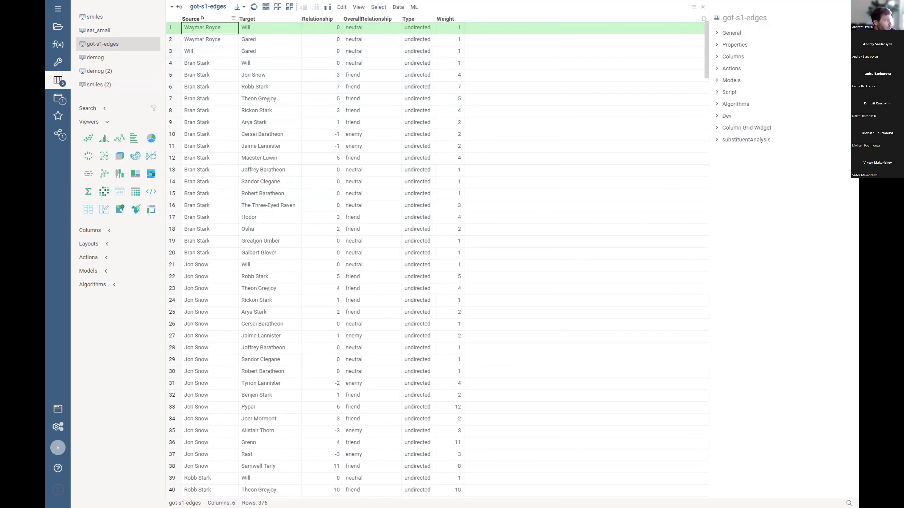
{"action": "mouse_move", "coordinate": [189, 18]}
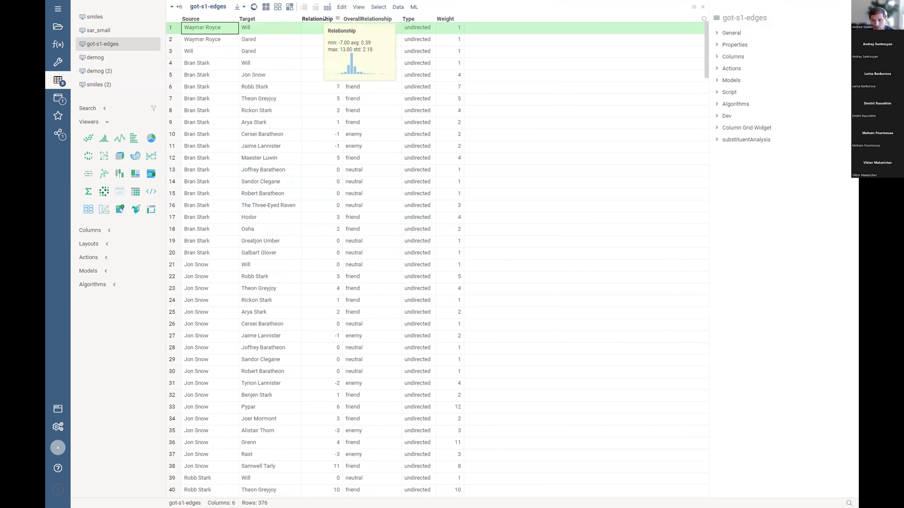
{"action": "scroll", "coordinate": [330, 200], "scroll_direction": "down", "scroll_amount": 5}
{"action": "scroll", "coordinate": [327, 205], "scroll_direction": "up", "scroll_amount": 5}
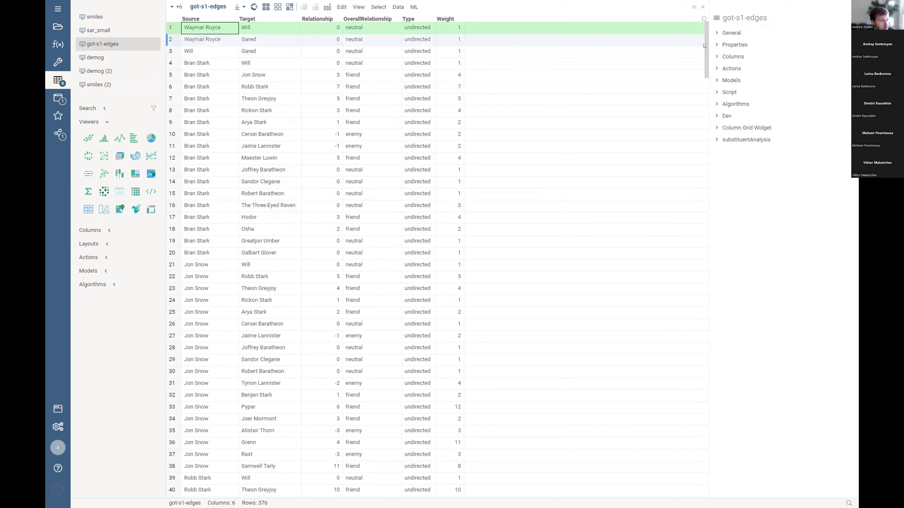
{"action": "scroll", "coordinate": [622, 404], "scroll_direction": "down", "scroll_amount": 5}
{"action": "scroll", "coordinate": [650, 329], "scroll_direction": "up", "scroll_amount": 5}
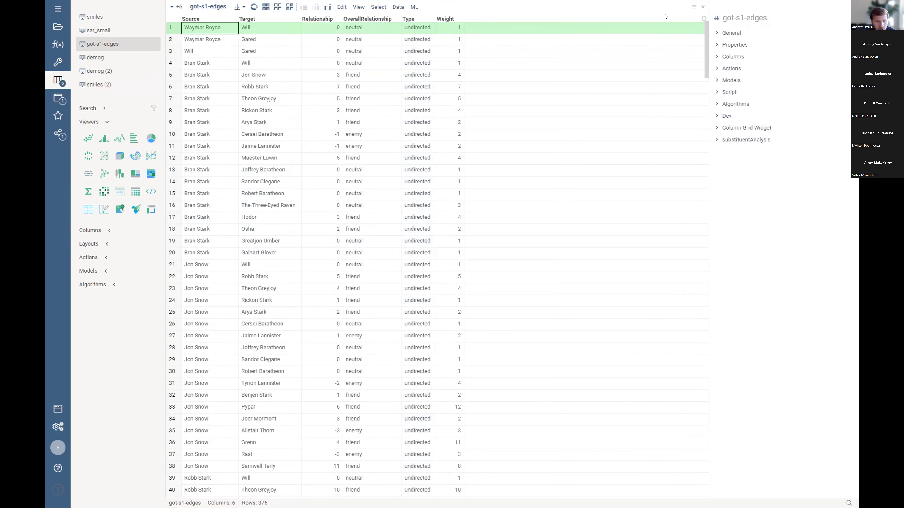
{"action": "mouse_move", "coordinate": [665, 16]}
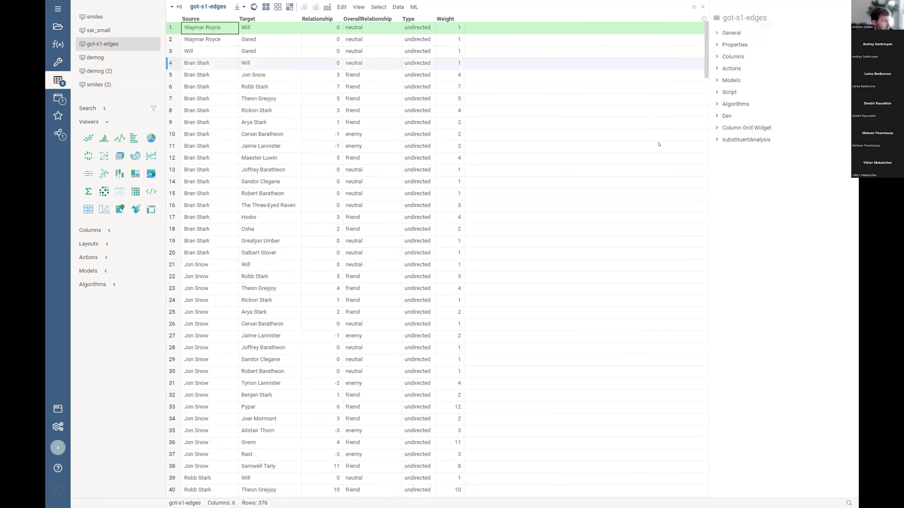
Add a network diagram linking Source to Target characters and inspect its nodes and edges up close
{"action": "left_click", "coordinate": [103, 173]}
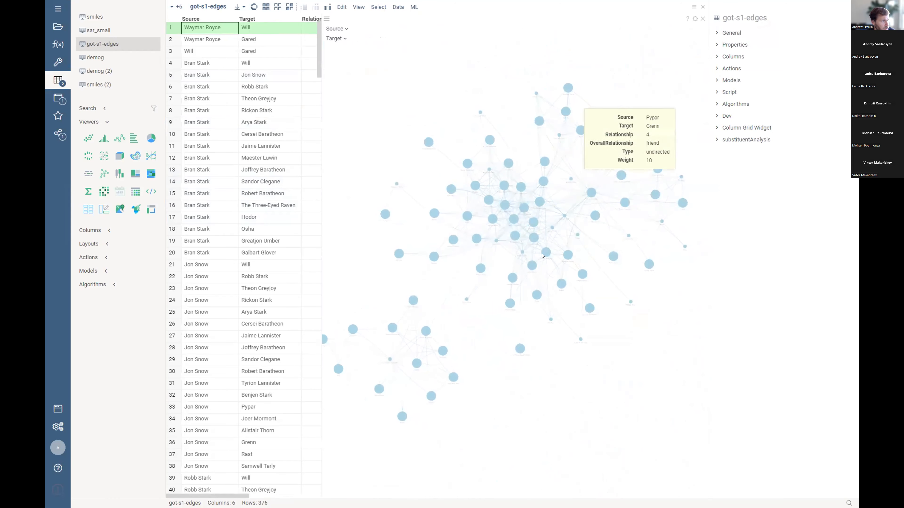
{"action": "scroll", "coordinate": [522, 228], "scroll_direction": "up", "scroll_amount": 5}
{"action": "scroll", "coordinate": [522, 228], "scroll_direction": "up", "scroll_amount": 5}
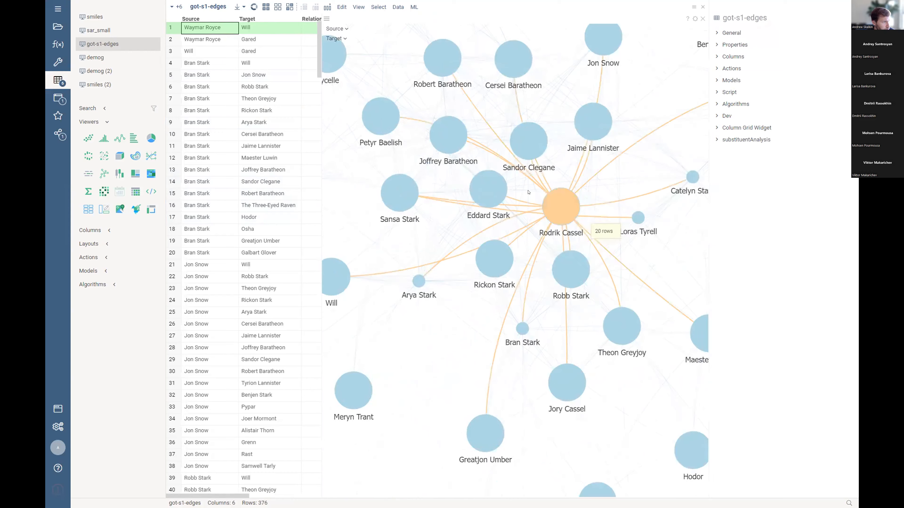
{"action": "scroll", "coordinate": [526, 199], "scroll_direction": "down", "scroll_amount": 5}
{"action": "left_click_drag", "start_coordinate": [503, 337], "coordinate": [533, 232]}
{"action": "scroll", "coordinate": [533, 232], "scroll_direction": "up", "scroll_amount": 3}
{"action": "scroll", "coordinate": [534, 232], "scroll_direction": "down", "scroll_amount": 6}
{"action": "scroll", "coordinate": [520, 301], "scroll_direction": "up", "scroll_amount": 2}
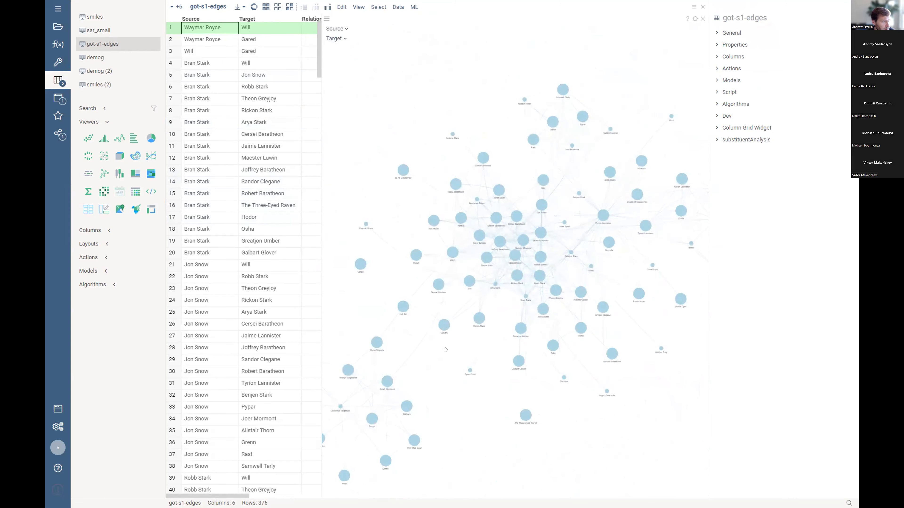
{"action": "scroll", "coordinate": [520, 301], "scroll_direction": "down", "scroll_amount": 1}
{"action": "scroll", "coordinate": [520, 300], "scroll_direction": "down", "scroll_amount": 4}
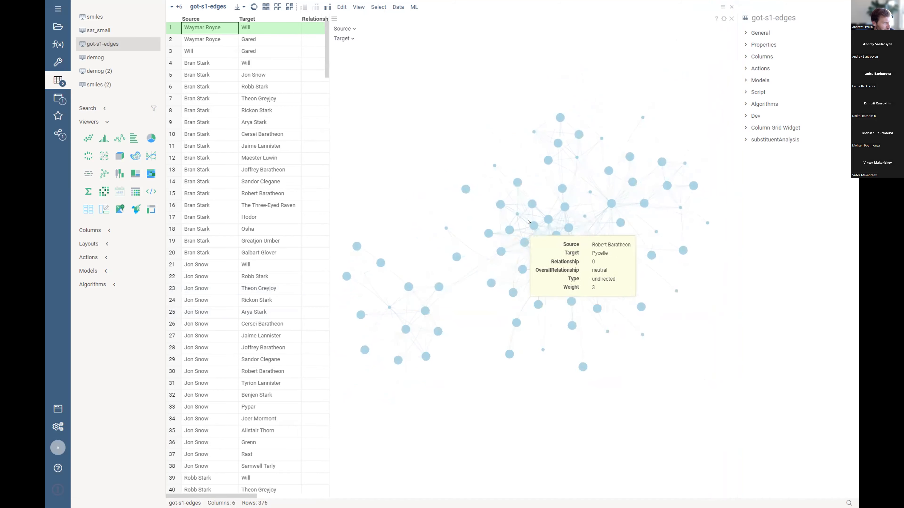
Select the Cersei Baratheon, Theon Greyjoy and Jaime Lannister nodes in turn to examine their connections and matching rows
{"action": "scroll", "coordinate": [544, 240], "scroll_direction": "up", "scroll_amount": 5}
{"action": "left_click", "coordinate": [553, 201]}
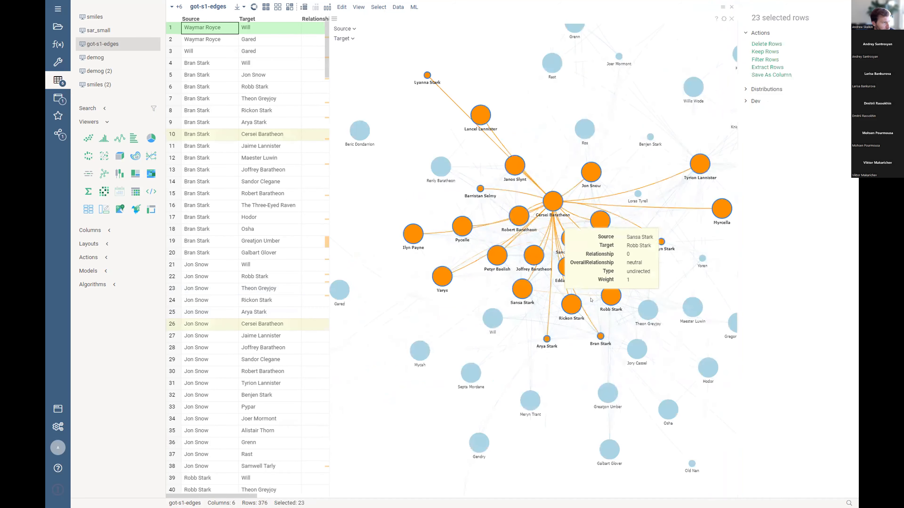
{"action": "left_click", "coordinate": [648, 309]}
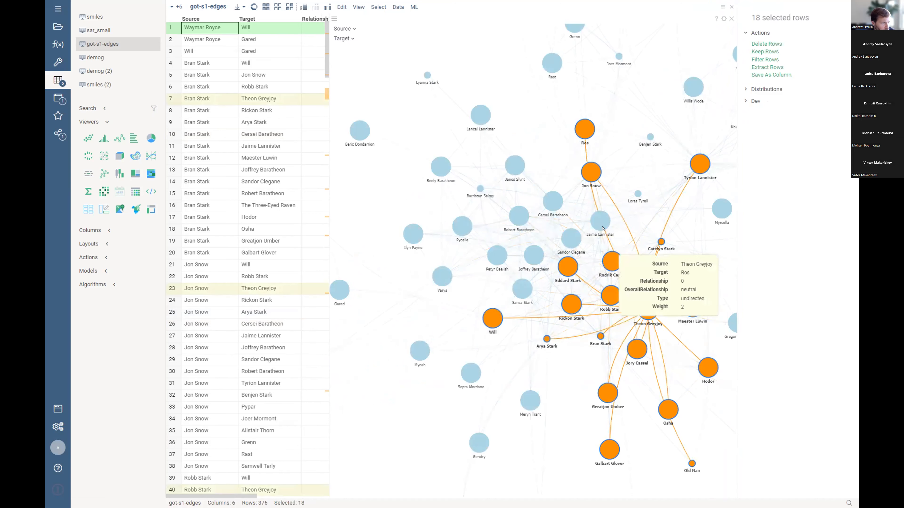
{"action": "left_click", "coordinate": [595, 221]}
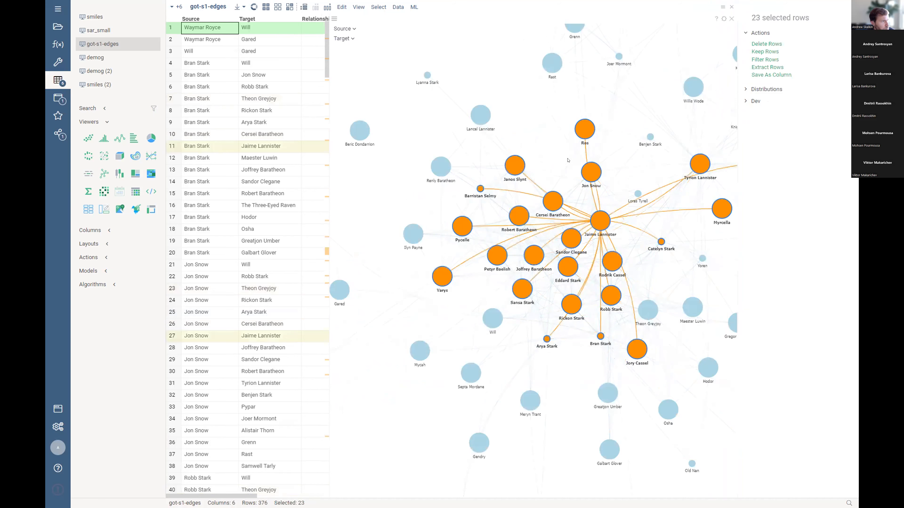
Select the Rast node, the edge from Rast to Jon Snow, the Robert Baratheon node, and finally the Jory Cassel node
{"action": "left_click", "coordinate": [552, 63]}
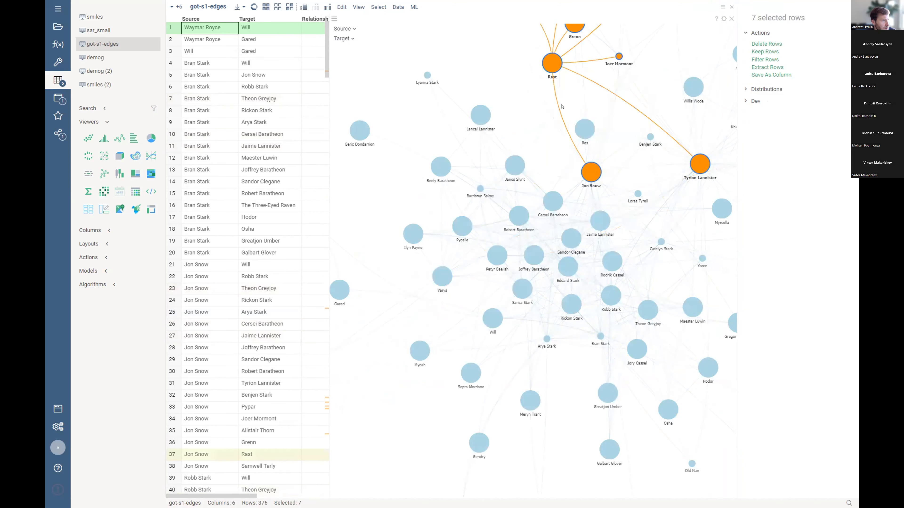
{"action": "left_click", "coordinate": [573, 142]}
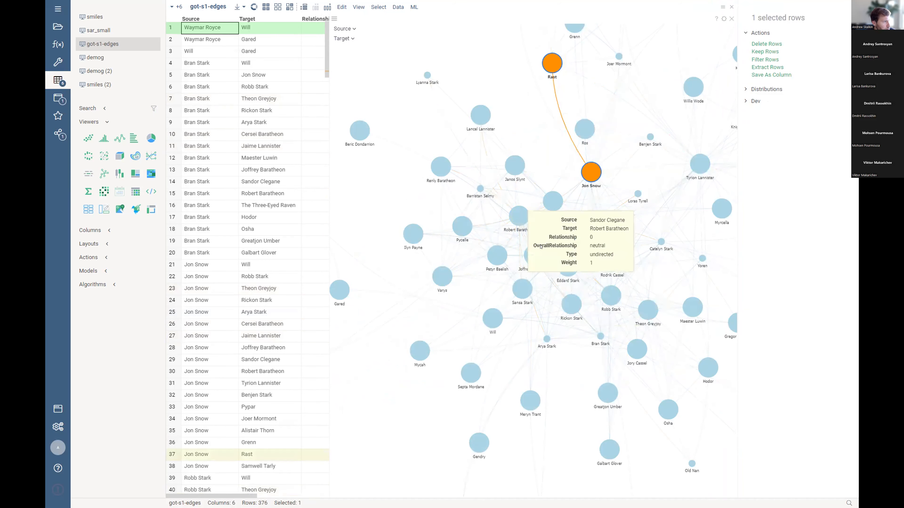
{"action": "left_click", "coordinate": [569, 263]}
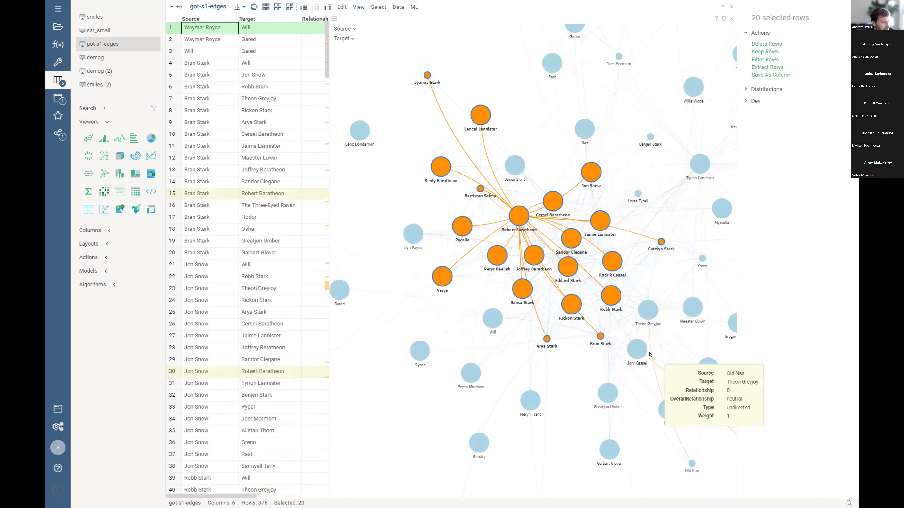
{"action": "left_click", "coordinate": [637, 348]}
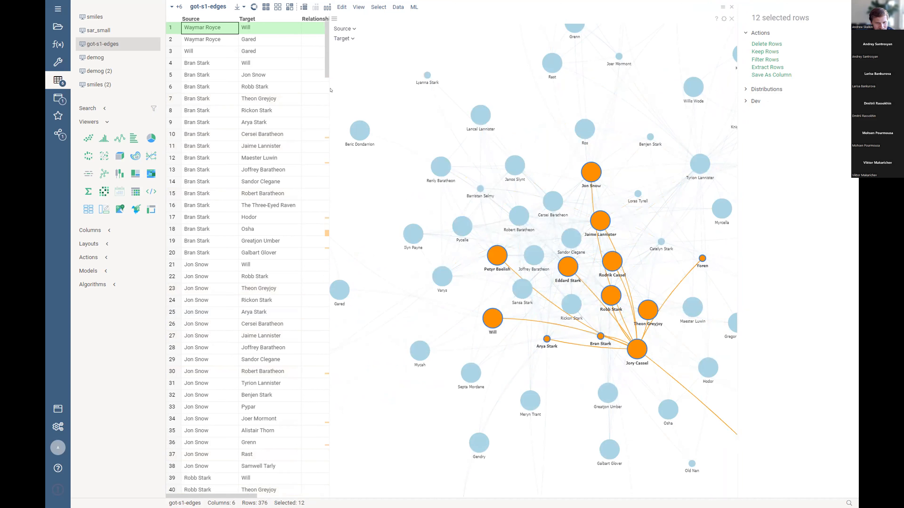
{"action": "mouse_move", "coordinate": [479, 159]}
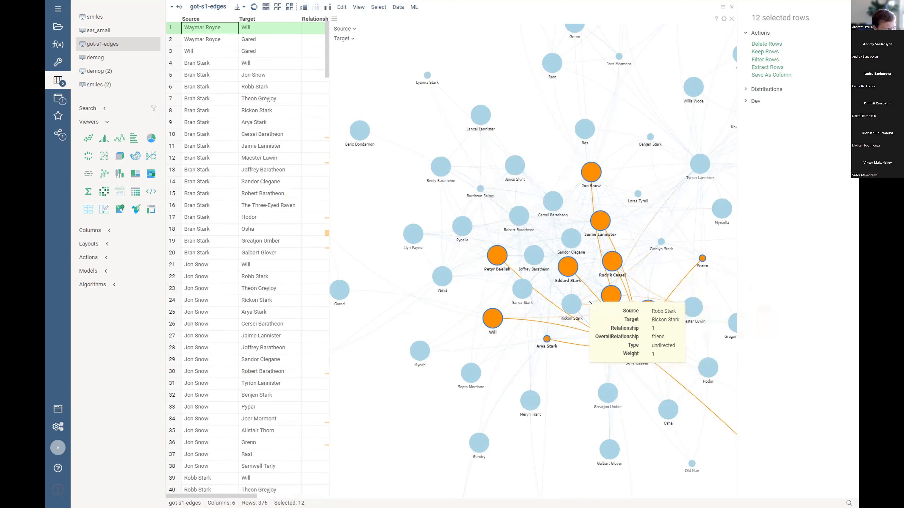
{"action": "mouse_move", "coordinate": [595, 294]}
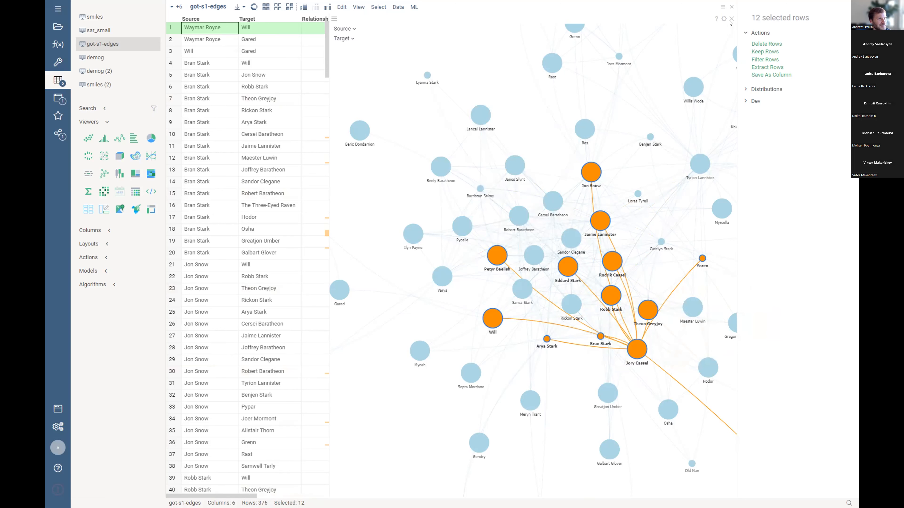
Open the network diagram's properties with the Misc options expanded and examine the graph around the selected nodes
{"action": "left_click", "coordinate": [722, 20]}
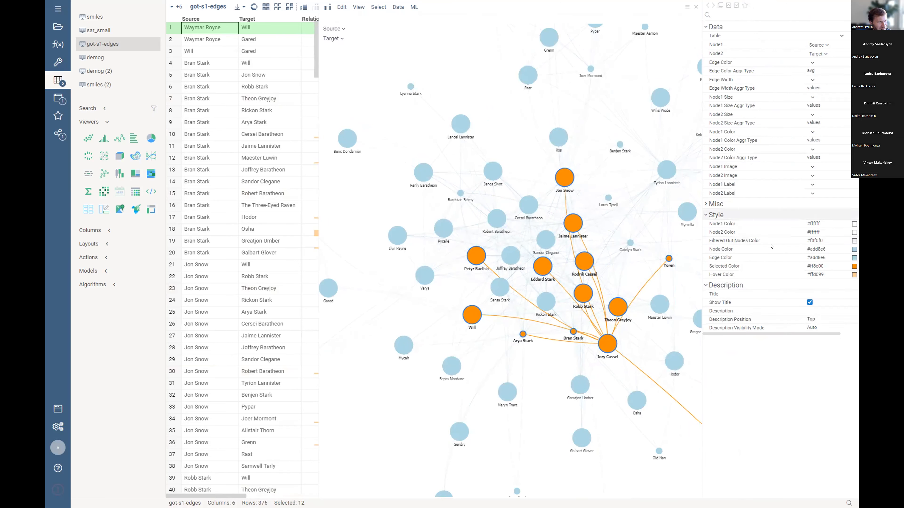
{"action": "left_click", "coordinate": [707, 206]}
{"action": "mouse_move", "coordinate": [582, 126]}
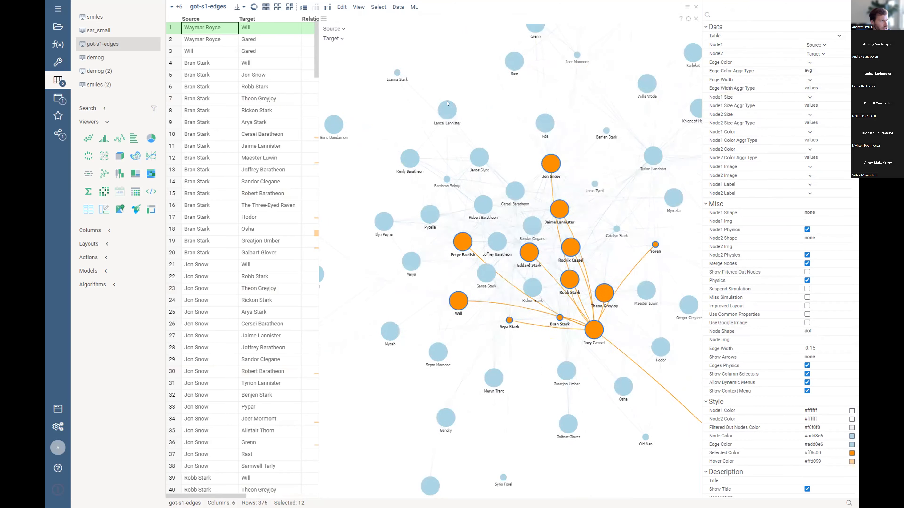
{"action": "scroll", "coordinate": [528, 321], "scroll_direction": "down", "scroll_amount": 8}
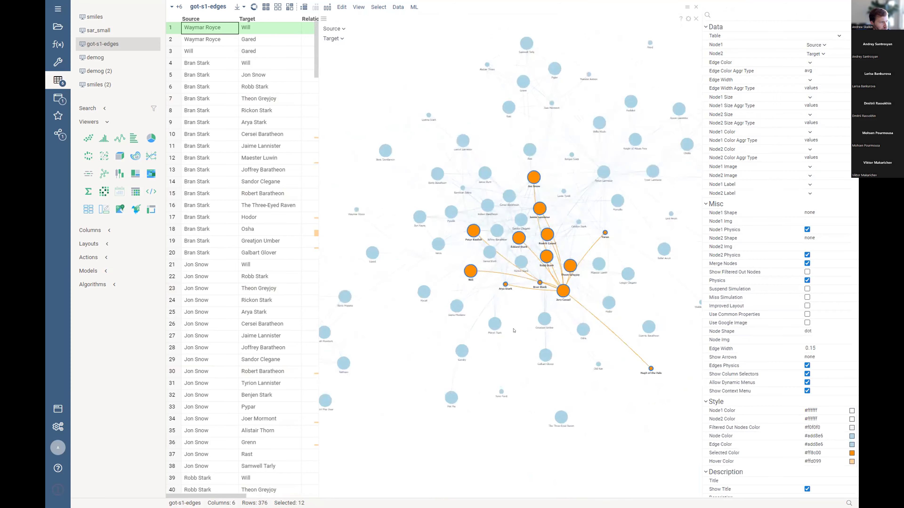
{"action": "scroll", "coordinate": [528, 321], "scroll_direction": "up", "scroll_amount": 5}
{"action": "left_click_drag", "start_coordinate": [528, 320], "coordinate": [561, 447]}
{"action": "scroll", "coordinate": [543, 370], "scroll_direction": "up", "scroll_amount": 5}
{"action": "scroll", "coordinate": [543, 370], "scroll_direction": "up", "scroll_amount": 5}
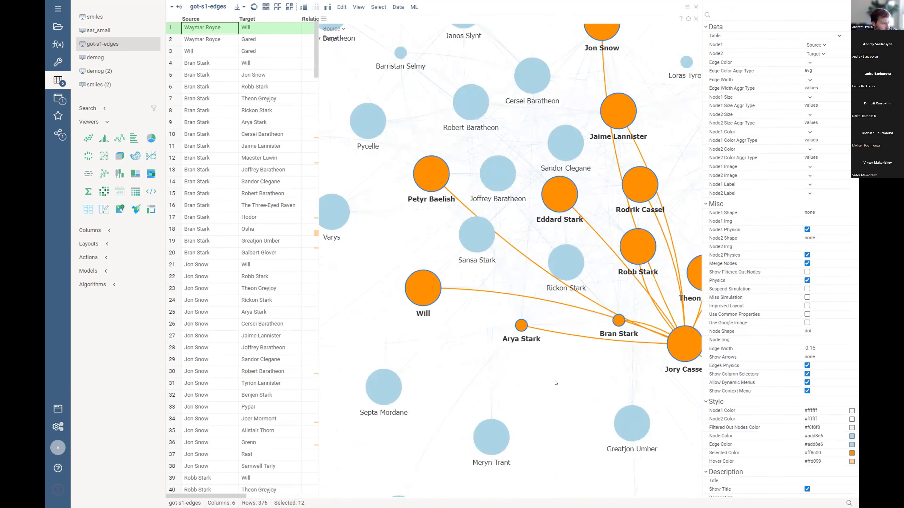
{"action": "scroll", "coordinate": [549, 383], "scroll_direction": "down", "scroll_amount": 8}
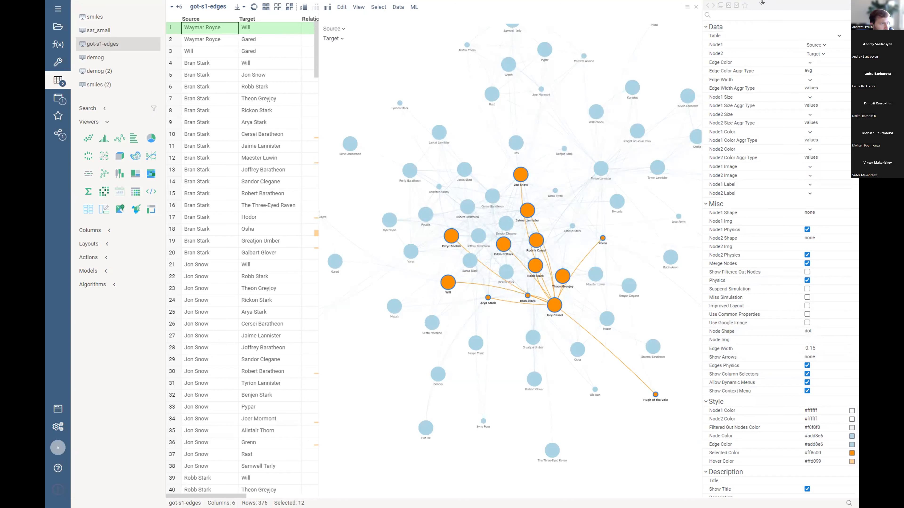
Filter the network diagram's properties by "goo", enable Use Google Image, and preview the images for Rast and Jaime Lannister
{"action": "type", "text": "g"}
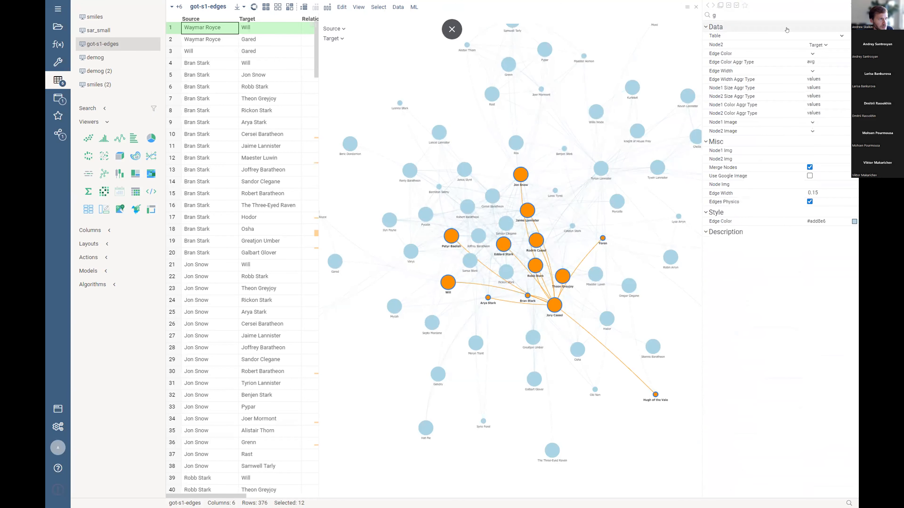
{"action": "type", "text": "oo"}
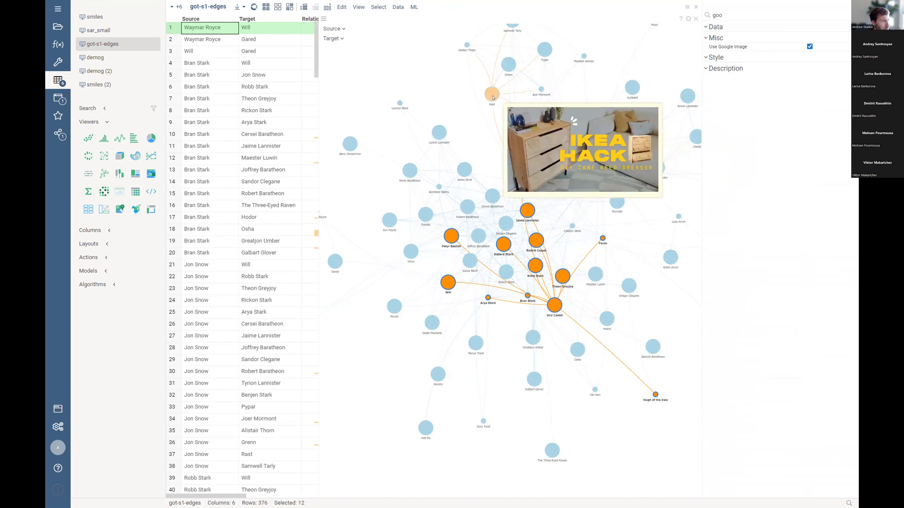
{"action": "mouse_move", "coordinate": [528, 215]}
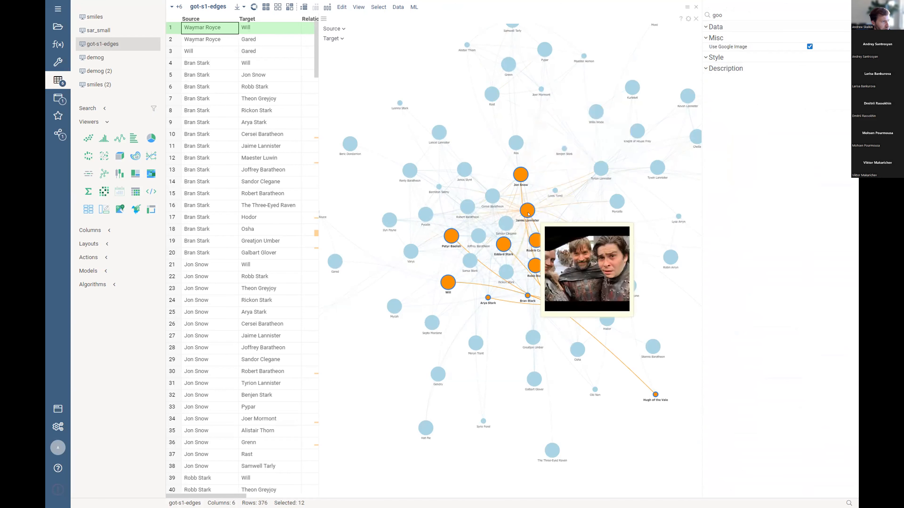
Preview the images for Cersei Baratheon, Eddard Stark, Rickon Stark, Robb Stark and an outlying node in the network diagram
{"action": "scroll", "coordinate": [528, 214], "scroll_direction": "up", "scroll_amount": 5}
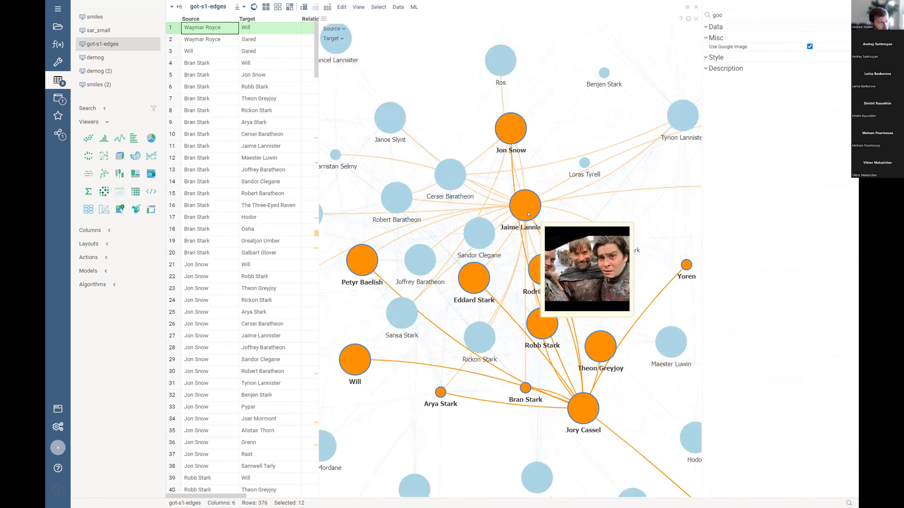
{"action": "scroll", "coordinate": [528, 214], "scroll_direction": "up", "scroll_amount": 3}
{"action": "scroll", "coordinate": [528, 214], "scroll_direction": "down", "scroll_amount": 1}
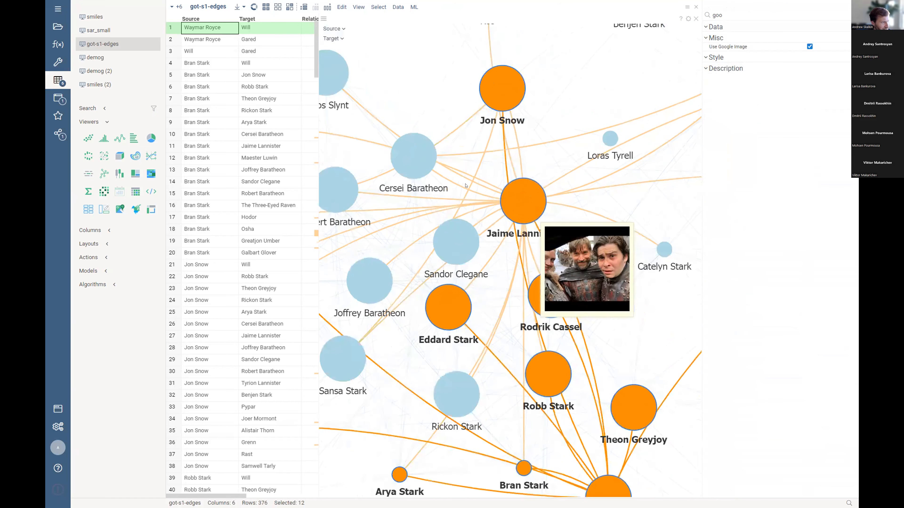
{"action": "mouse_move", "coordinate": [413, 160]}
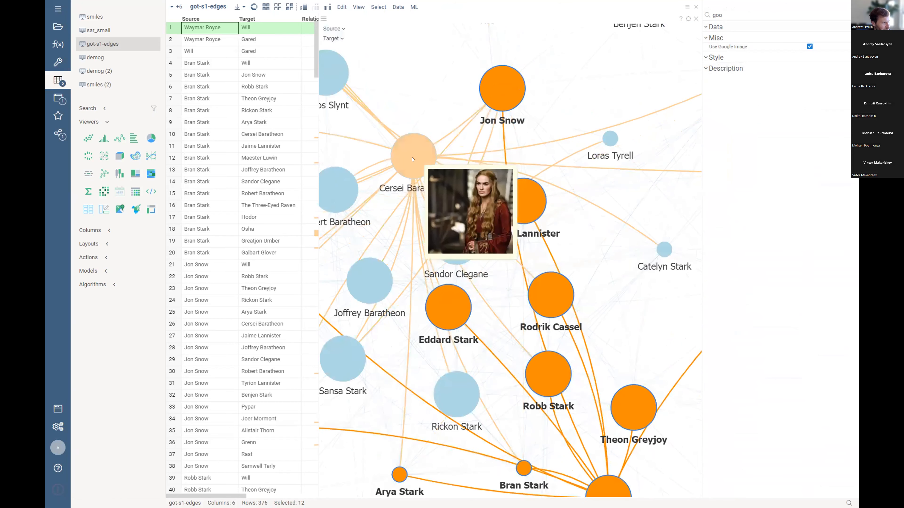
{"action": "mouse_move", "coordinate": [446, 316]}
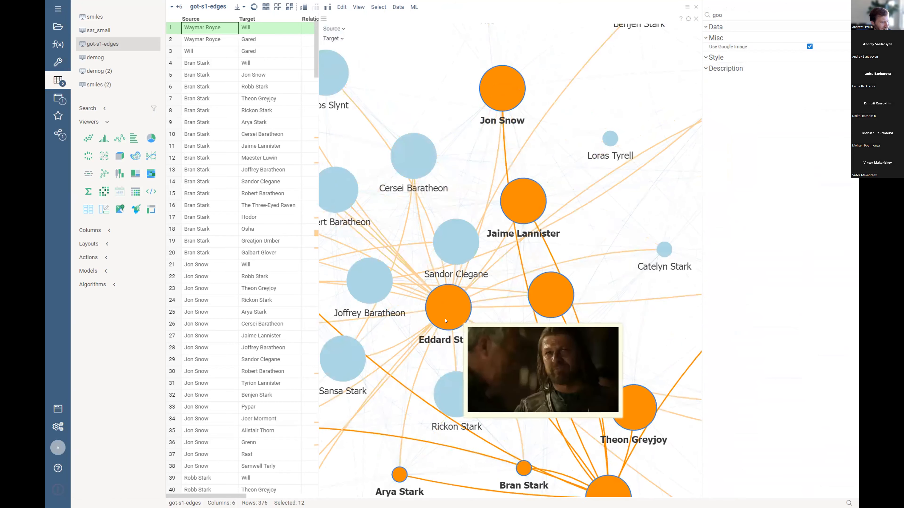
{"action": "mouse_move", "coordinate": [442, 395]}
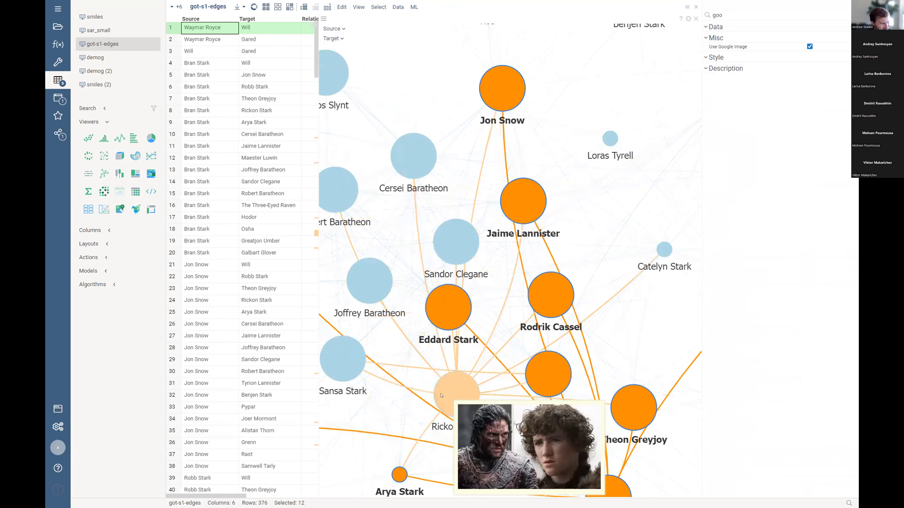
{"action": "mouse_move", "coordinate": [548, 374]}
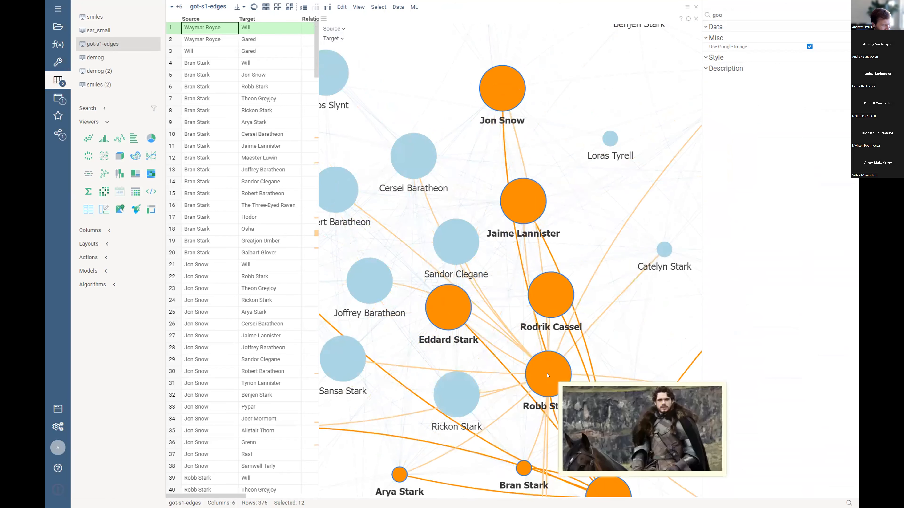
{"action": "scroll", "coordinate": [547, 376], "scroll_direction": "down", "scroll_amount": 2}
{"action": "scroll", "coordinate": [548, 376], "scroll_direction": "down", "scroll_amount": 4}
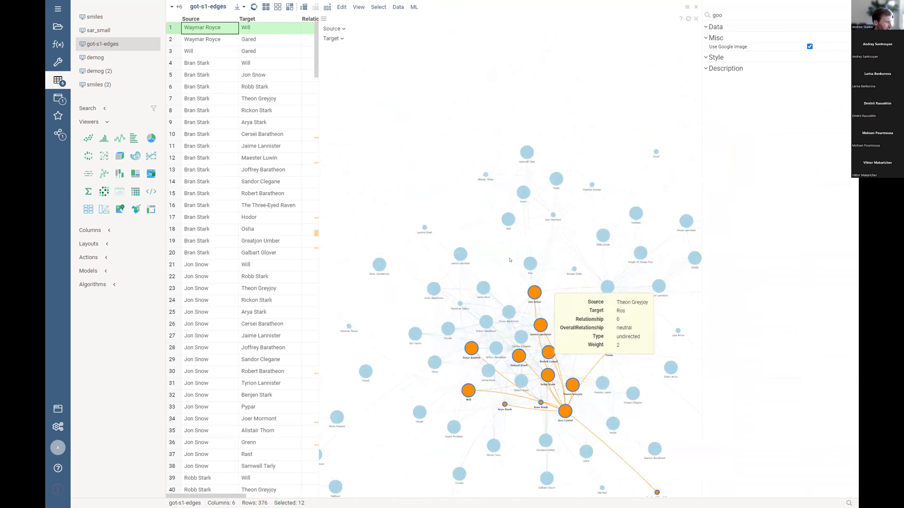
{"action": "mouse_move", "coordinate": [524, 309]}
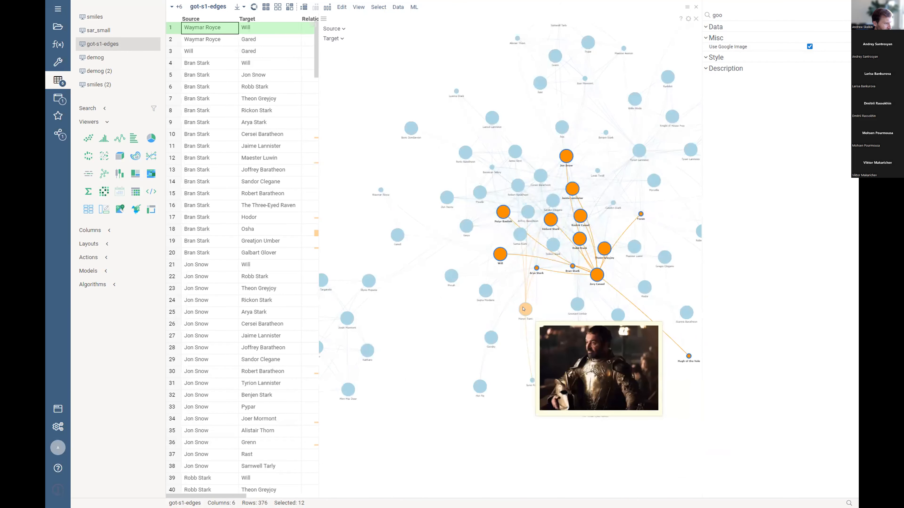
{"action": "scroll", "coordinate": [583, 139], "scroll_direction": "up", "scroll_amount": 4}
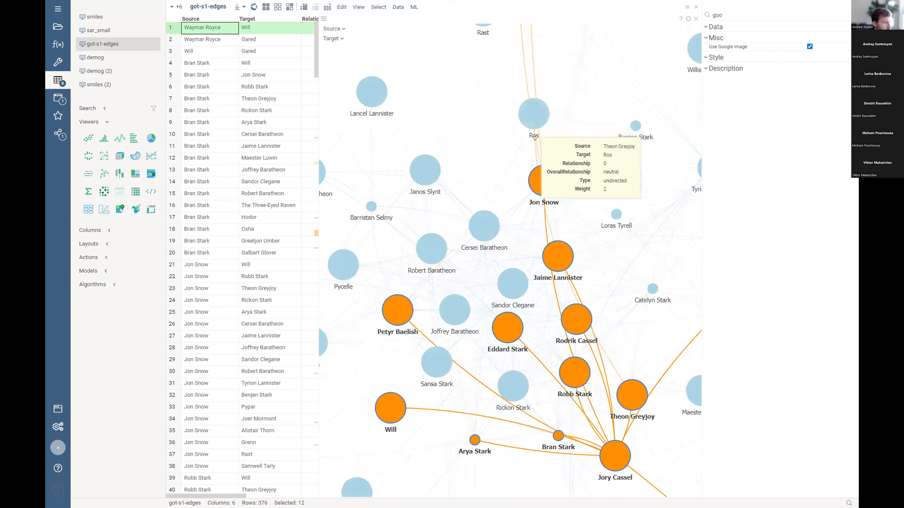
Widen the grid to show the Relationship, OverallRelationship and Type columns, and select two nodes in turn in the network diagram
{"action": "left_click_drag", "start_coordinate": [333, 98], "coordinate": [331, 71]}
{"action": "left_click_drag", "start_coordinate": [571, 132], "coordinate": [590, 333]}
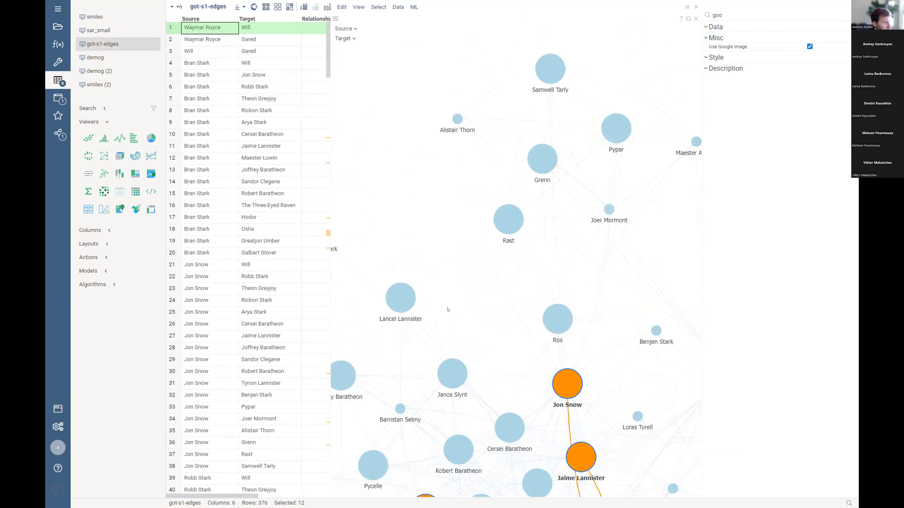
{"action": "scroll", "coordinate": [501, 237], "scroll_direction": "down", "scroll_amount": 10}
{"action": "left_click_drag", "start_coordinate": [326, 172], "coordinate": [449, 175]}
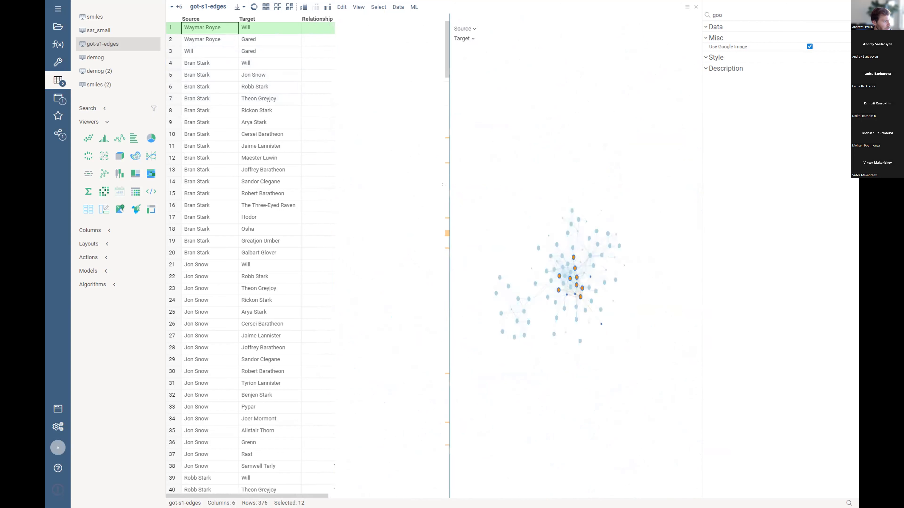
{"action": "scroll", "coordinate": [582, 235], "scroll_direction": "up", "scroll_amount": 5}
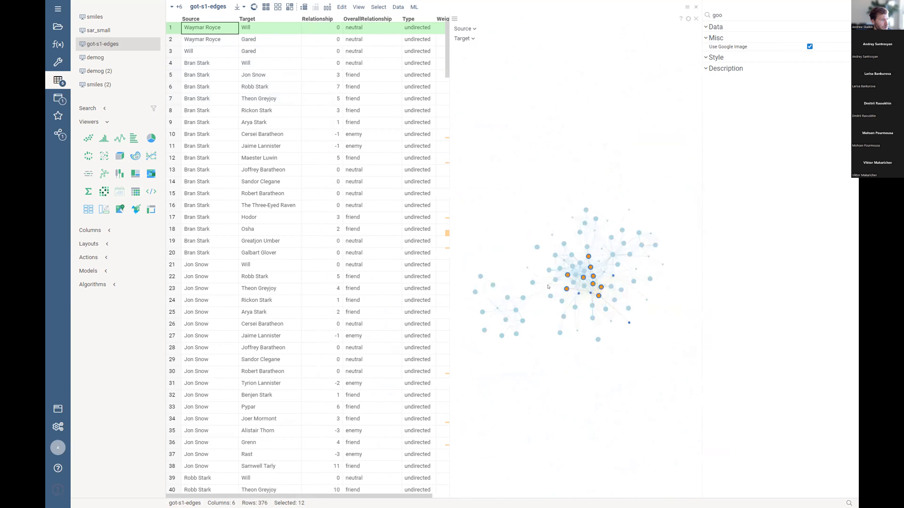
{"action": "left_click", "coordinate": [583, 236]}
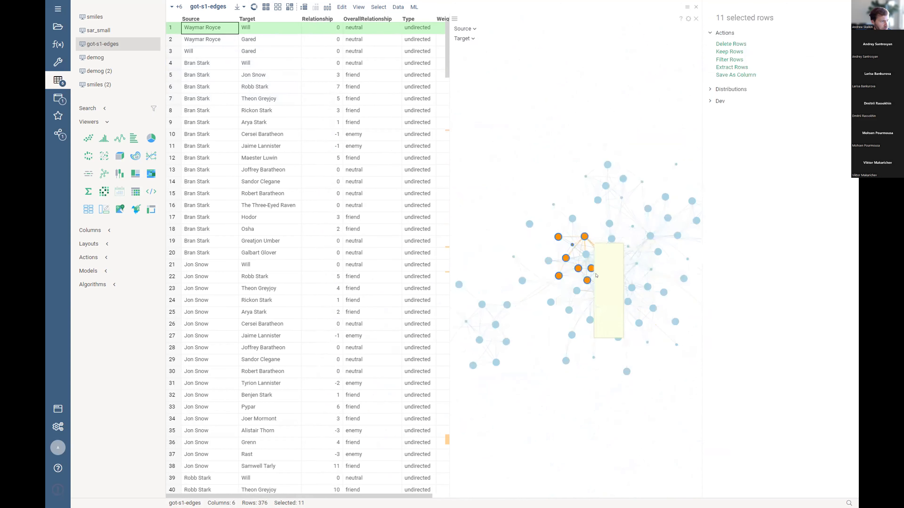
{"action": "left_click", "coordinate": [604, 268]}
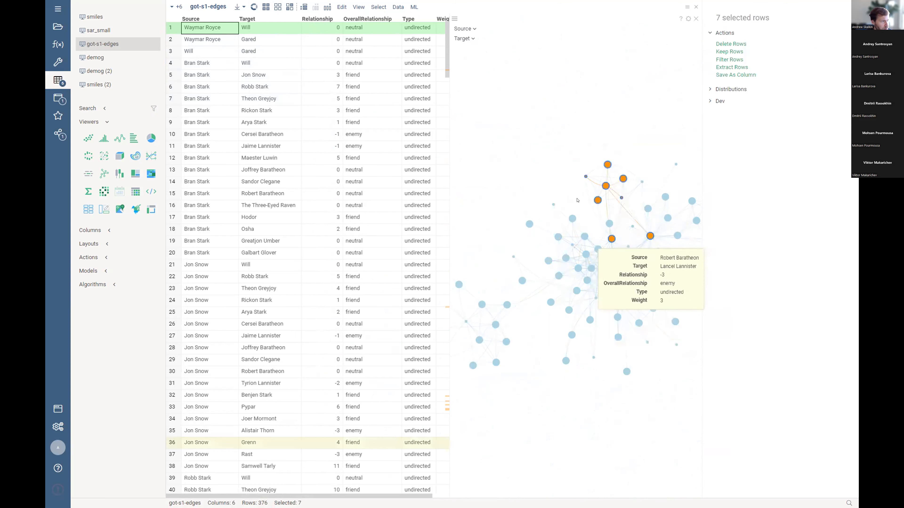
Add a scatter plot of Weight against Relationship, and close both it and the network diagram
{"action": "left_click", "coordinate": [88, 139]}
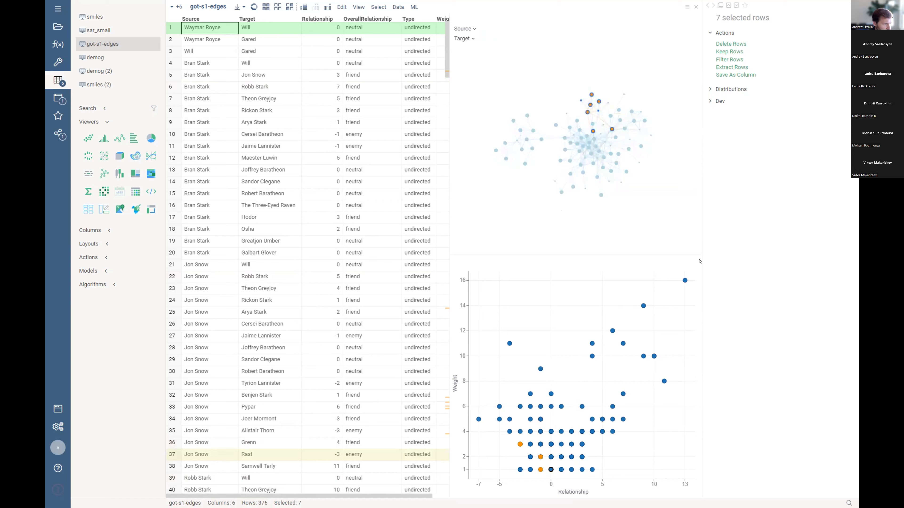
{"action": "left_click", "coordinate": [694, 260]}
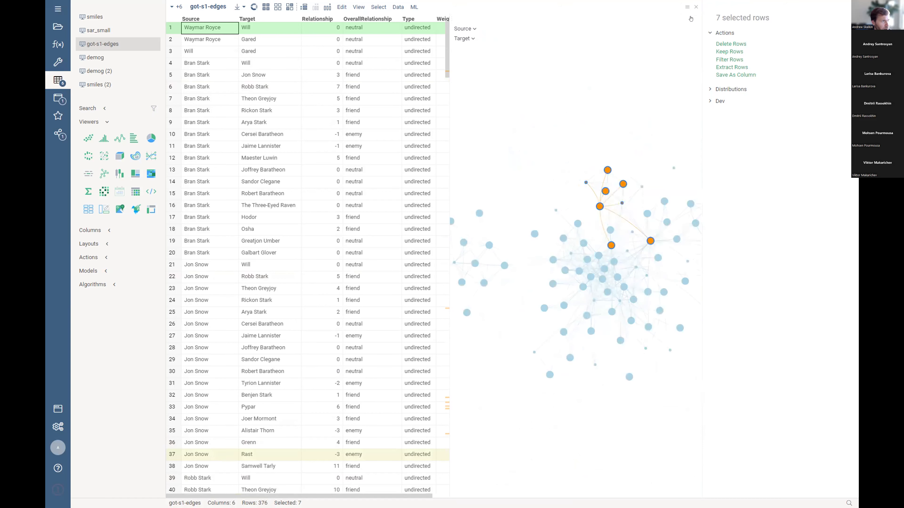
{"action": "mouse_move", "coordinate": [568, 234]}
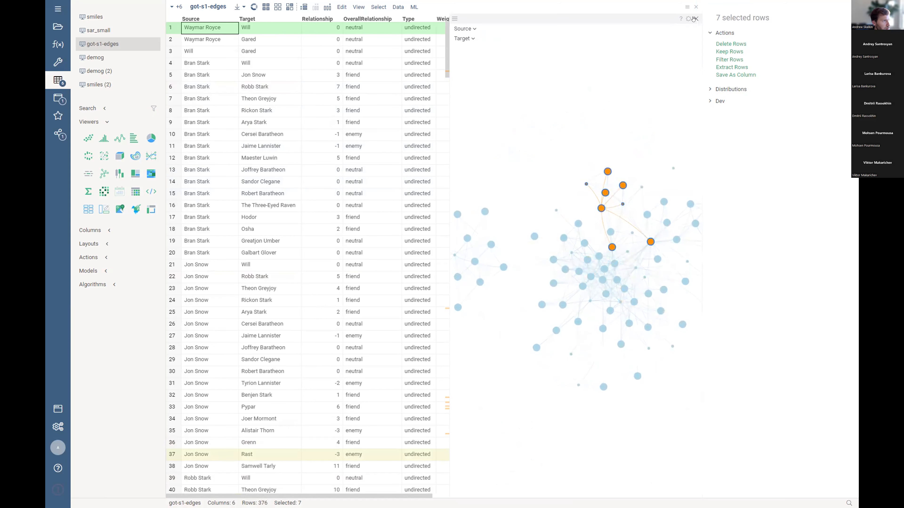
{"action": "left_click", "coordinate": [696, 18]}
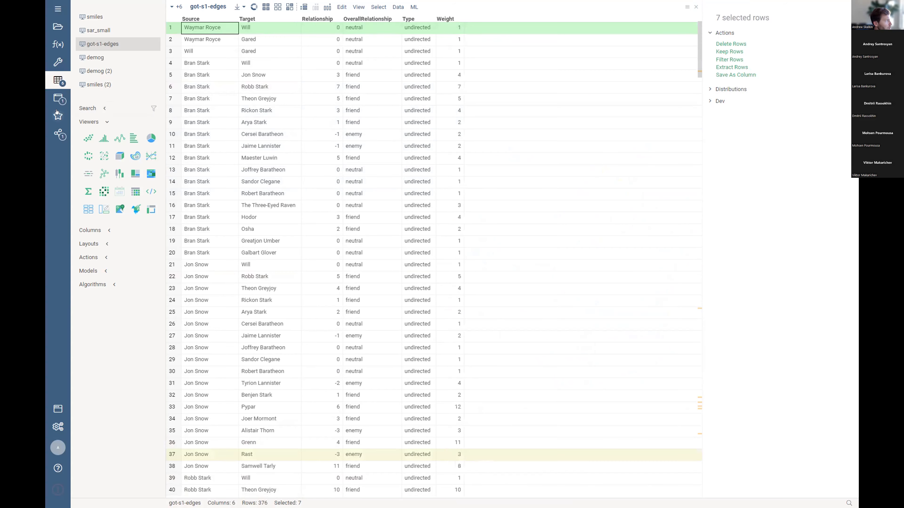
Open the local SPGI file from the demo chem folder and look through the table's columns
{"action": "left_click", "coordinate": [57, 29]}
{"action": "left_click", "coordinate": [96, 98]}
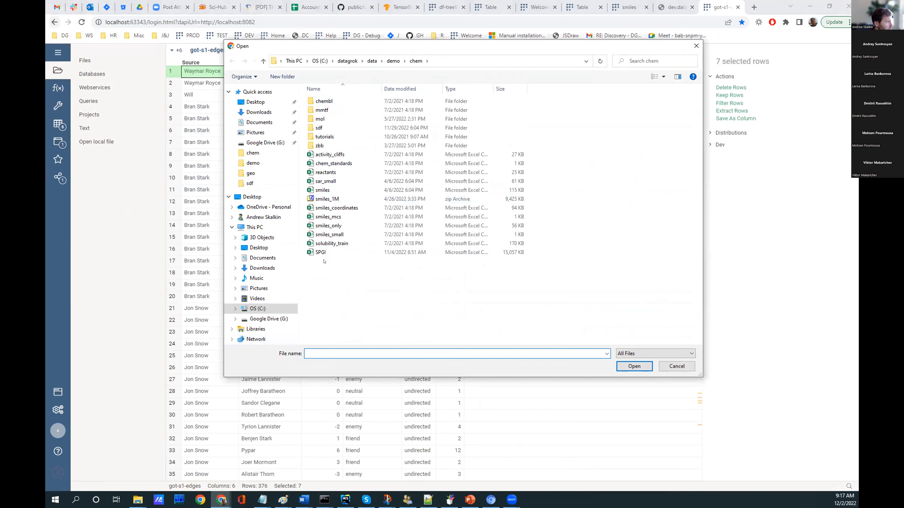
{"action": "double_click", "coordinate": [319, 253]}
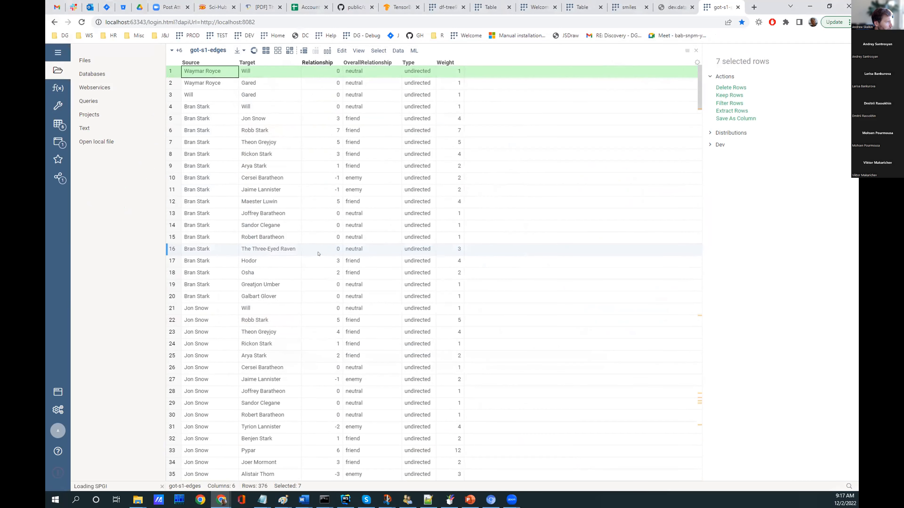
{"action": "left_click_drag", "start_coordinate": [182, 478], "coordinate": [645, 478]}
{"action": "left_click_drag", "start_coordinate": [481, 478], "coordinate": [231, 478]}
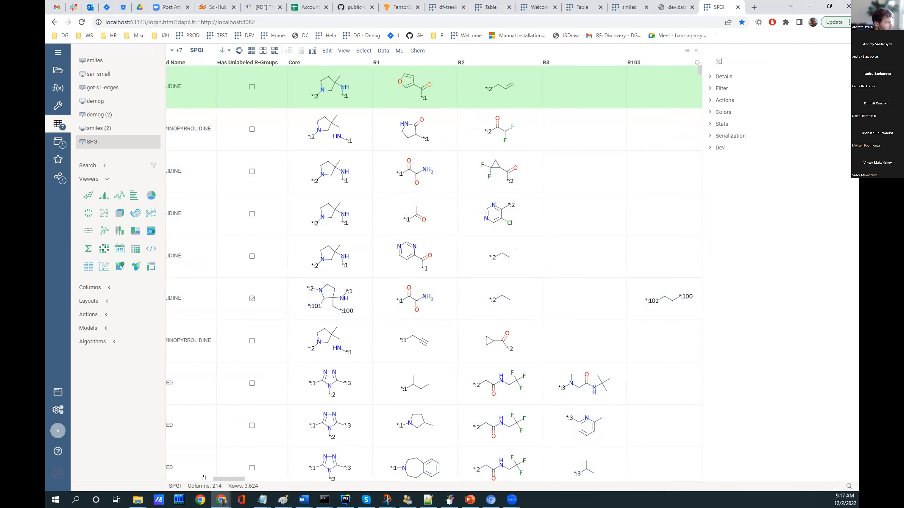
{"action": "left_click_drag", "start_coordinate": [204, 478], "coordinate": [178, 479]}
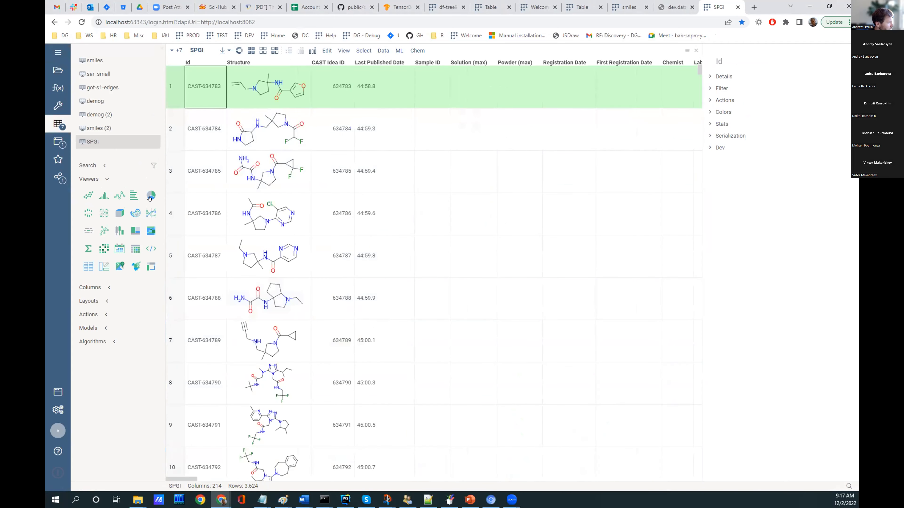
Add a network diagram to the SPGI table that links the R1 and R2 columns
{"action": "left_click", "coordinate": [101, 230]}
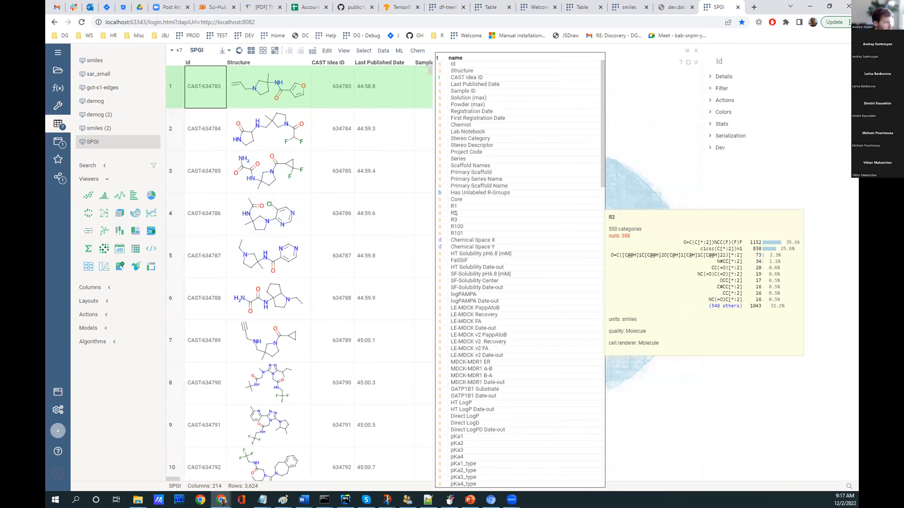
{"action": "left_click", "coordinate": [454, 212]}
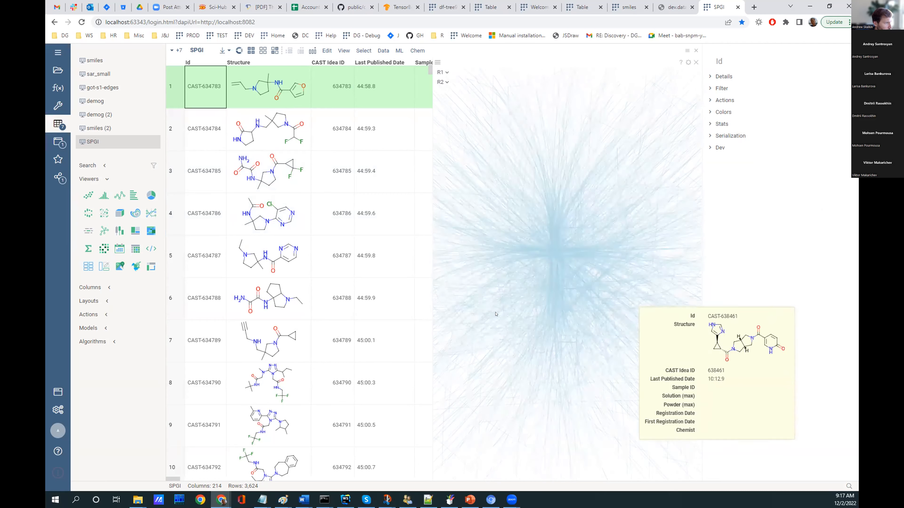
Examine the R1–R2 network's clusters and the compound details of its edges alongside the Core, R1 and R2 structures
{"action": "left_click_drag", "start_coordinate": [173, 478], "coordinate": [420, 479]}
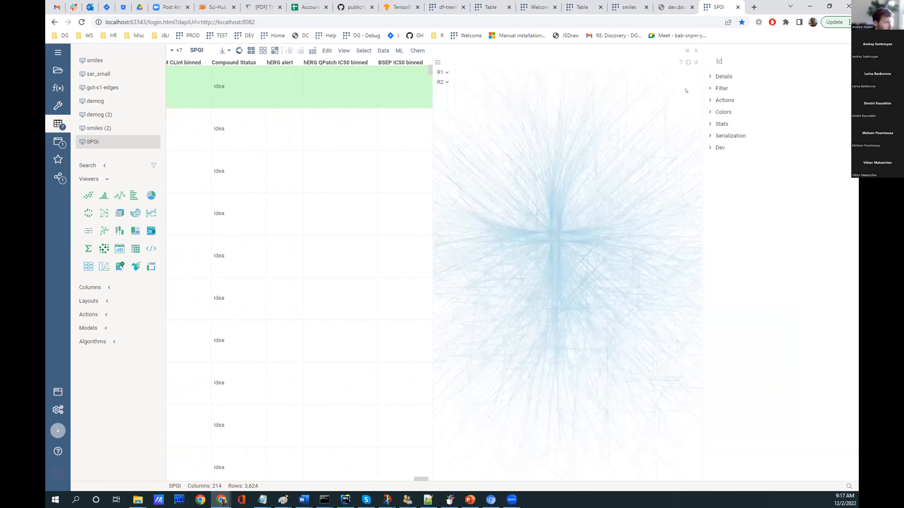
{"action": "mouse_move", "coordinate": [555, 247]}
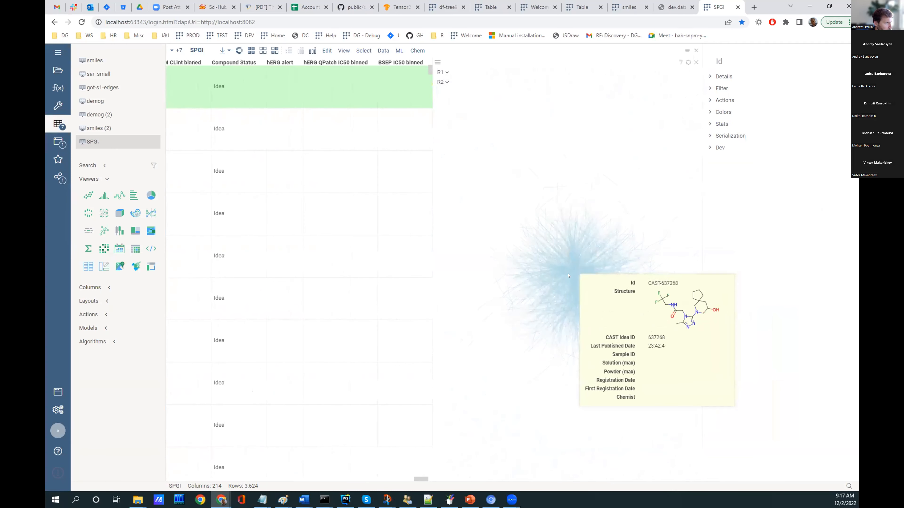
{"action": "left_click_drag", "start_coordinate": [418, 478], "coordinate": [198, 479]}
{"action": "mouse_move", "coordinate": [263, 64]}
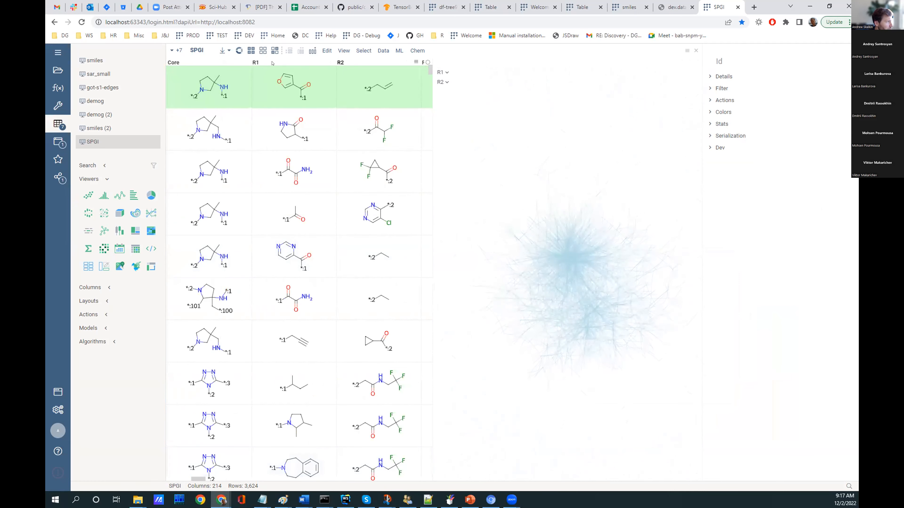
{"action": "mouse_move", "coordinate": [568, 250]}
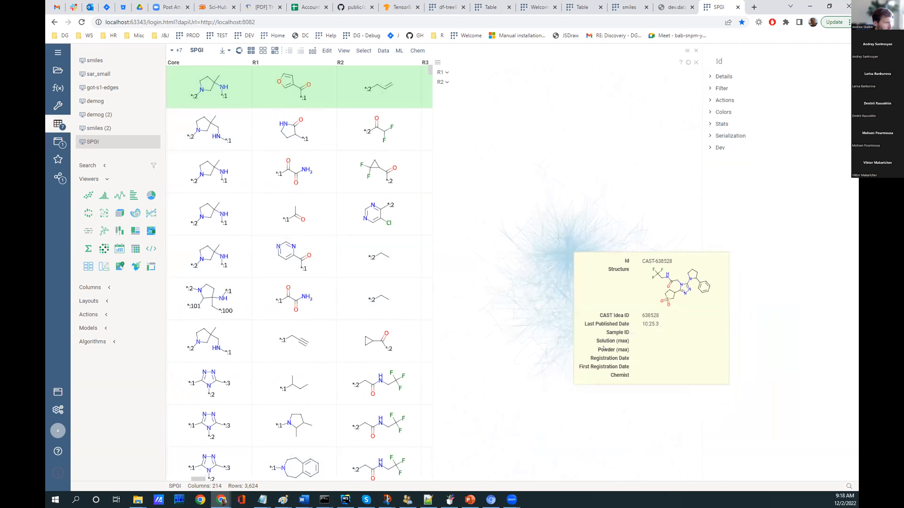
{"action": "mouse_move", "coordinate": [582, 267]}
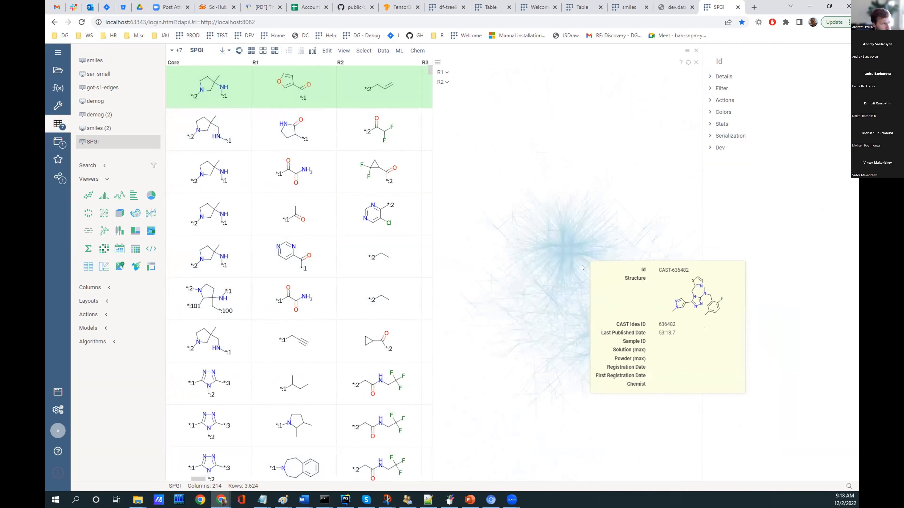
{"action": "mouse_move", "coordinate": [597, 362]}
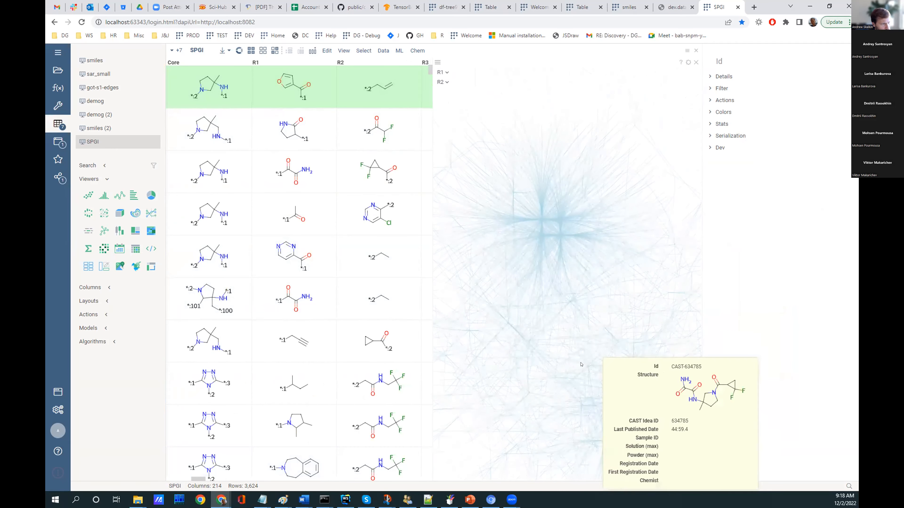
{"action": "mouse_move", "coordinate": [622, 301]}
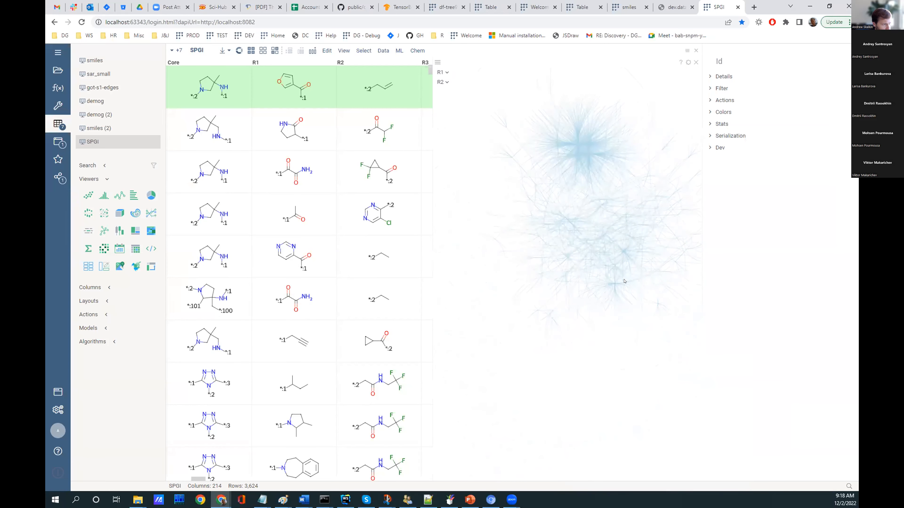
Close the SPGI network diagram and switch to the sar_small table
{"action": "left_click", "coordinate": [696, 62]}
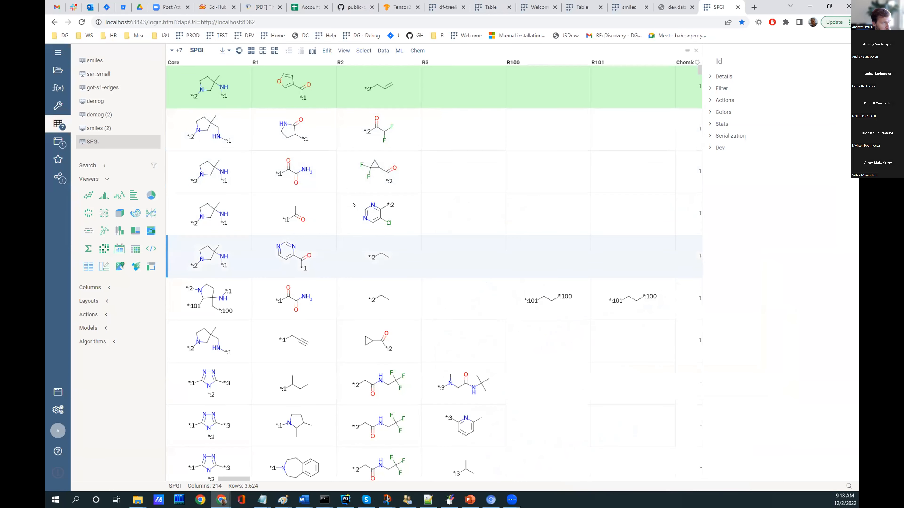
{"action": "left_click_drag", "start_coordinate": [233, 479], "coordinate": [169, 478]}
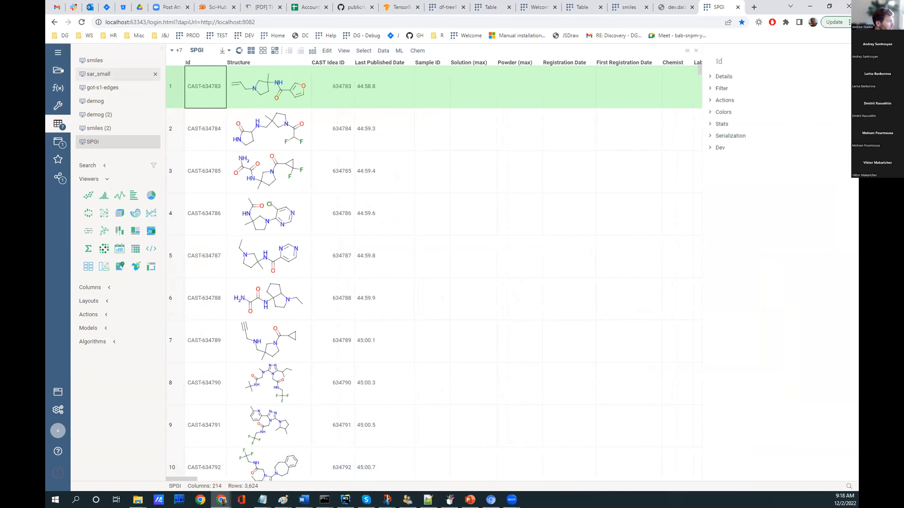
{"action": "left_click", "coordinate": [111, 74]}
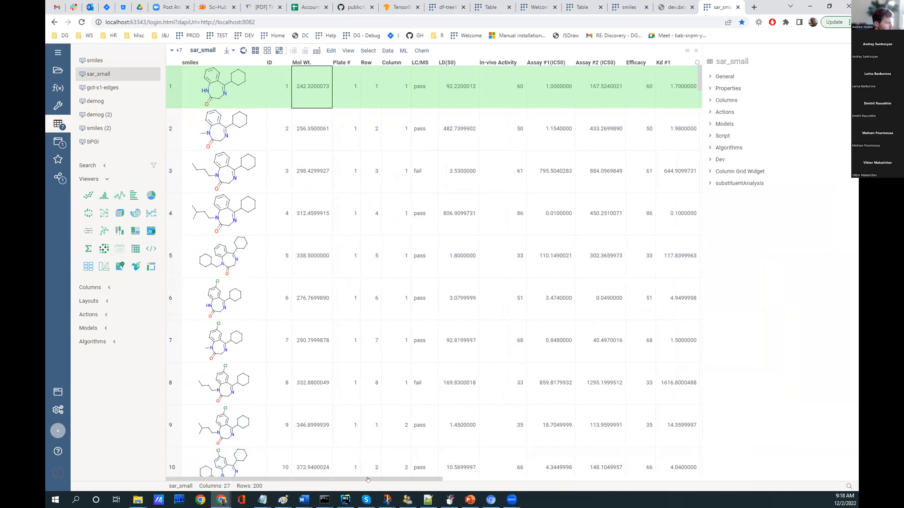
{"action": "mouse_move", "coordinate": [368, 479]}
{"action": "left_mouse_down"}
{"action": "mouse_move", "coordinate": [624, 479]}
{"action": "mouse_move", "coordinate": [367, 479]}
{"action": "left_mouse_up"}
{"action": "left_click", "coordinate": [422, 50]}
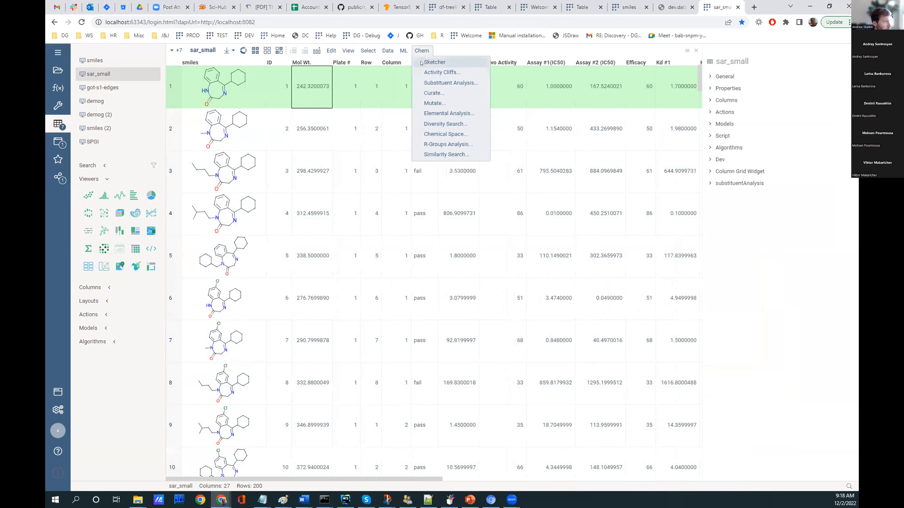
{"action": "left_click", "coordinate": [445, 144]}
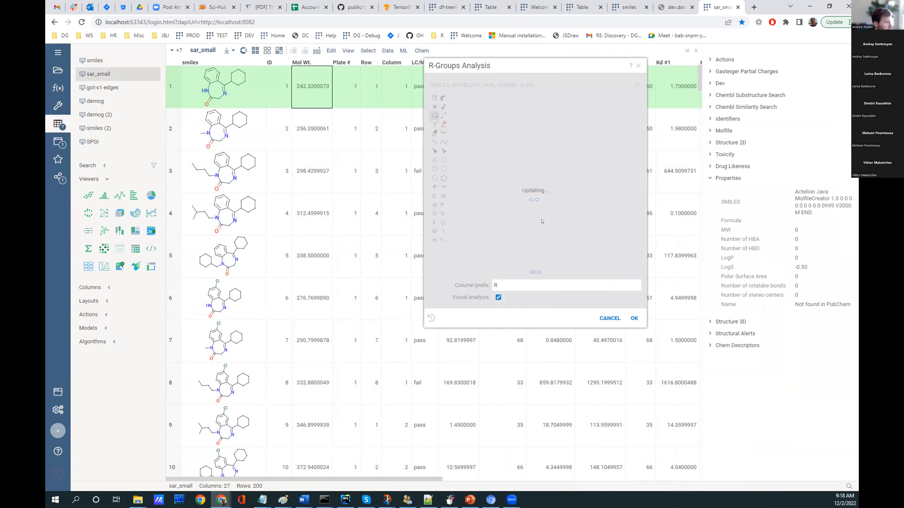
{"action": "left_click", "coordinate": [601, 319]}
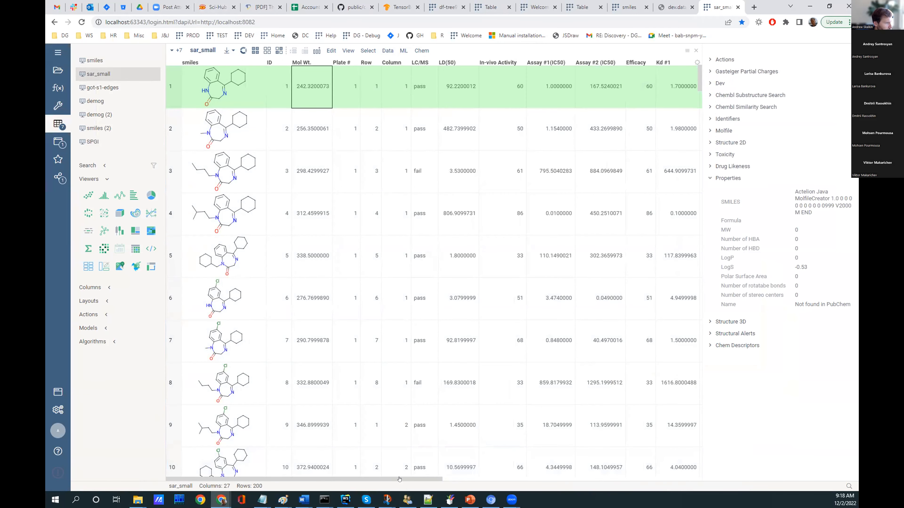
{"action": "scroll", "coordinate": [623, 477], "scroll_direction": "right", "scroll_amount": 3}
{"action": "scroll", "coordinate": [622, 477], "scroll_direction": "right", "scroll_amount": 1}
{"action": "scroll", "coordinate": [623, 478], "scroll_direction": "left", "scroll_amount": 5}
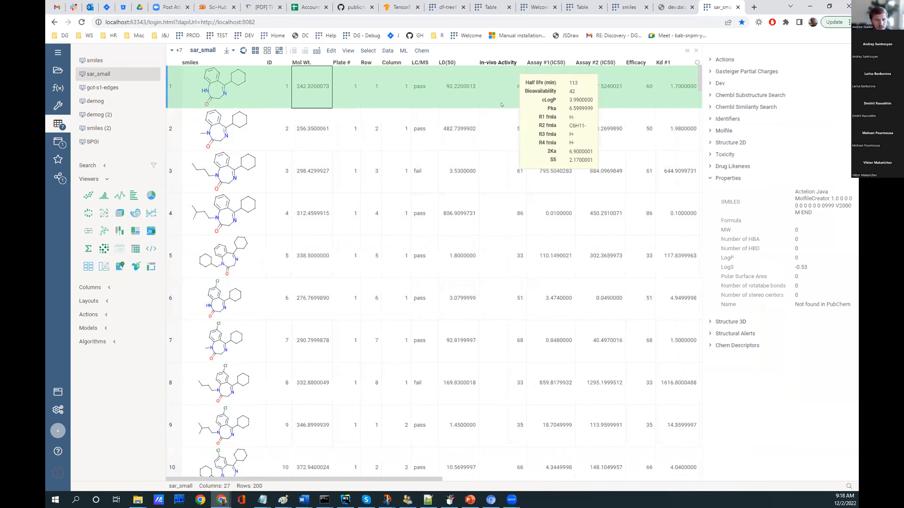
Switch to the demog table view and show its grid in place of the network diagram
{"action": "left_click", "coordinate": [103, 87]}
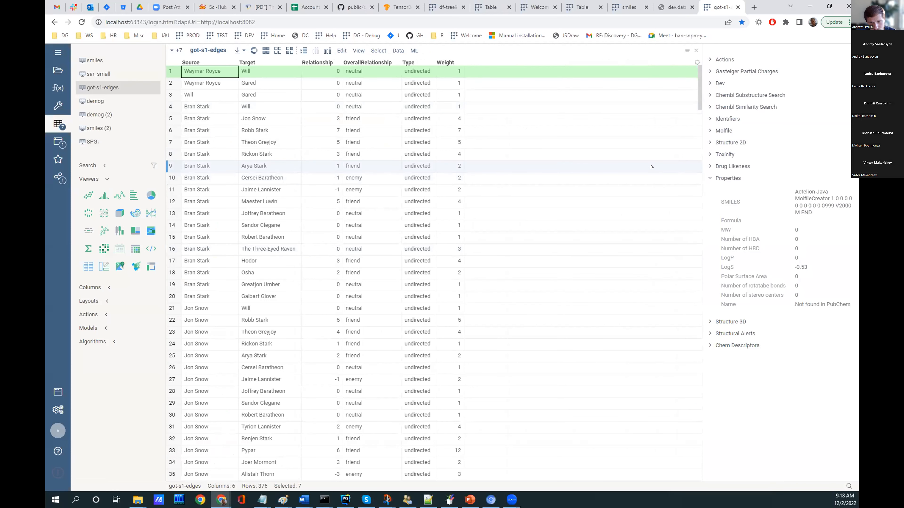
{"action": "left_click", "coordinate": [95, 101]}
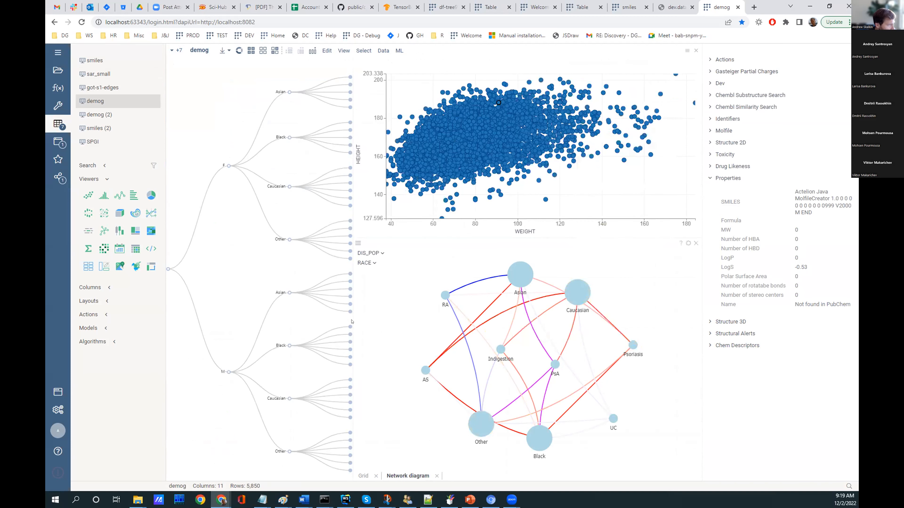
{"action": "left_click", "coordinate": [363, 476]}
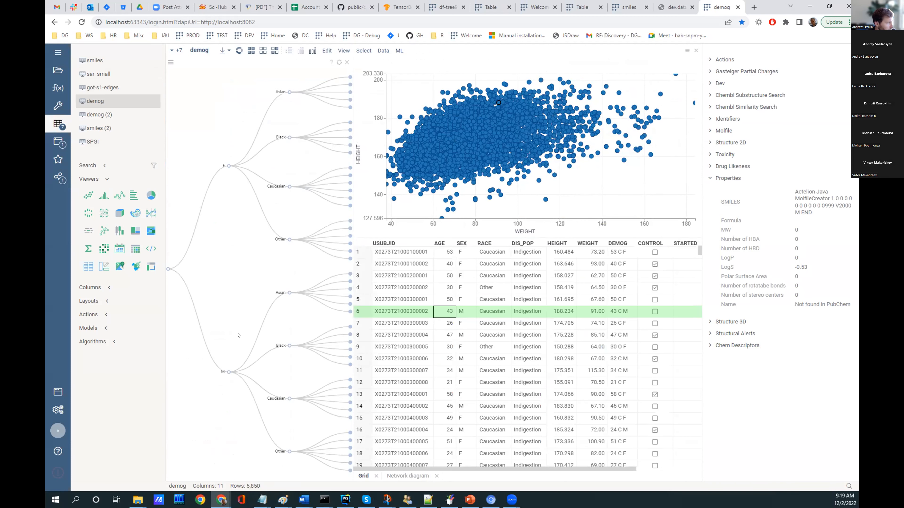
Enlarge the demog grid by shrinking the scatter plot above, the tree beside it and the properties area
{"action": "left_click_drag", "start_coordinate": [569, 238], "coordinate": [572, 190]}
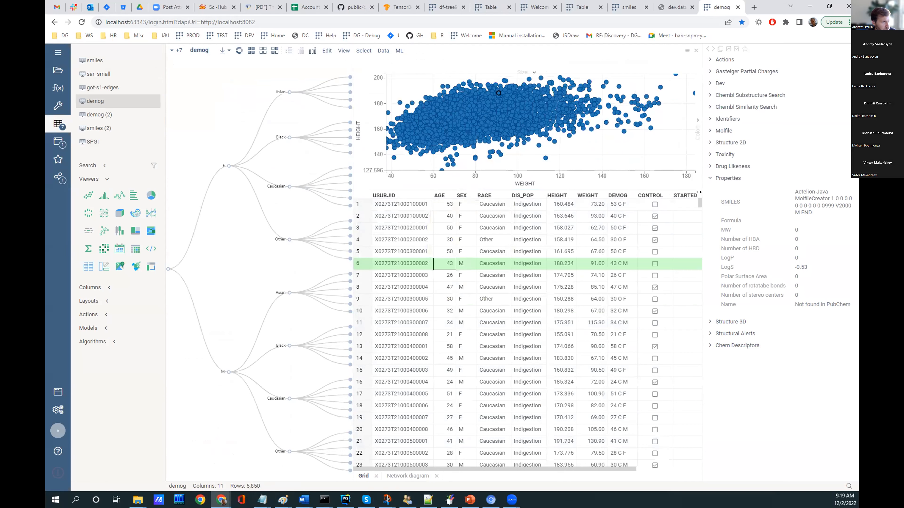
{"action": "left_click_drag", "start_coordinate": [702, 193], "coordinate": [742, 193]}
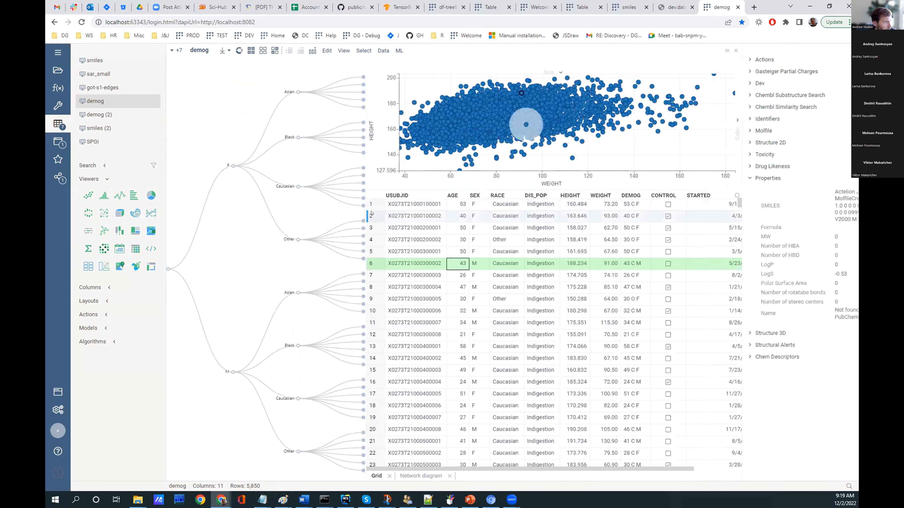
{"action": "left_click_drag", "start_coordinate": [366, 211], "coordinate": [329, 207]}
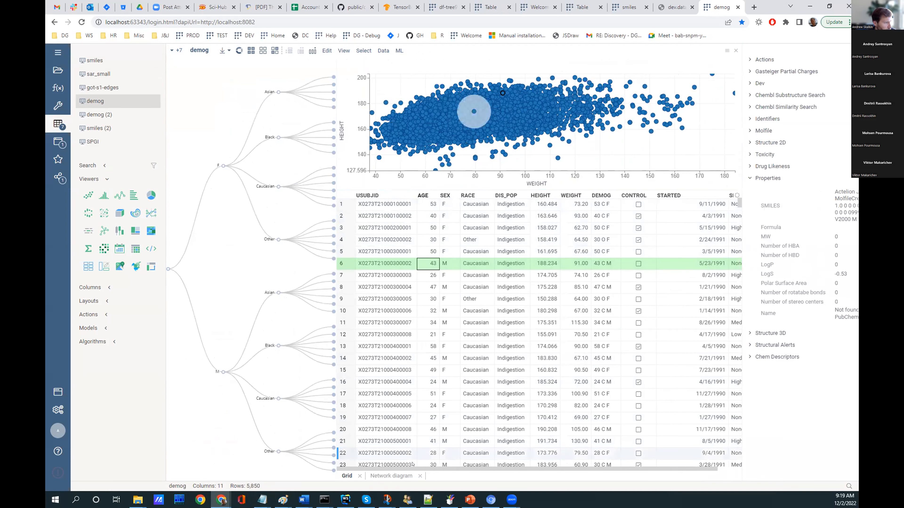
Show the demog network diagram with its settings and select the rows of its Asian and Black nodes, ending with Black
{"action": "left_click", "coordinate": [386, 476]}
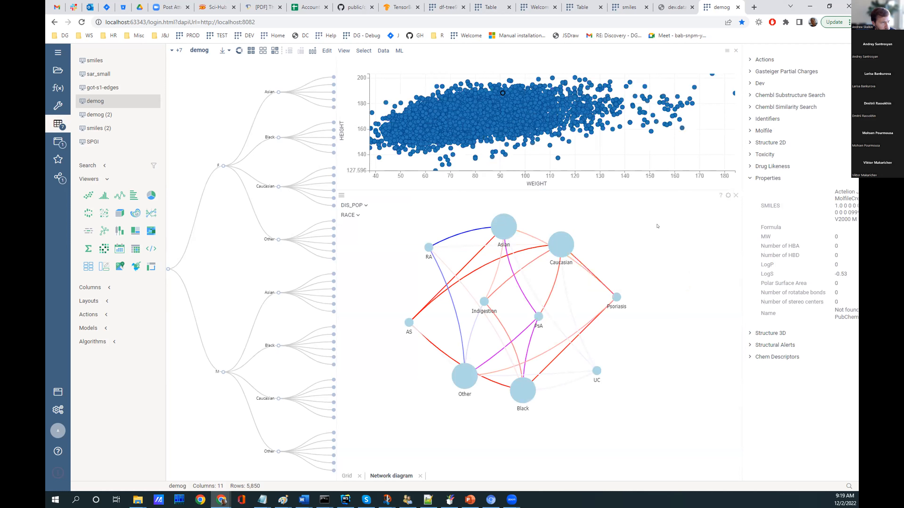
{"action": "left_click", "coordinate": [728, 195]}
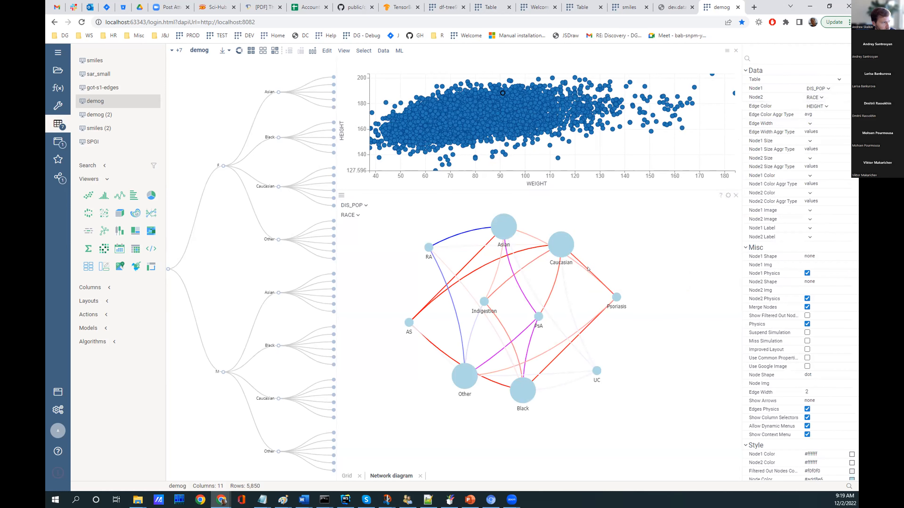
{"action": "mouse_move", "coordinate": [563, 247]}
{"action": "left_click", "coordinate": [528, 395]}
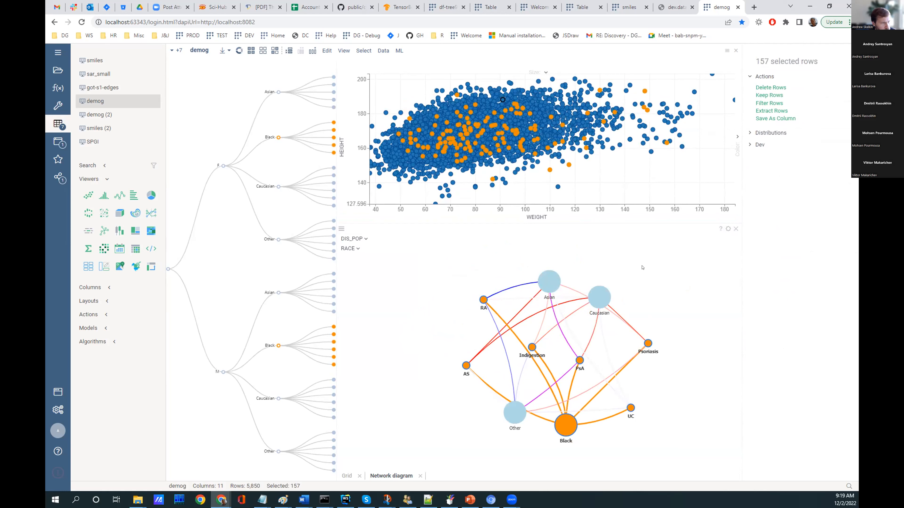
{"action": "mouse_move", "coordinate": [550, 286]}
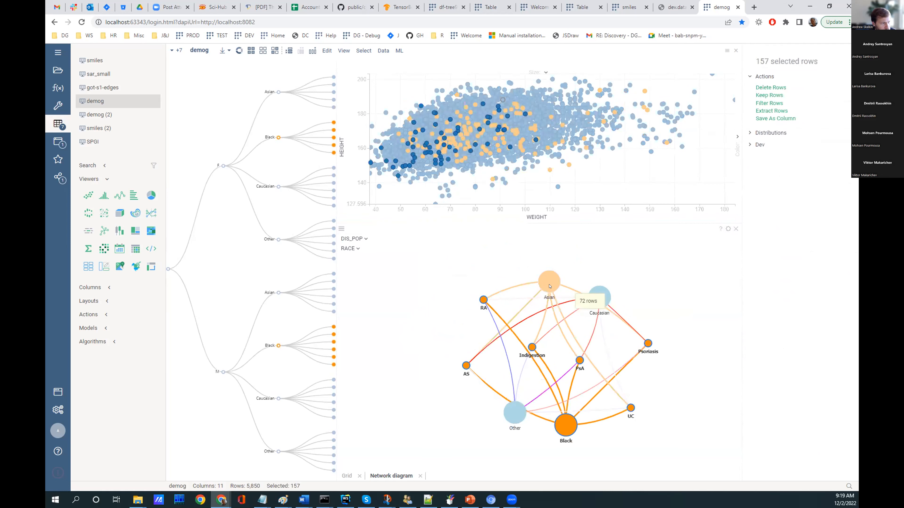
{"action": "mouse_move", "coordinate": [617, 317]}
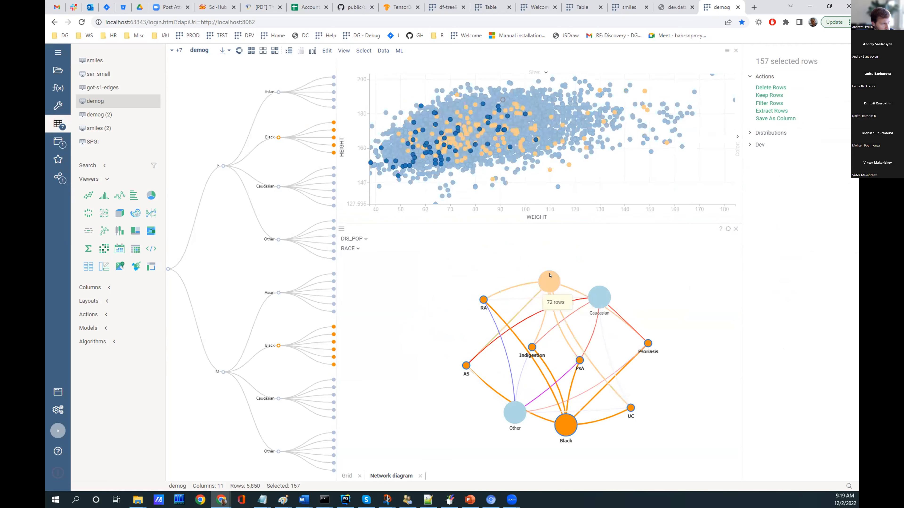
{"action": "left_click", "coordinate": [602, 294]}
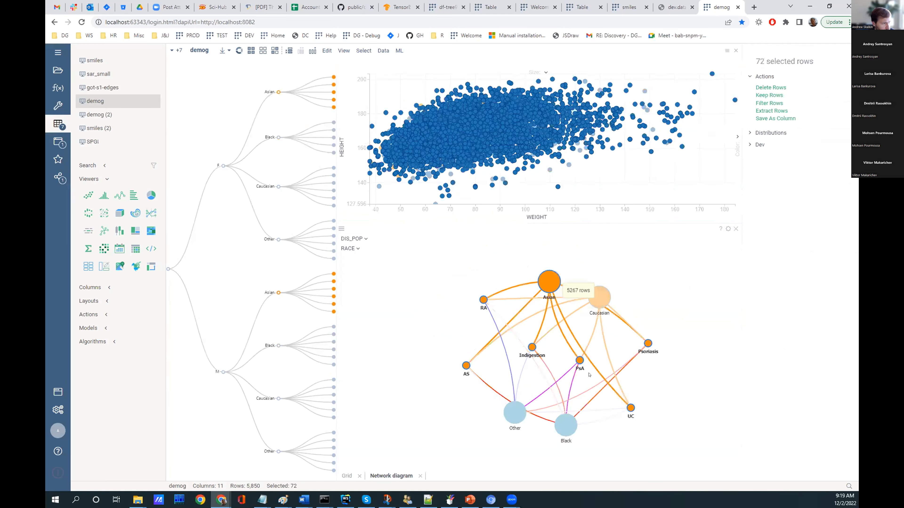
{"action": "left_click", "coordinate": [565, 426]}
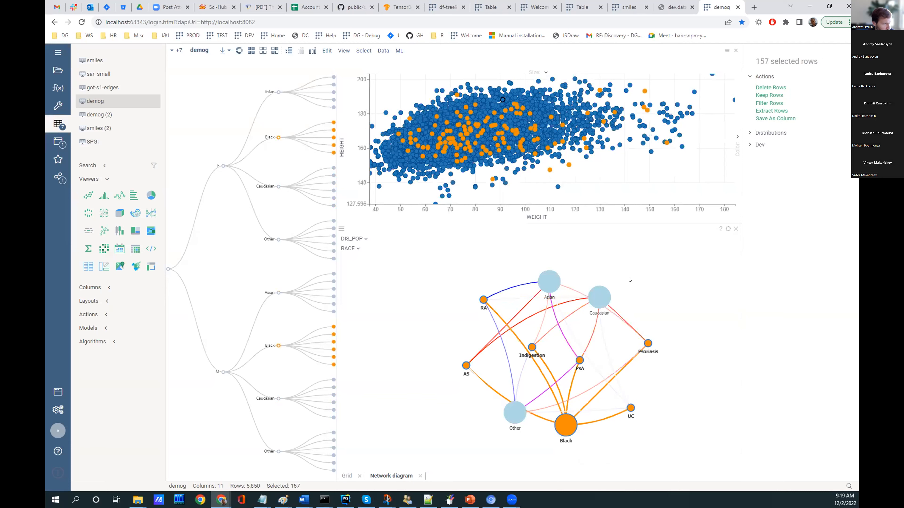
Close the network diagram and the tree viewer, leaving the scatter plot and grid in the demog view
{"action": "left_click", "coordinate": [735, 228]}
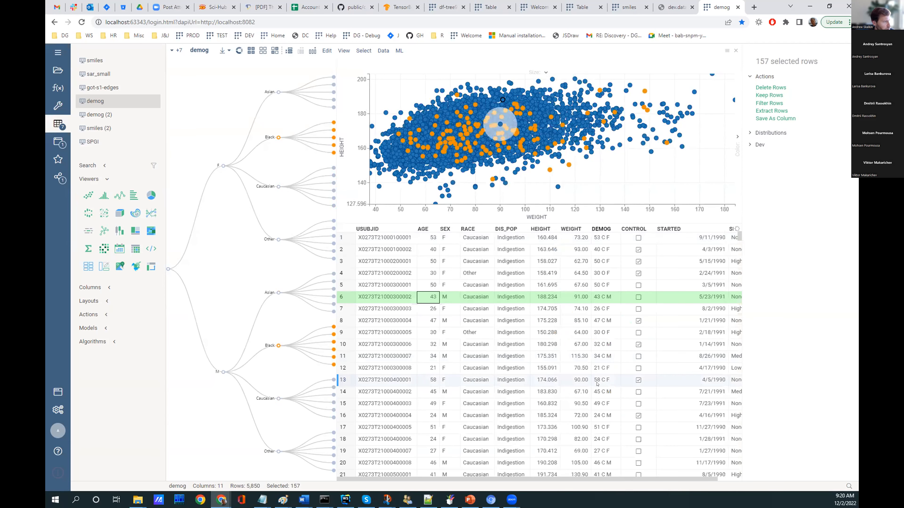
{"action": "left_click", "coordinate": [331, 63]}
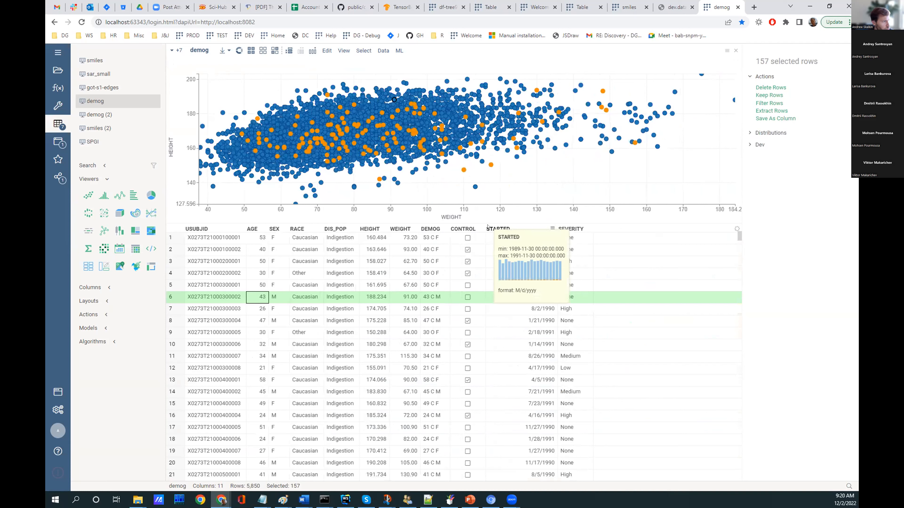
{"action": "left_click_drag", "start_coordinate": [740, 245], "coordinate": [744, 246]}
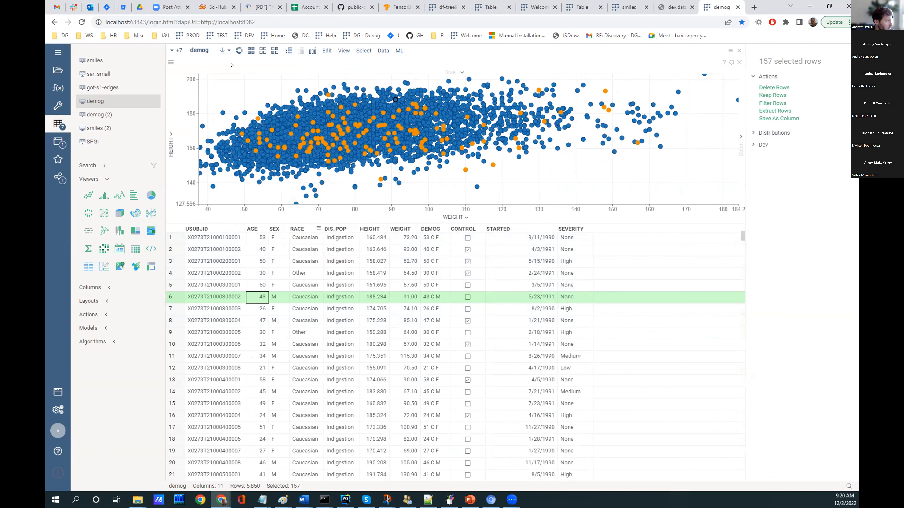
Add a Tree viewer to the demog view and make the scatter plot and tree row taller
{"action": "left_click", "coordinate": [239, 51]}
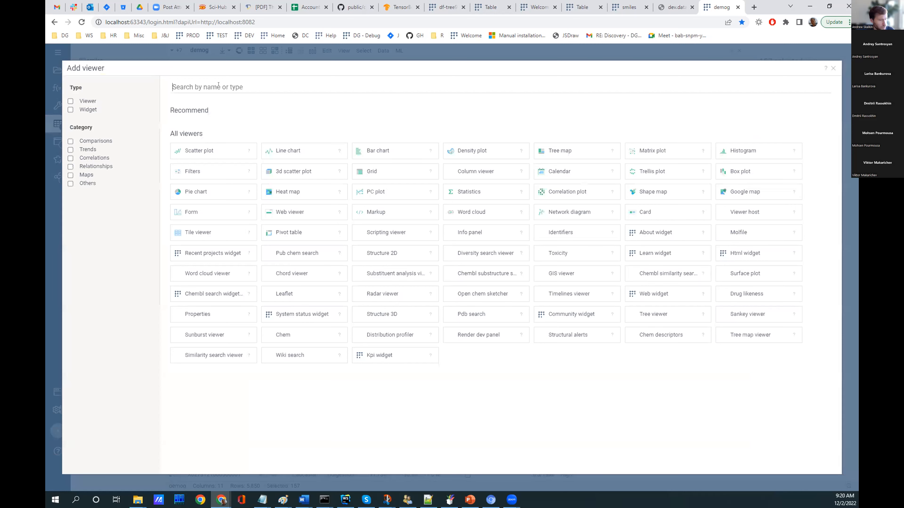
{"action": "type", "text": "tr"}
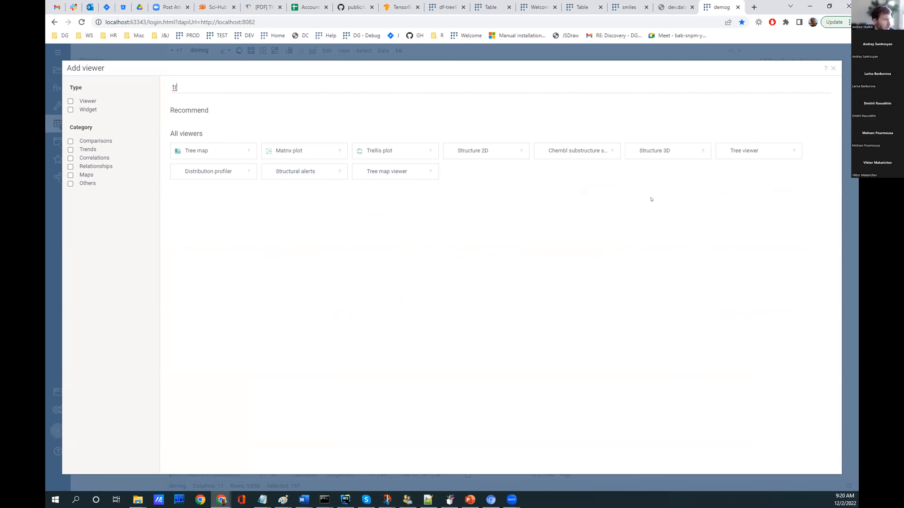
{"action": "left_click", "coordinate": [744, 151]}
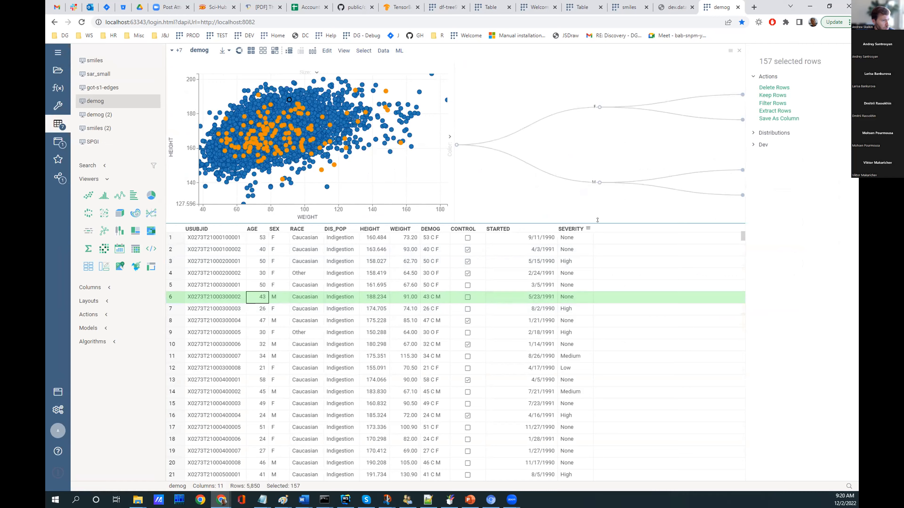
{"action": "left_click_drag", "start_coordinate": [596, 220], "coordinate": [597, 308]}
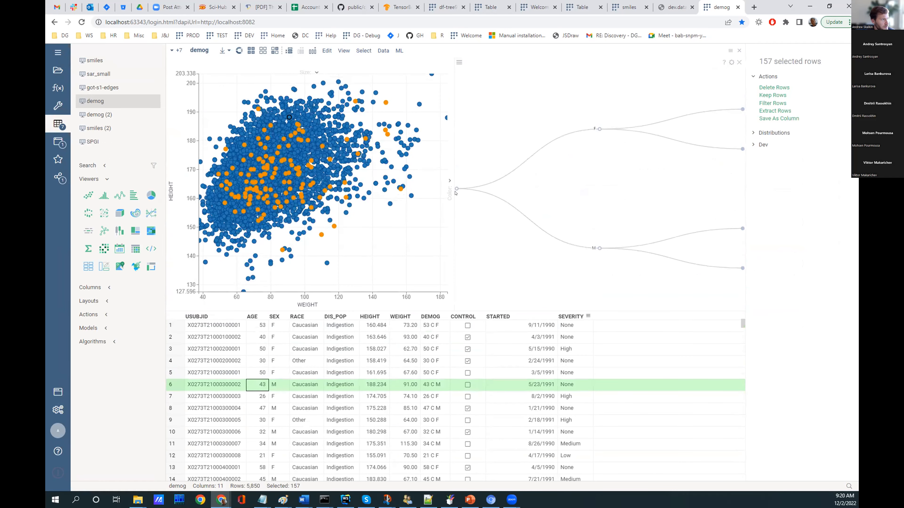
{"action": "left_click_drag", "start_coordinate": [480, 310], "coordinate": [494, 271]}
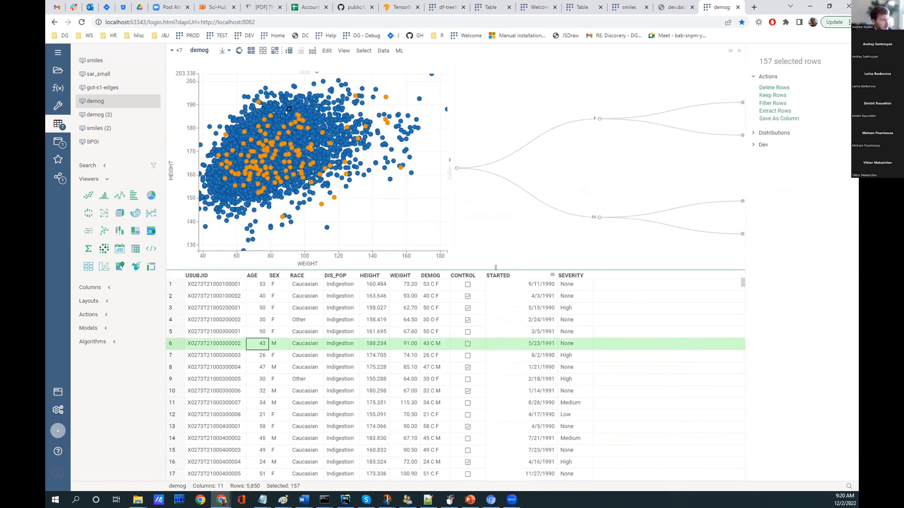
Open the tree viewer's settings and the column selection for its hierarchy, keeping the dialog clear of the settings
{"action": "left_click", "coordinate": [731, 63]}
{"action": "left_click", "coordinate": [825, 123]}
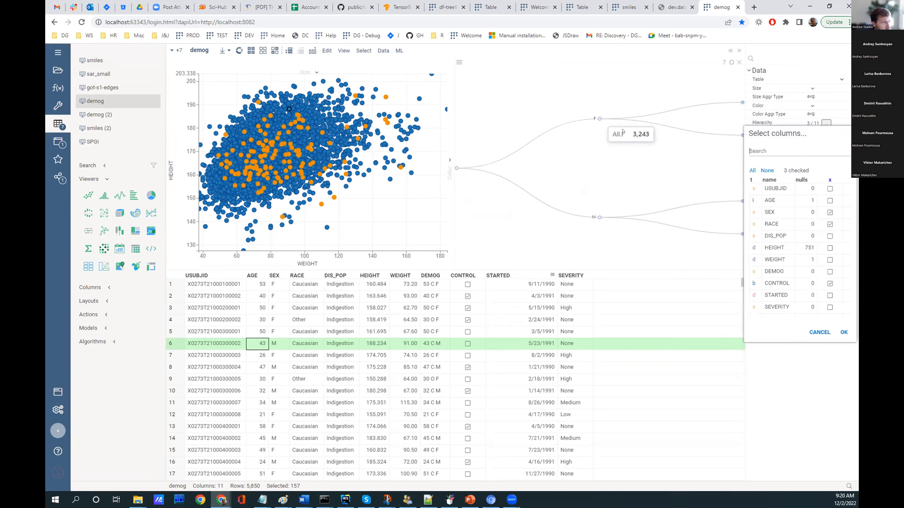
{"action": "left_click_drag", "start_coordinate": [761, 136], "coordinate": [706, 249]}
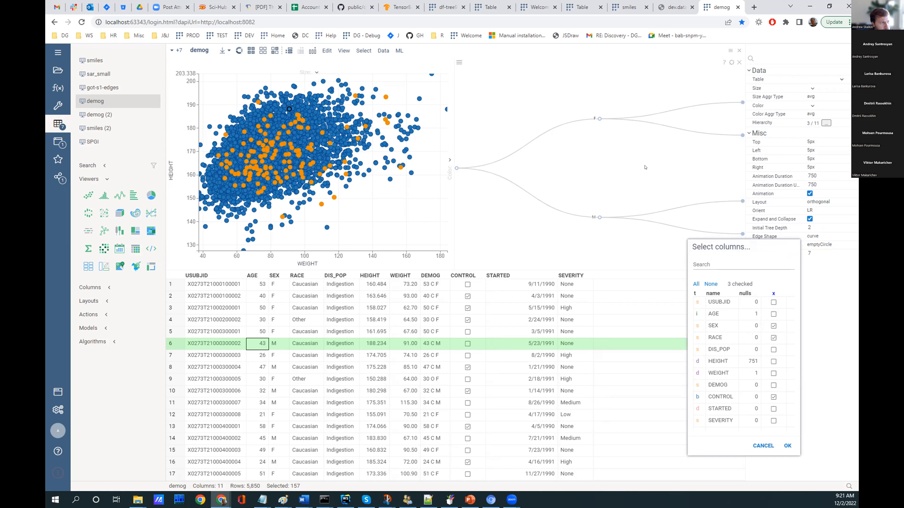
Expand the false and true nodes under the tree's F and M branches to examine their race breakdown
{"action": "mouse_move", "coordinate": [598, 221]}
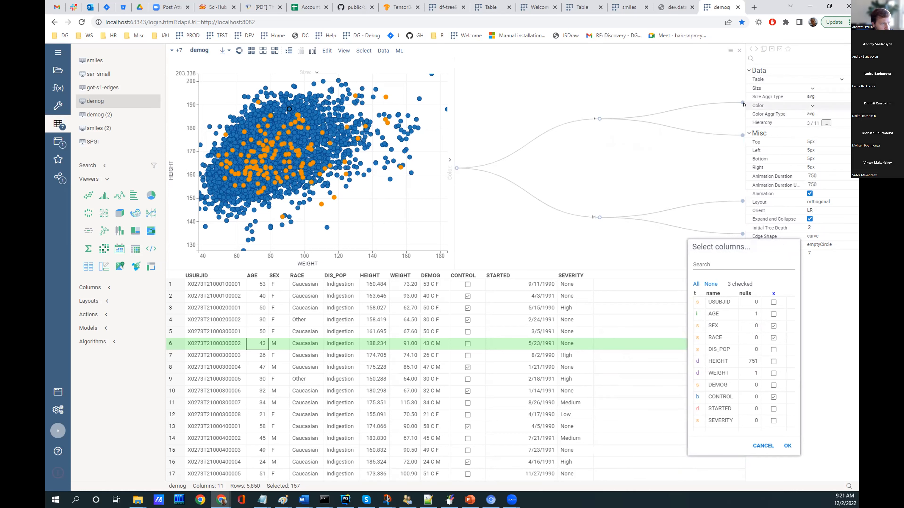
{"action": "mouse_move", "coordinate": [740, 146]}
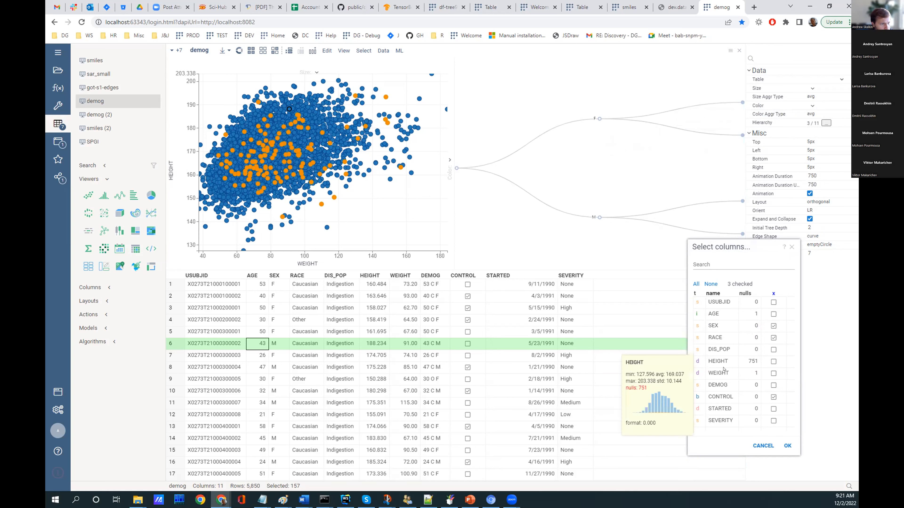
{"action": "left_click", "coordinate": [738, 112]}
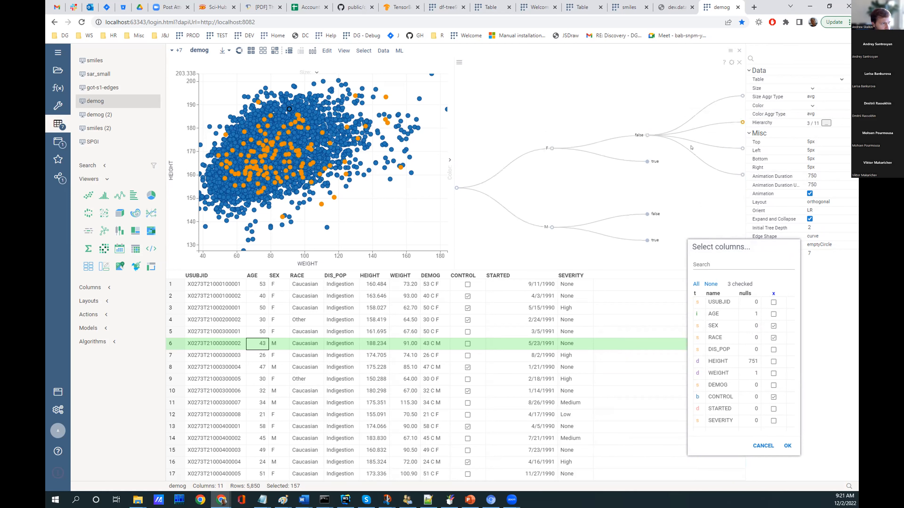
{"action": "mouse_move", "coordinate": [731, 131]}
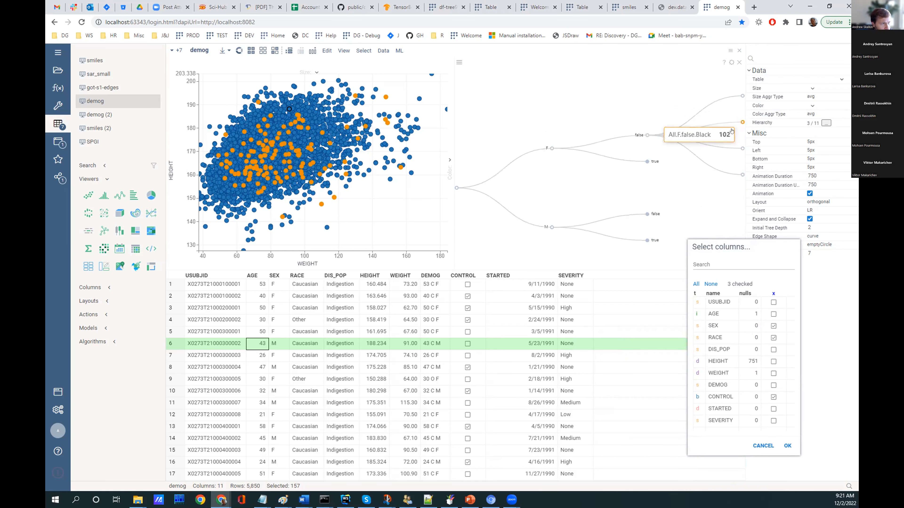
{"action": "left_click", "coordinate": [646, 162]}
{"action": "left_click", "coordinate": [645, 231]}
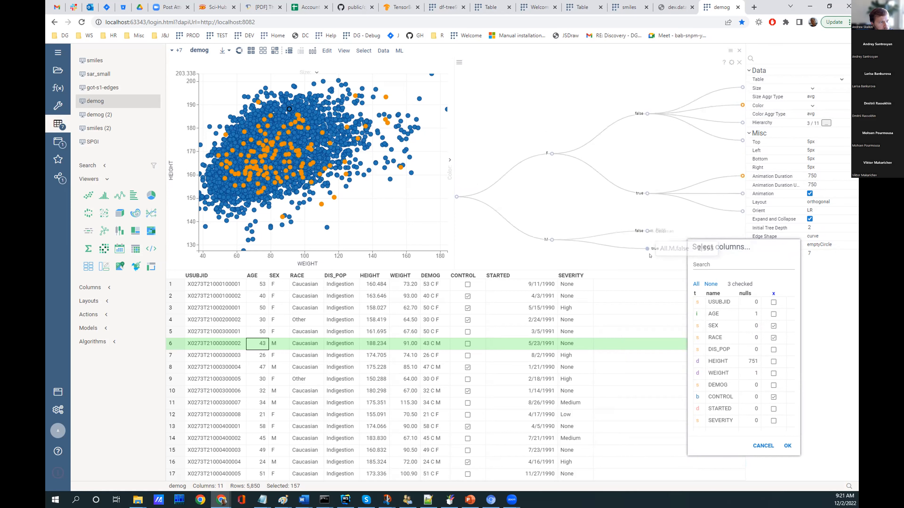
Replace CONTROL with DIS_POP in the tree viewer's hierarchy columns, keeping SEX and RACE
{"action": "left_click_drag", "start_coordinate": [748, 241], "coordinate": [662, 255]}
{"action": "left_click_drag", "start_coordinate": [617, 214], "coordinate": [462, 167]}
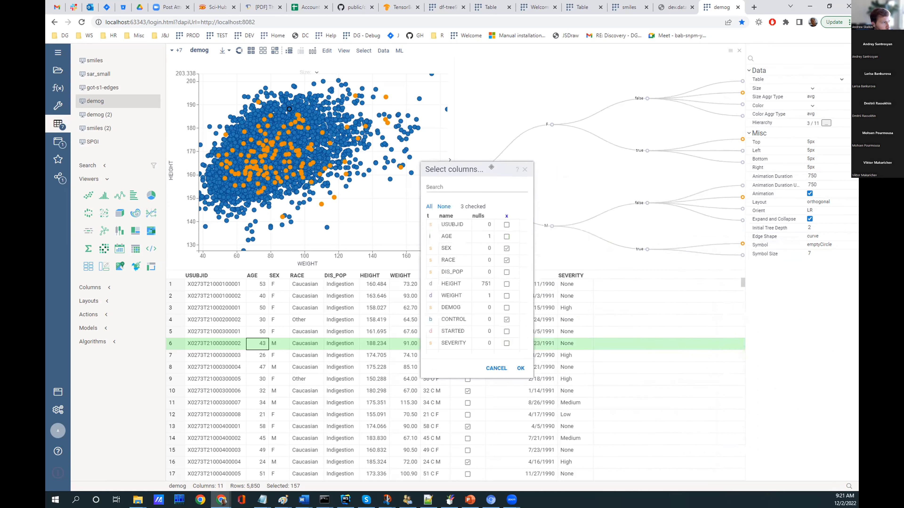
{"action": "left_click", "coordinate": [507, 320]}
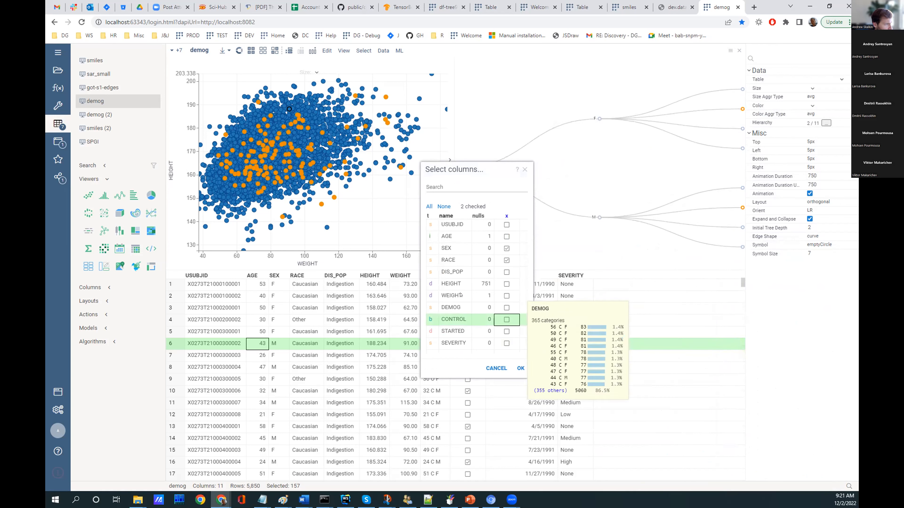
{"action": "left_click", "coordinate": [506, 272]}
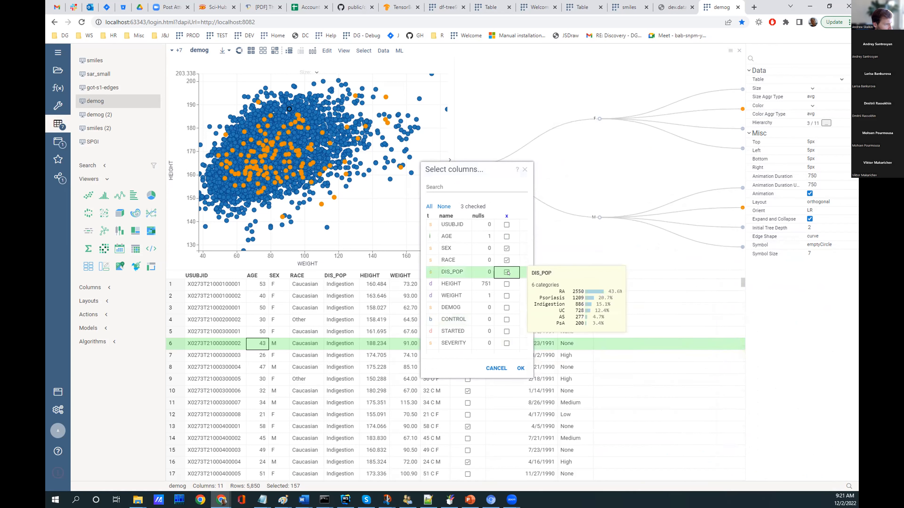
{"action": "left_click", "coordinate": [520, 368]}
Set the tree viewer's initial tree depth to 3
{"action": "left_click", "coordinate": [743, 89]}
{"action": "left_click_drag", "start_coordinate": [837, 229], "coordinate": [841, 226]}
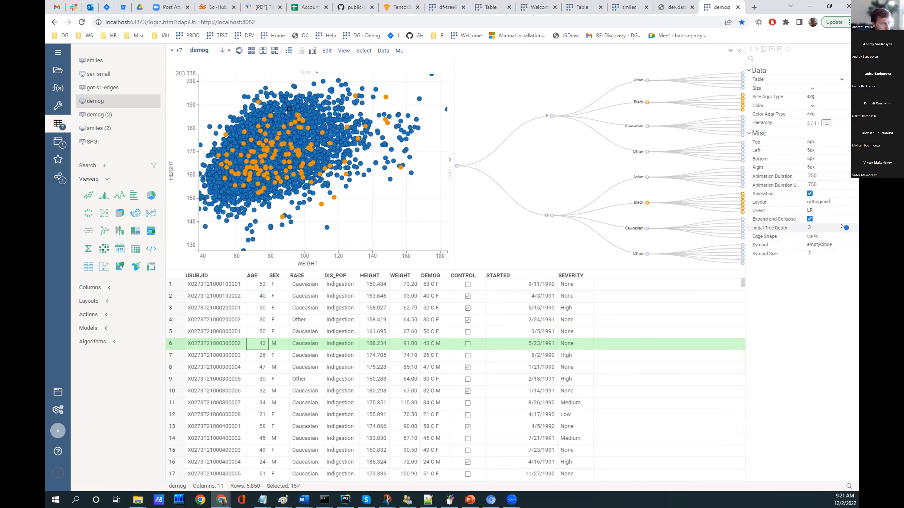
{"action": "mouse_move", "coordinate": [740, 174]}
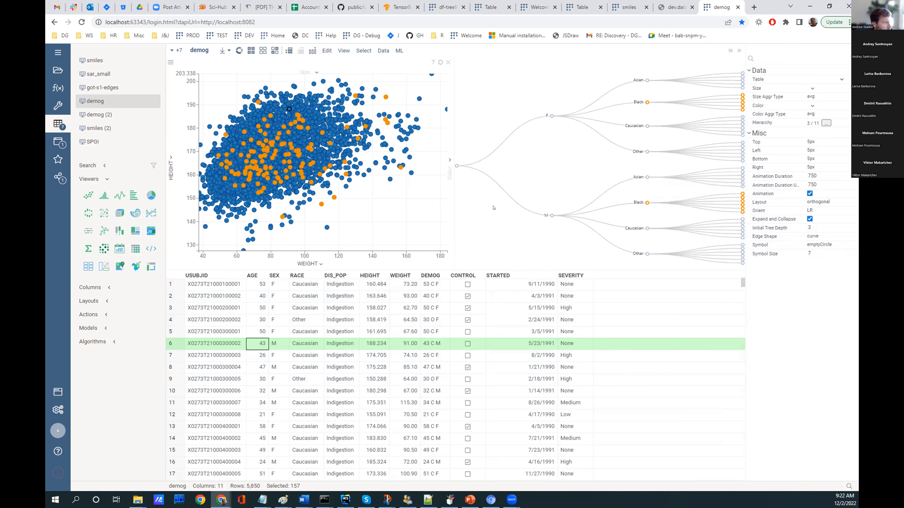
Widen the scatter plot beside the tree and make the row of both viewers shorter above the grid
{"action": "left_click", "coordinate": [647, 177]}
{"action": "left_click", "coordinate": [646, 189]}
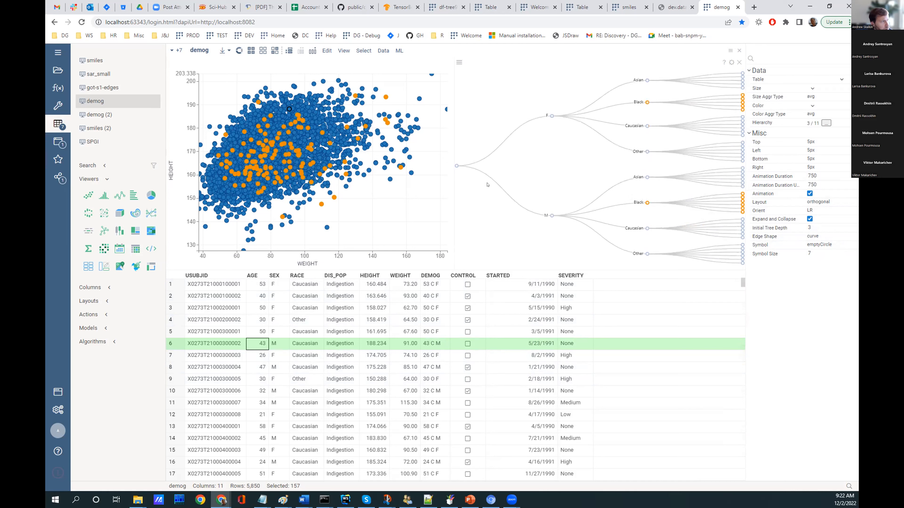
{"action": "left_click_drag", "start_coordinate": [449, 147], "coordinate": [501, 148]}
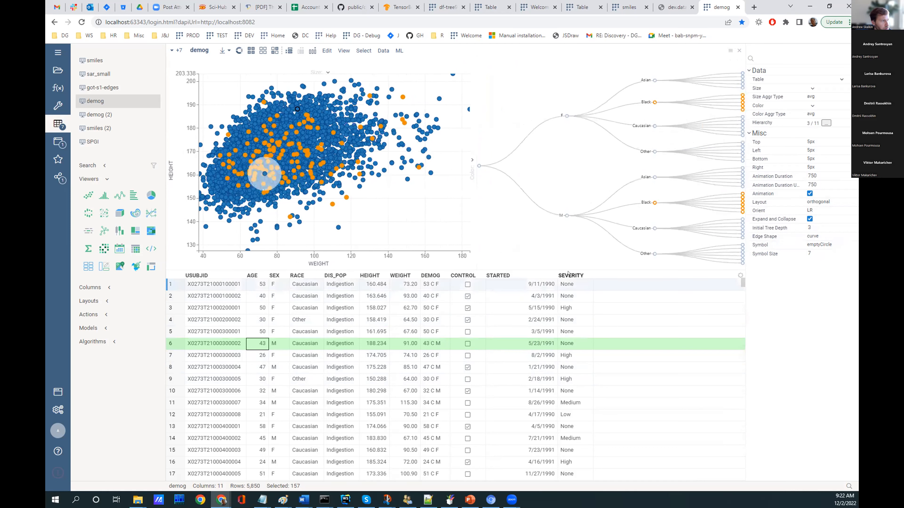
{"action": "left_click_drag", "start_coordinate": [576, 267], "coordinate": [576, 235]}
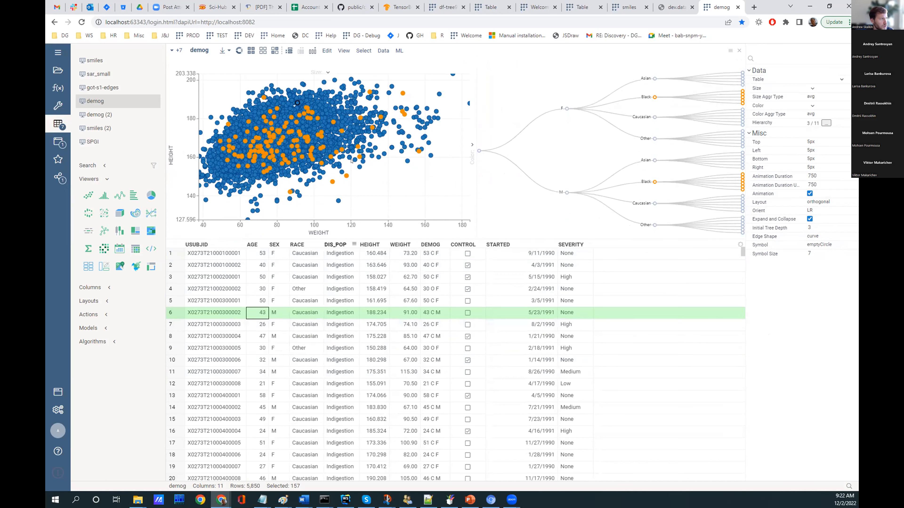
Add the Asian, Caucasian and Other nodes of the tree's F branch to the row selection
{"action": "left_click", "coordinate": [653, 78]}
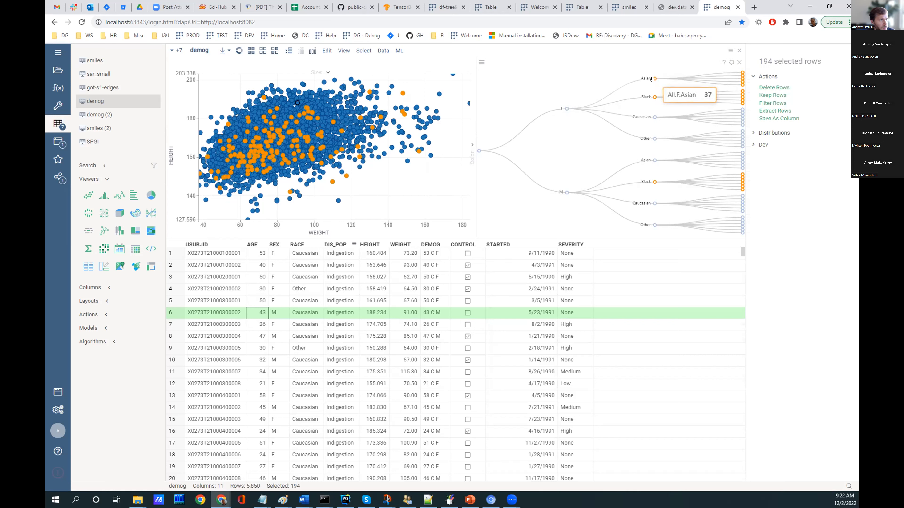
{"action": "mouse_move", "coordinate": [653, 79]}
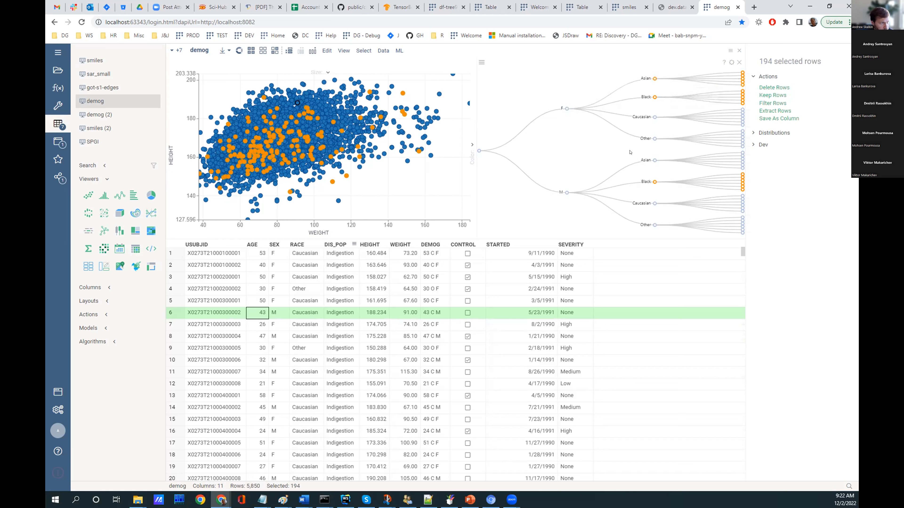
{"action": "left_click", "coordinate": [653, 118], "text": "shift"}
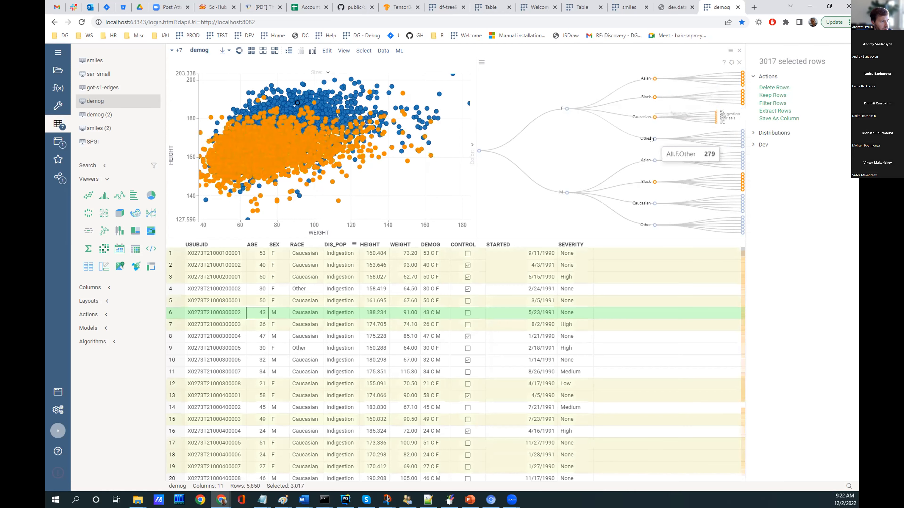
{"action": "left_click", "coordinate": [652, 139], "text": "shift"}
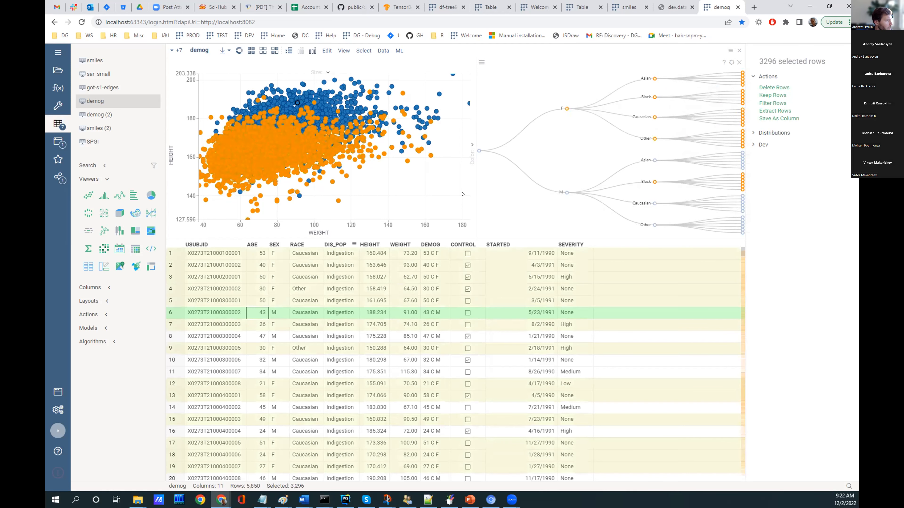
Close the tree viewer after making its row taller, and clear the row selection in the demog view
{"action": "left_click", "coordinate": [347, 106]}
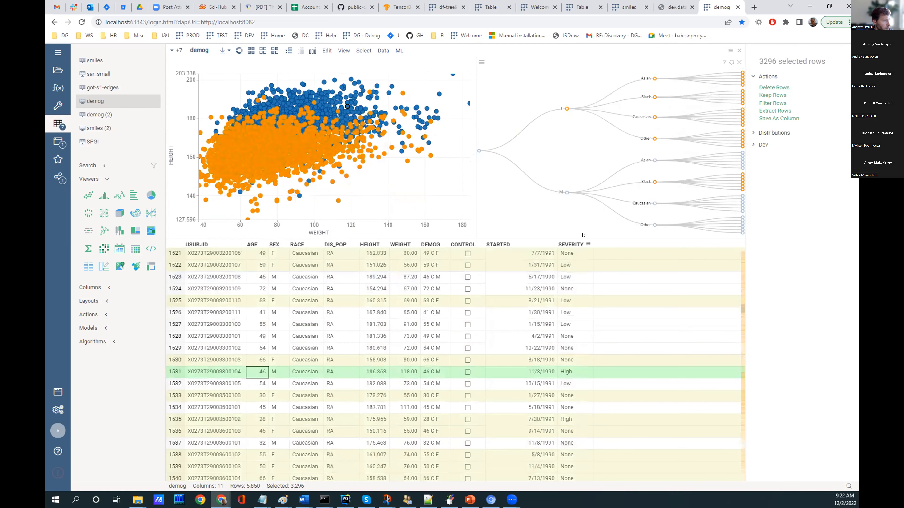
{"action": "left_click_drag", "start_coordinate": [554, 337], "coordinate": [554, 337]}
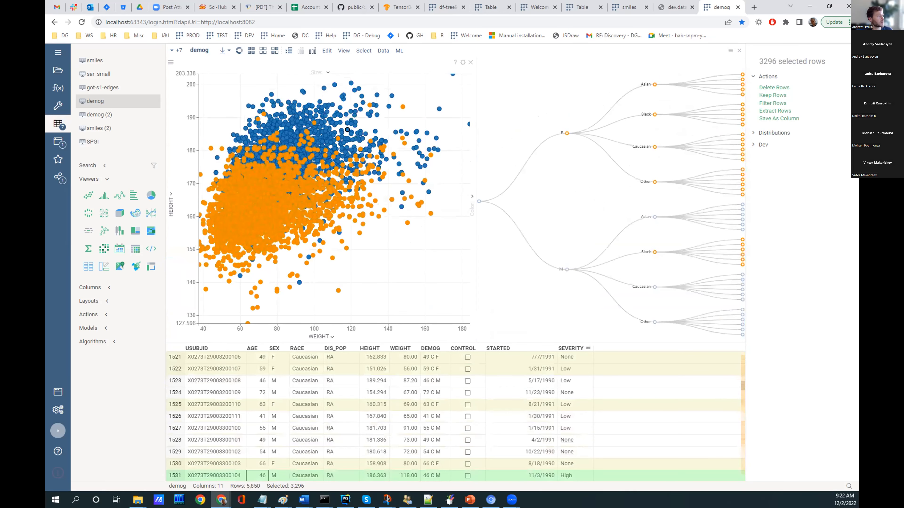
{"action": "left_click", "coordinate": [738, 62]}
{"action": "left_click", "coordinate": [414, 172]}
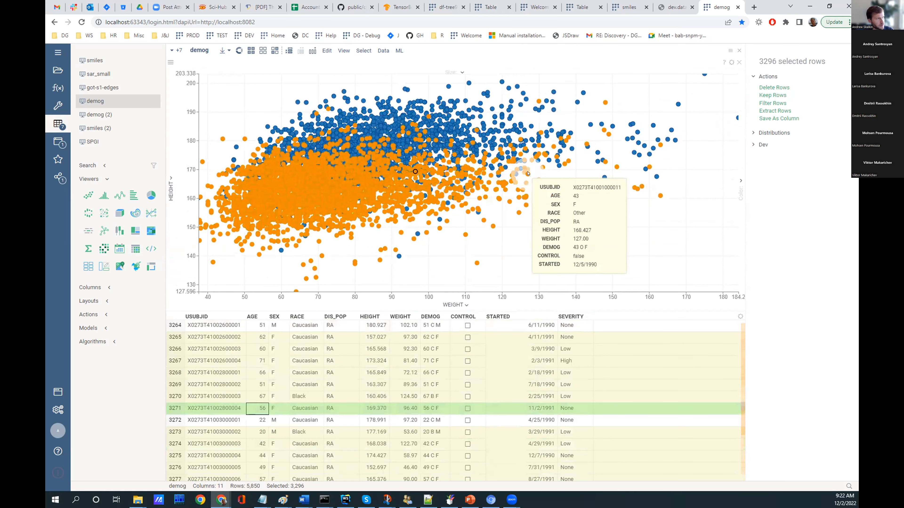
{"action": "key", "text": "Escape"}
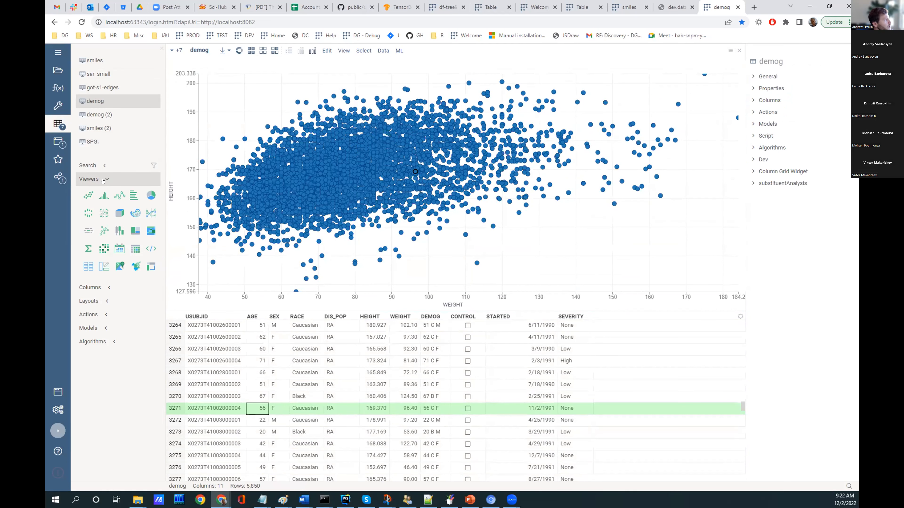
Switch to the sar_small table and add a scatter plot, widened slightly beside the grid
{"action": "left_click", "coordinate": [95, 73]}
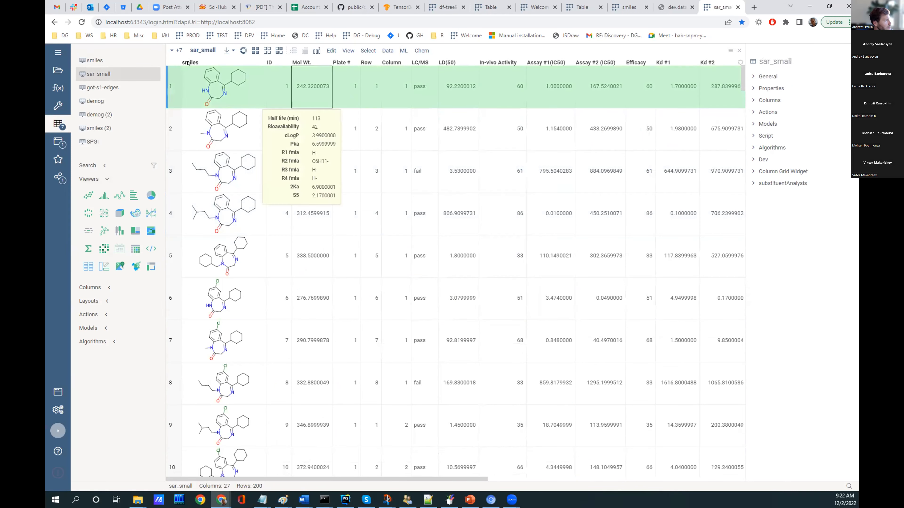
{"action": "left_click_drag", "start_coordinate": [742, 77], "coordinate": [741, 32]}
{"action": "left_click", "coordinate": [88, 195]}
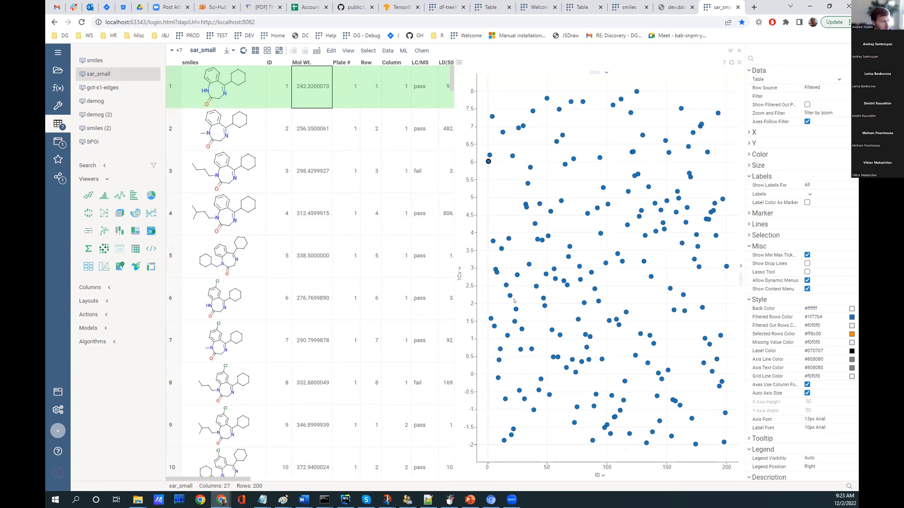
{"action": "left_click_drag", "start_coordinate": [448, 281], "coordinate": [433, 281]}
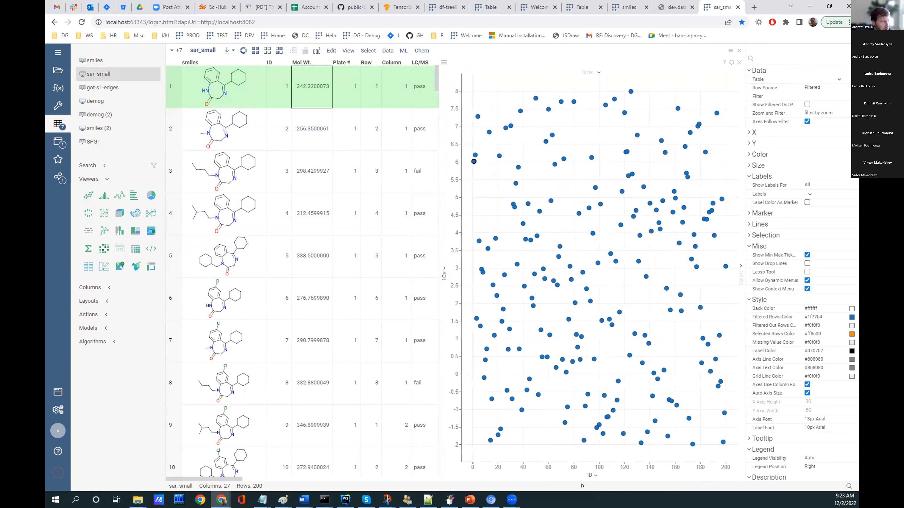
Keep ID on the scatter plot's X axis and size its markers by LD(50)
{"action": "left_click", "coordinate": [592, 475]}
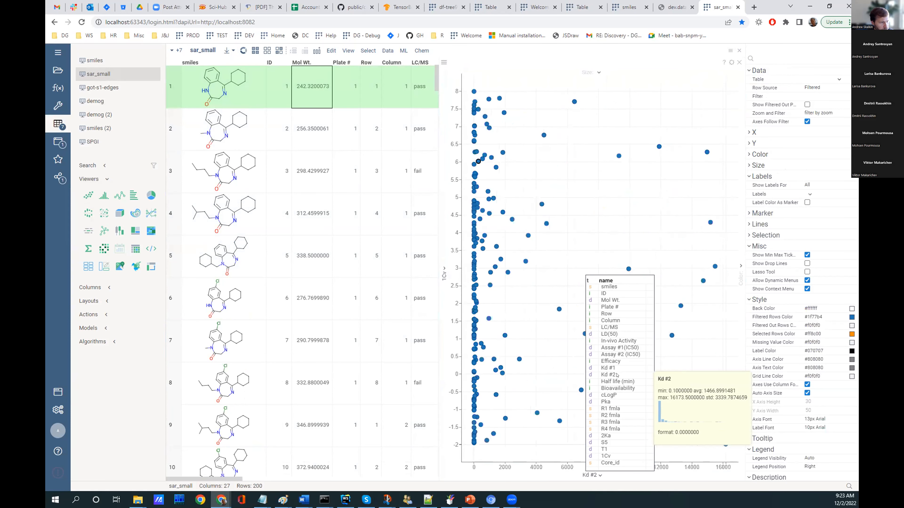
{"action": "left_click", "coordinate": [603, 293]}
{"action": "left_click", "coordinate": [740, 277]}
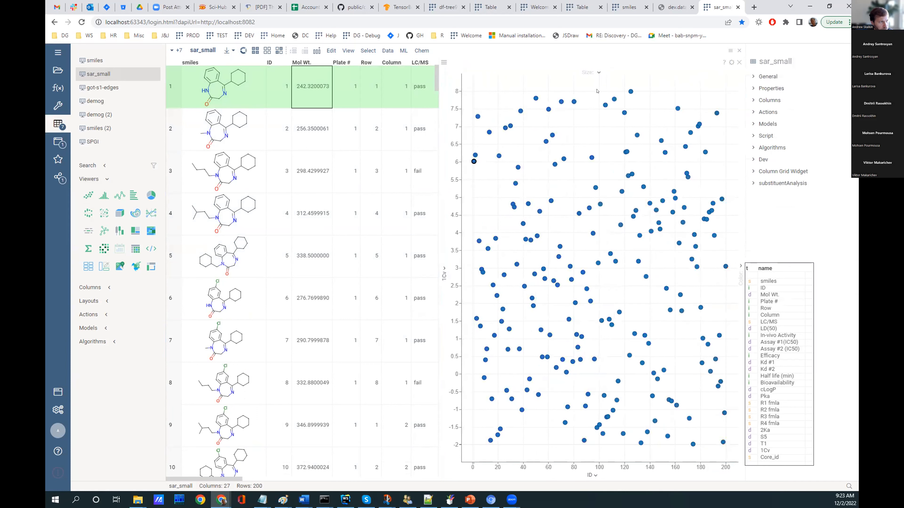
{"action": "left_click", "coordinate": [598, 73]}
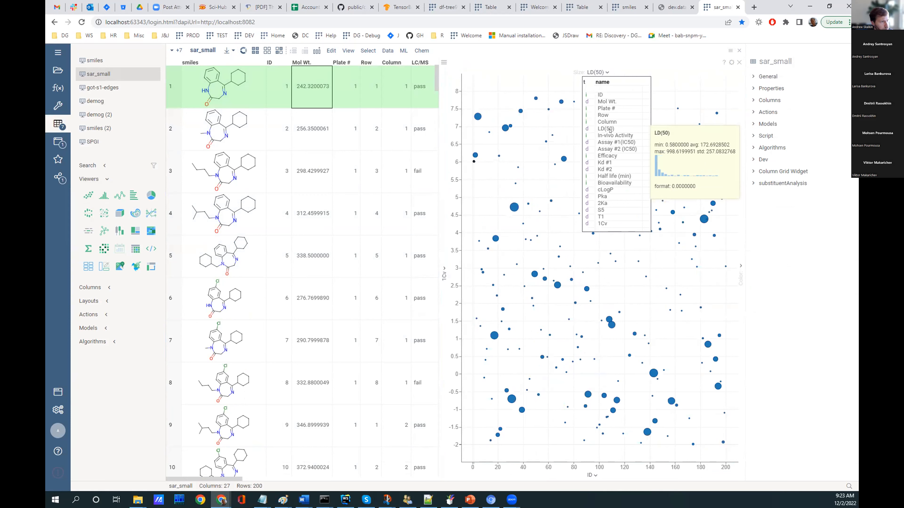
{"action": "left_click", "coordinate": [609, 130]}
Open the scatter plot's properties, collapse the Data and Misc groups, and label the points by LC/MS
{"action": "left_click", "coordinate": [730, 63]}
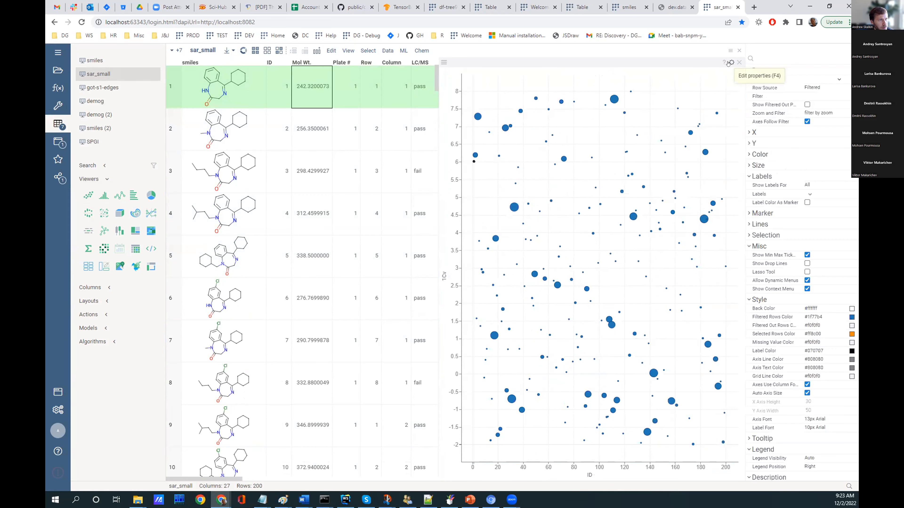
{"action": "left_click", "coordinate": [752, 71]}
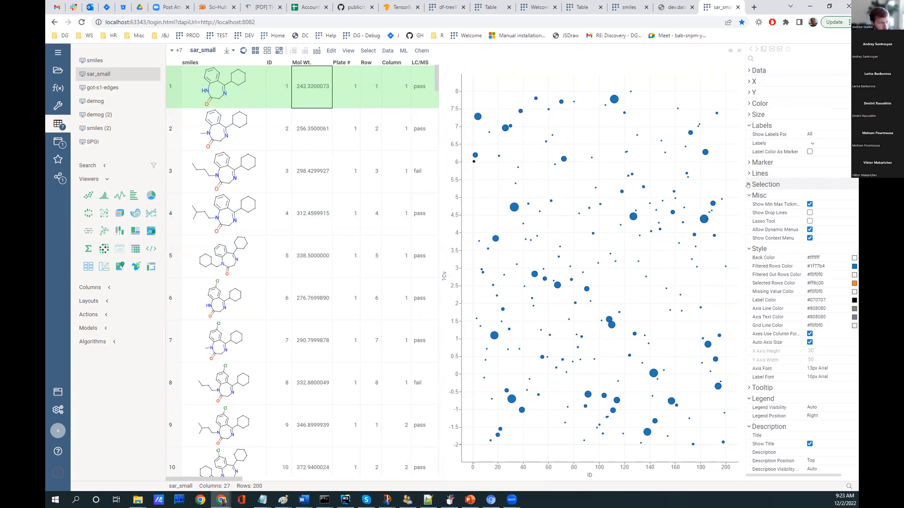
{"action": "left_click", "coordinate": [746, 194]}
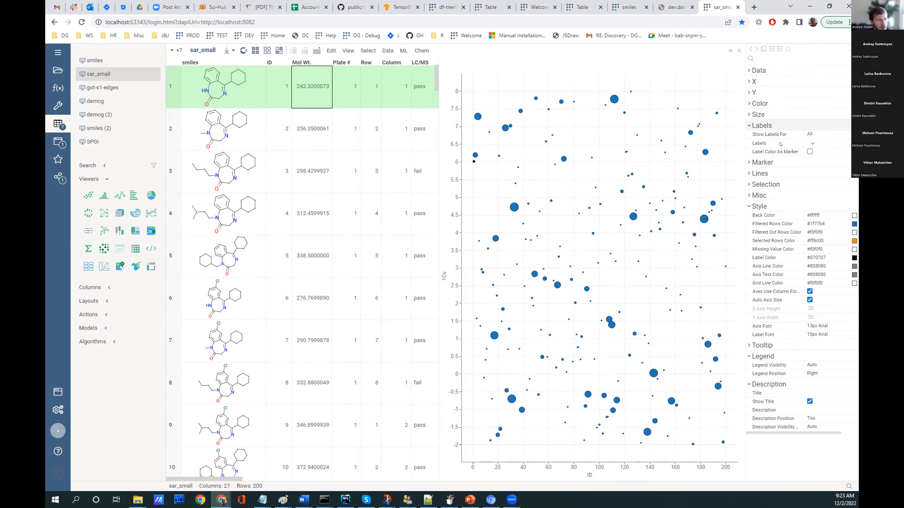
{"action": "left_click", "coordinate": [812, 144]}
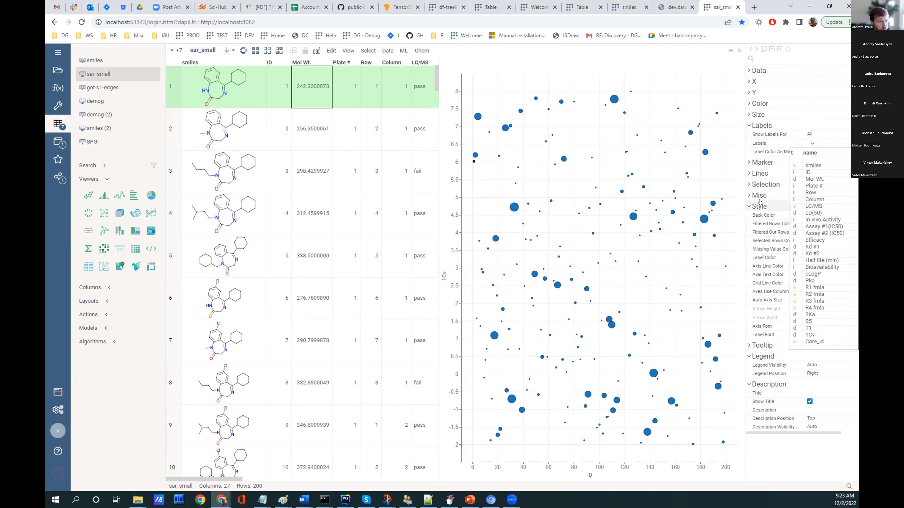
{"action": "left_click", "coordinate": [813, 206]}
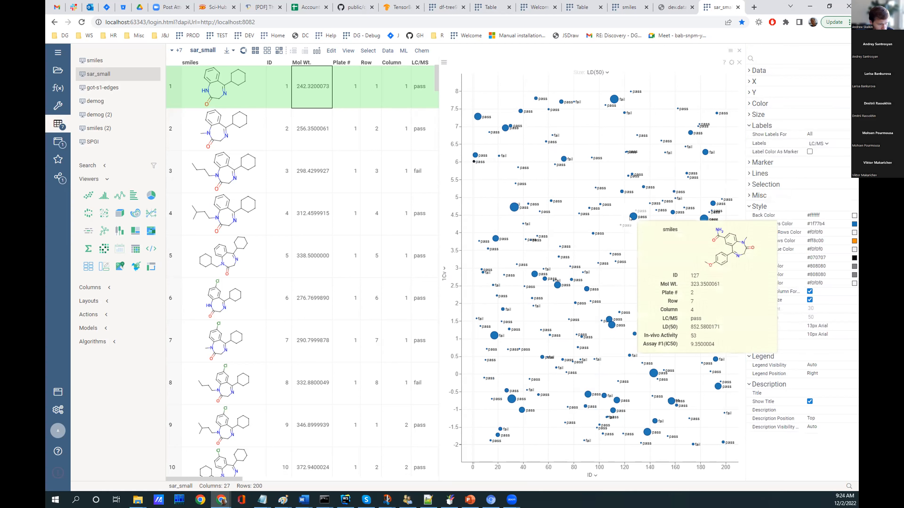
Change the scatter plot's point labels to the smiles column so molecules are drawn beside the zoomed-in markers
{"action": "left_click_drag", "start_coordinate": [712, 288], "coordinate": [606, 179]}
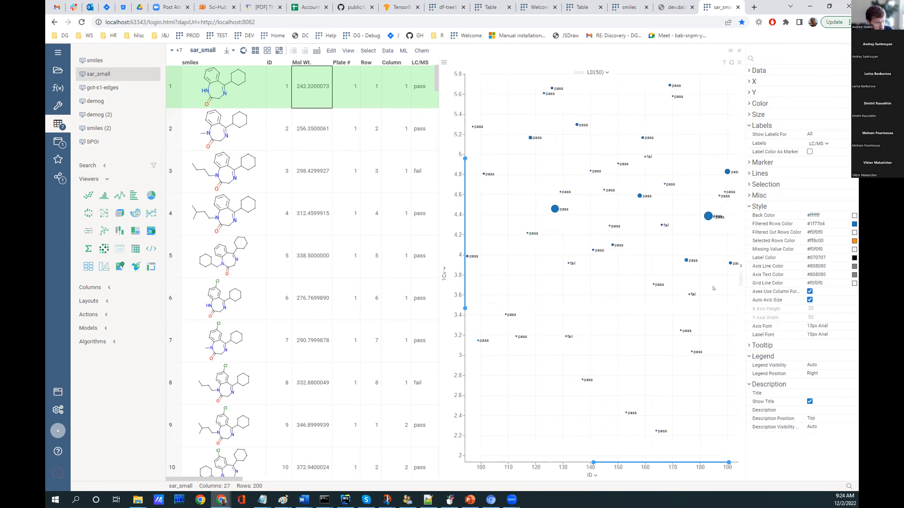
{"action": "left_click", "coordinate": [731, 62]}
{"action": "left_click", "coordinate": [818, 143]}
{"action": "left_click", "coordinate": [814, 165]}
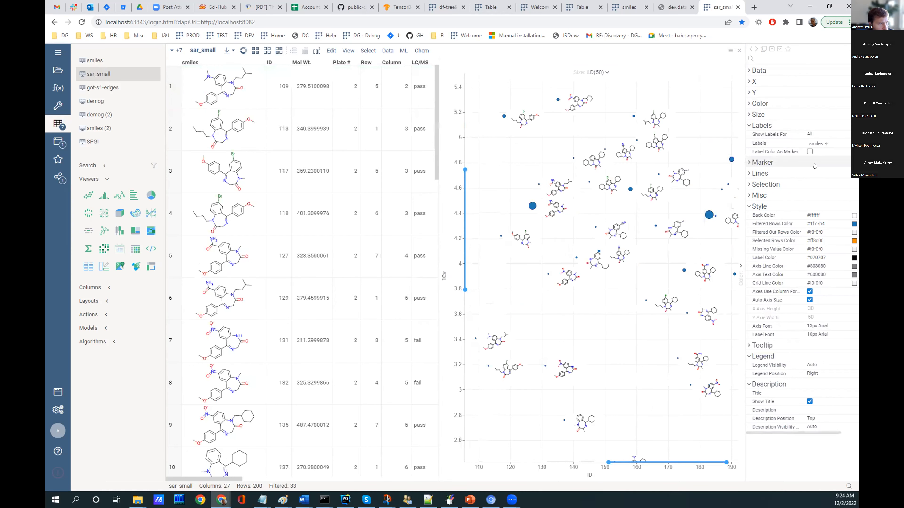
Examine the molecule labels across different regions and zoom levels of the scatter plot
{"action": "left_click_drag", "start_coordinate": [611, 323], "coordinate": [633, 445]}
{"action": "scroll", "coordinate": [708, 271], "scroll_direction": "down", "scroll_amount": 5}
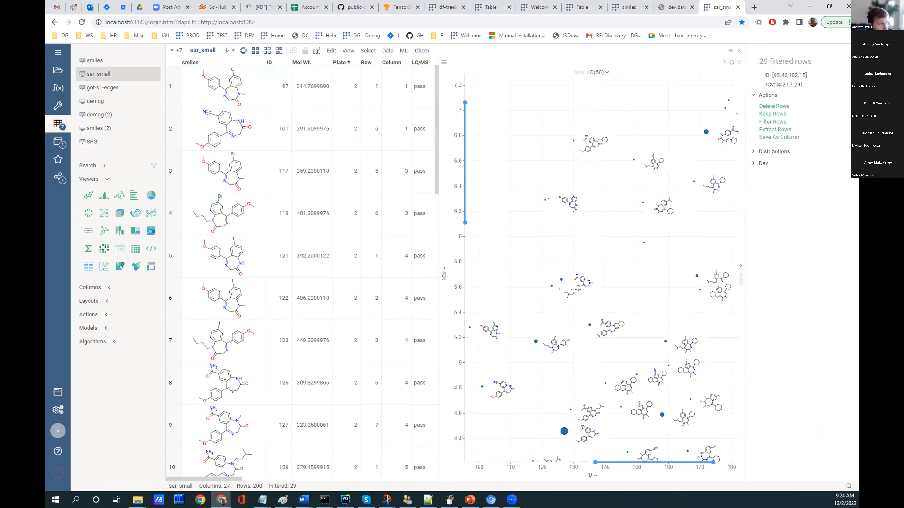
{"action": "left_click_drag", "start_coordinate": [692, 268], "coordinate": [785, 190]}
{"action": "left_click_drag", "start_coordinate": [459, 295], "coordinate": [610, 274]}
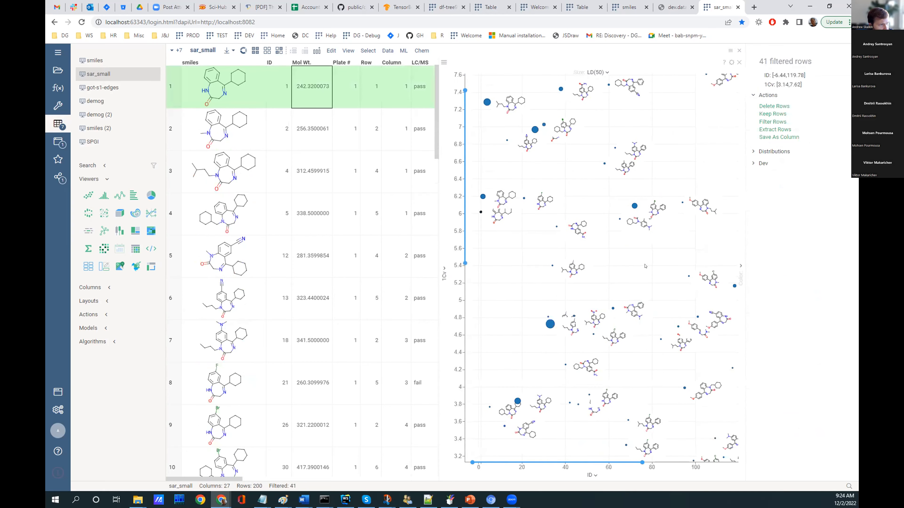
{"action": "scroll", "coordinate": [609, 274], "scroll_direction": "down", "scroll_amount": 3}
{"action": "left_click_drag", "start_coordinate": [690, 266], "coordinate": [605, 270]}
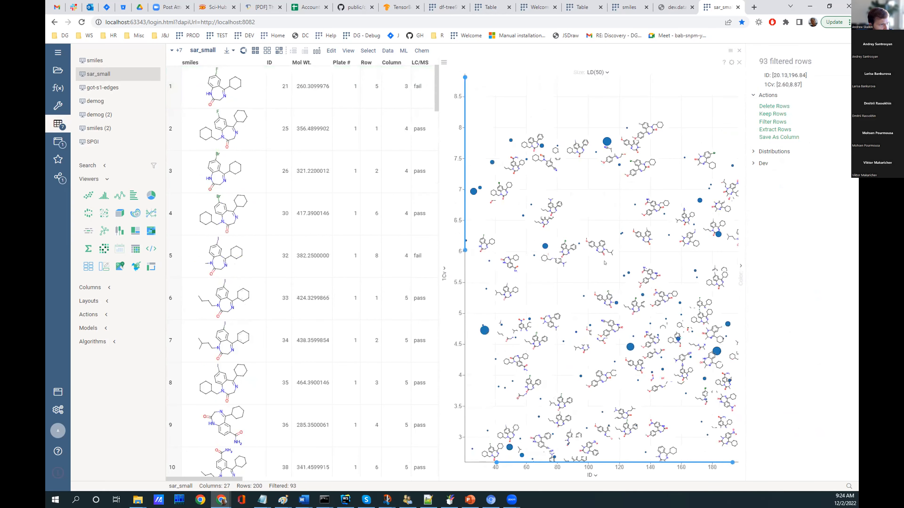
{"action": "left_click_drag", "start_coordinate": [690, 266], "coordinate": [620, 267]}
{"action": "scroll", "coordinate": [685, 294], "scroll_direction": "up", "scroll_amount": 3}
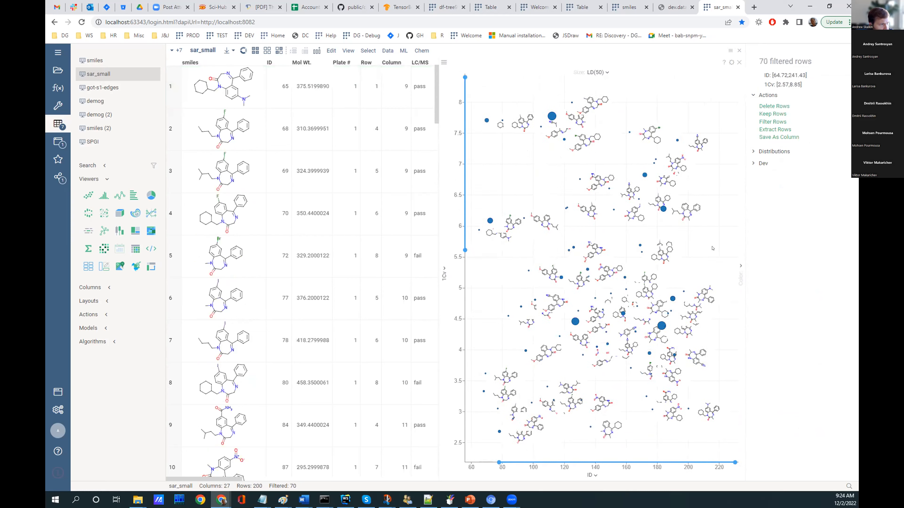
{"action": "scroll", "coordinate": [665, 260], "scroll_direction": "up", "scroll_amount": 5}
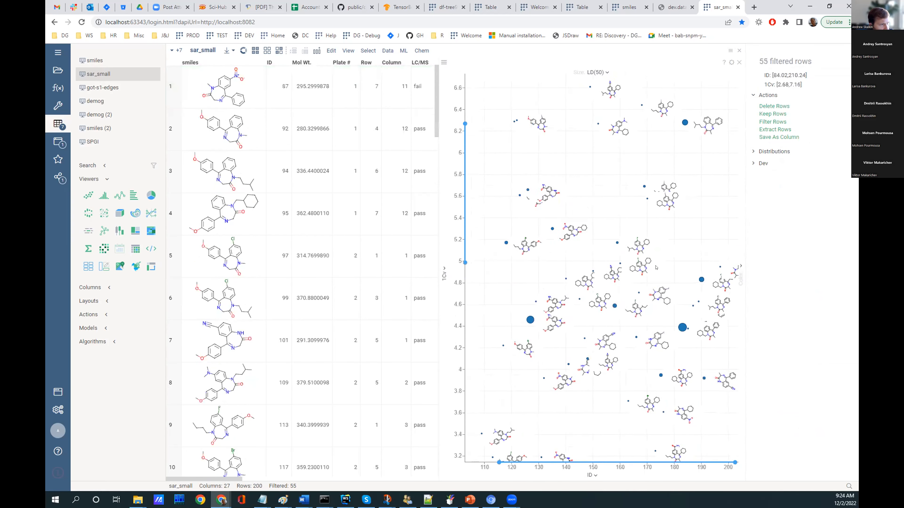
{"action": "scroll", "coordinate": [677, 185], "scroll_direction": "down", "scroll_amount": 3}
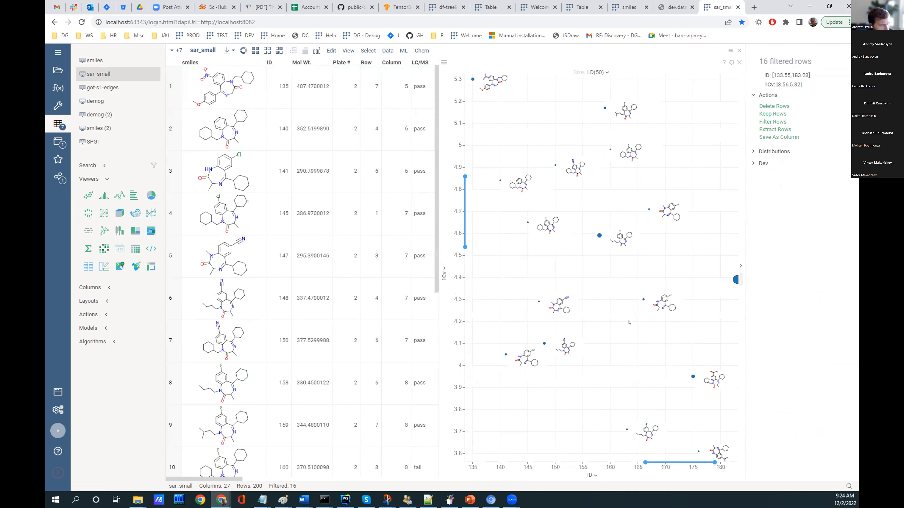
Open the scatter plot's properties, widen their pane, and show labels only for Selected rows
{"action": "scroll", "coordinate": [657, 314], "scroll_direction": "up", "scroll_amount": 3}
{"action": "left_click_drag", "start_coordinate": [657, 315], "coordinate": [621, 242]}
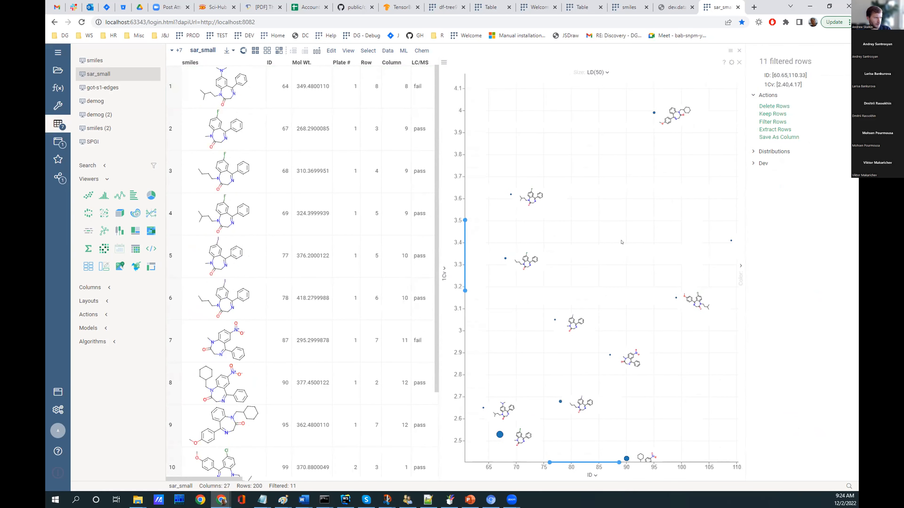
{"action": "scroll", "coordinate": [622, 242], "scroll_direction": "down", "scroll_amount": 5}
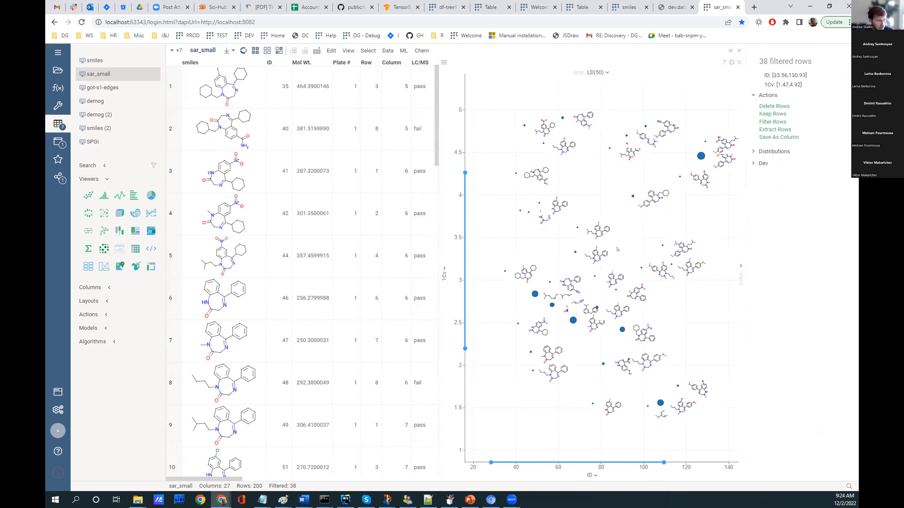
{"action": "scroll", "coordinate": [617, 249], "scroll_direction": "down", "scroll_amount": 2}
{"action": "left_click", "coordinate": [731, 63]}
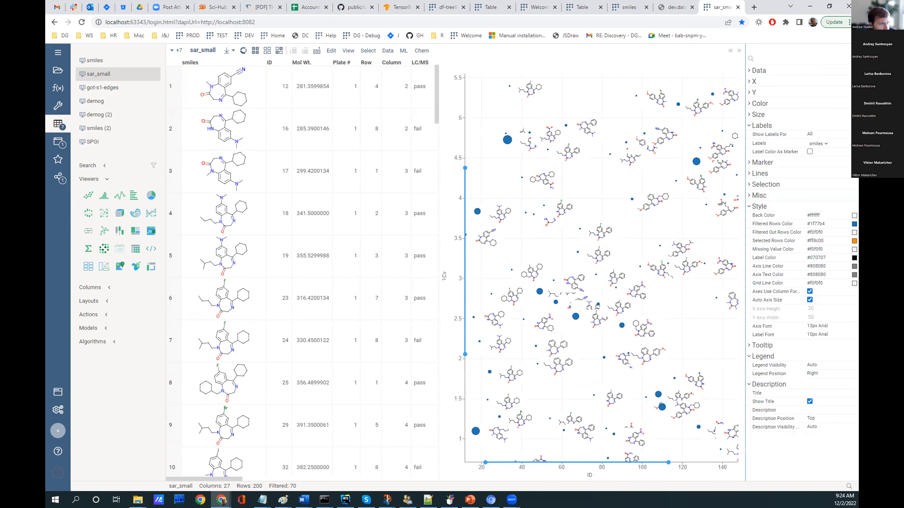
{"action": "left_click_drag", "start_coordinate": [745, 205], "coordinate": [723, 206]}
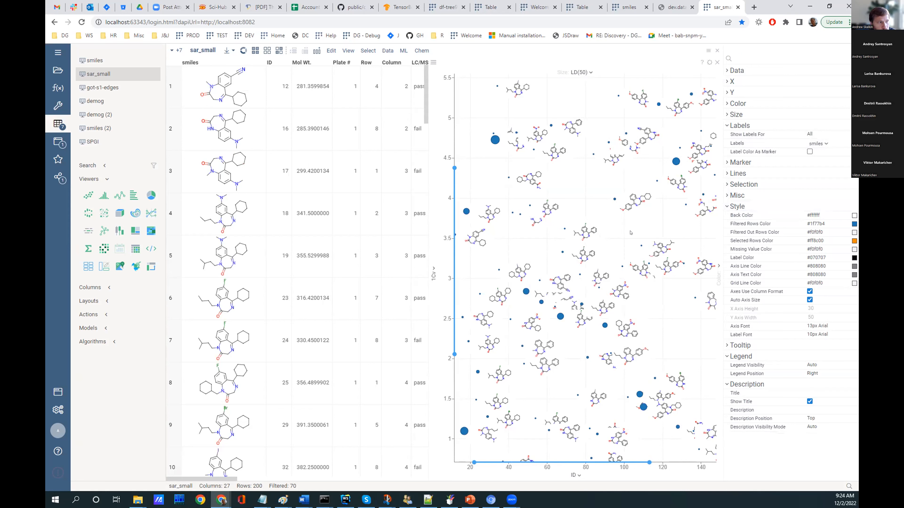
{"action": "left_click", "coordinate": [813, 133]}
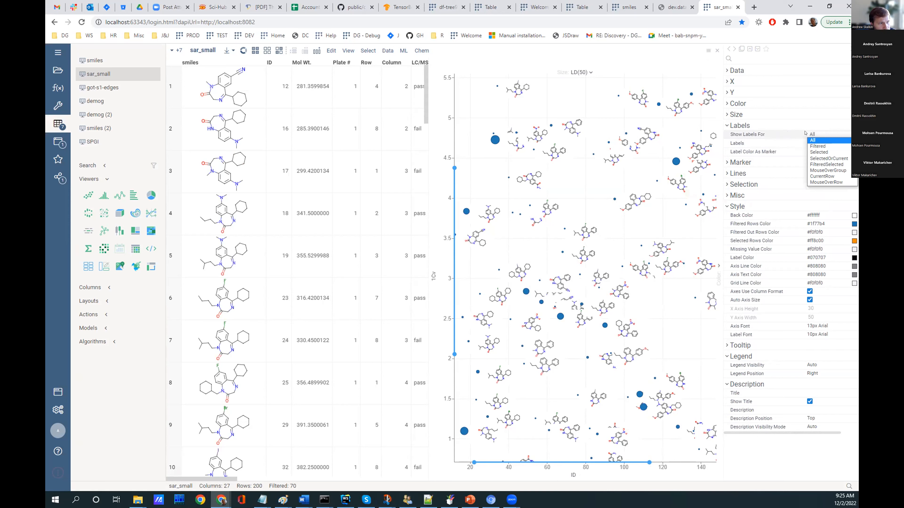
{"action": "left_click", "coordinate": [820, 152]}
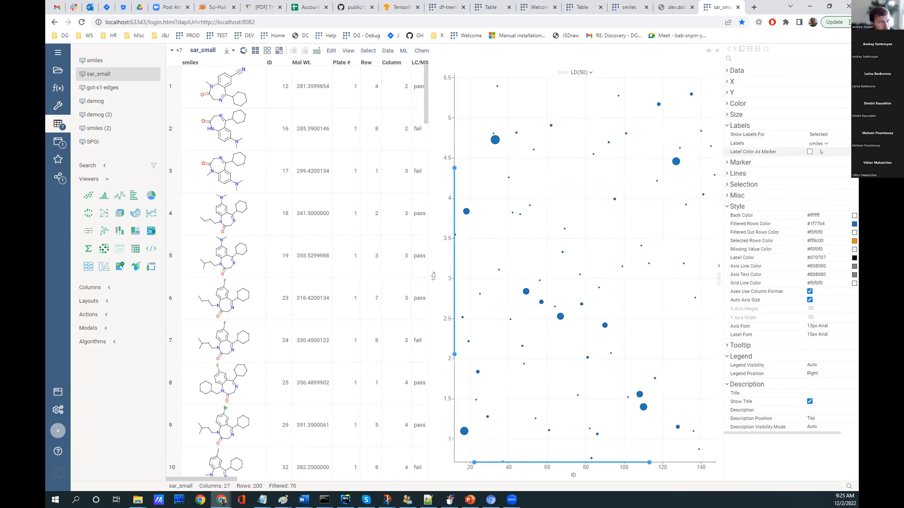
Reset the scatter plot's zoom and select rows 3, 5 and 7 together in the grid
{"action": "double_click", "coordinate": [630, 186]}
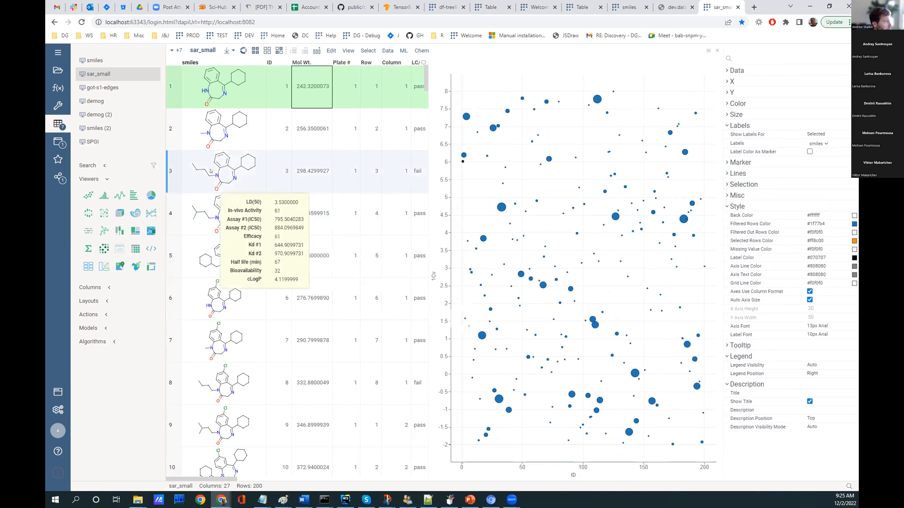
{"action": "left_click", "coordinate": [228, 178], "text": "ctrl"}
{"action": "left_click", "coordinate": [237, 266], "text": "ctrl"}
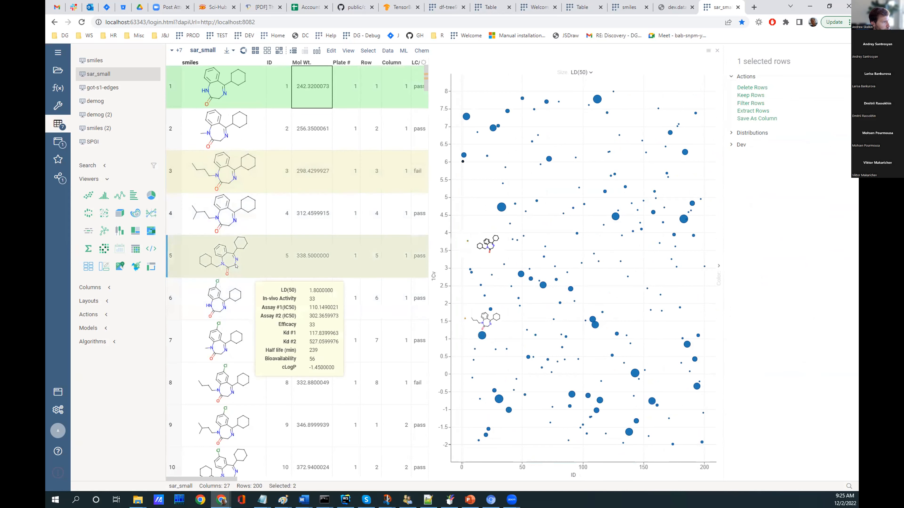
{"action": "scroll", "coordinate": [237, 266], "scroll_direction": "down", "scroll_amount": 2}
{"action": "left_click", "coordinate": [235, 264], "text": "ctrl"}
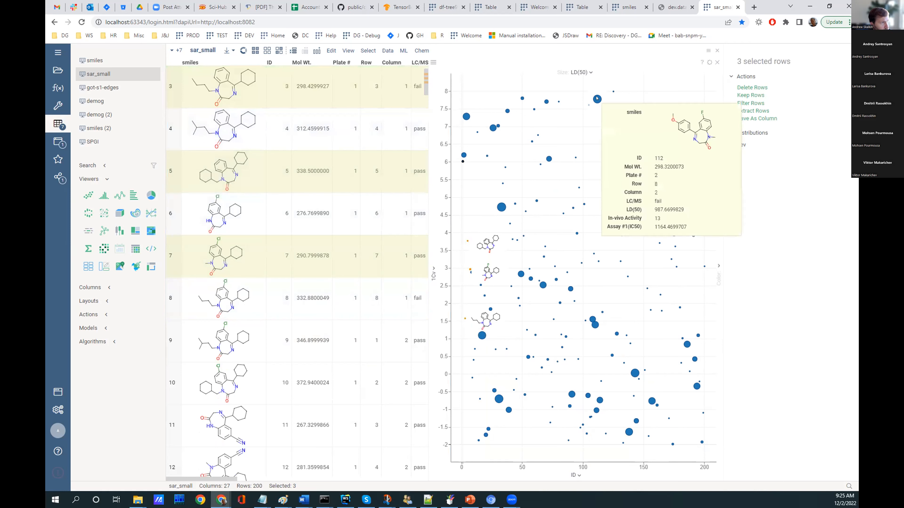
Select the ID 26 marker in the scatter plot, then add the cluster around ID 120–145 and three large markers below to the selection
{"action": "left_click", "coordinate": [549, 159], "text": "ctrl"}
{"action": "left_click", "coordinate": [493, 127]}
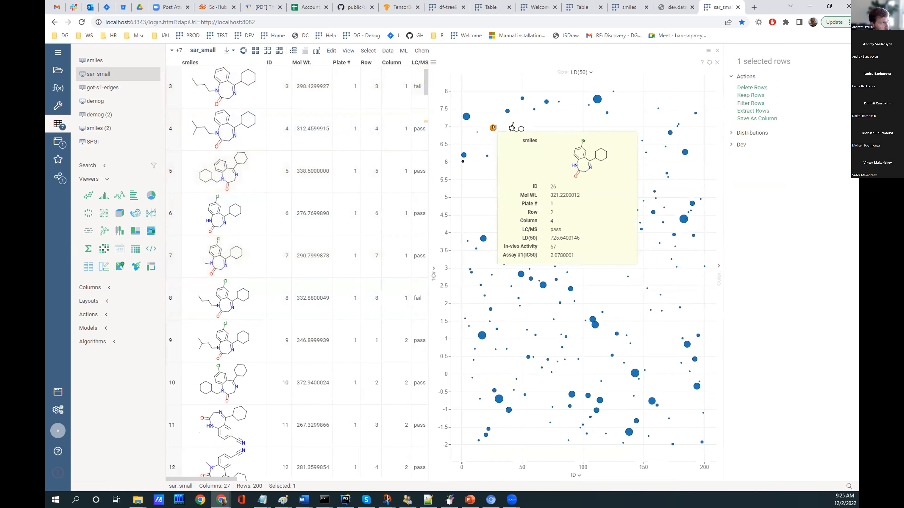
{"action": "left_click_drag", "start_coordinate": [586, 139], "coordinate": [661, 237]}
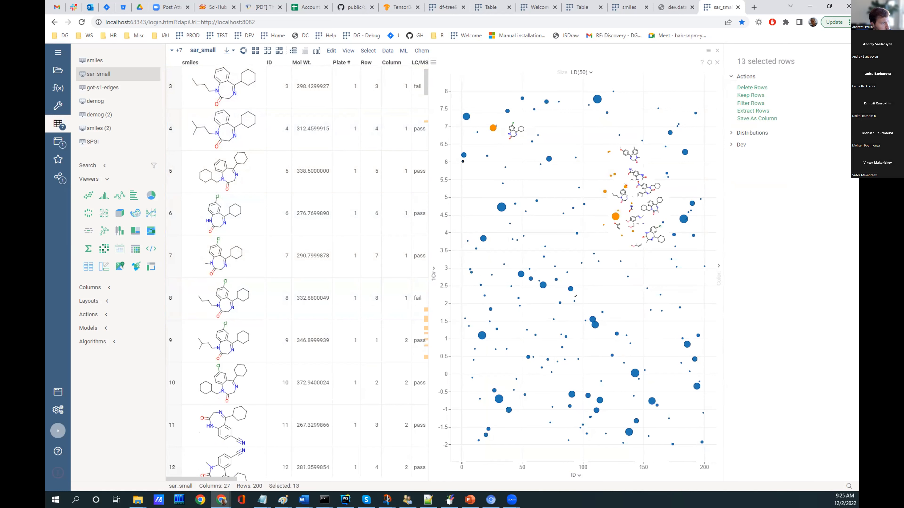
{"action": "left_click", "coordinate": [594, 324], "text": "shift"}
{"action": "left_click", "coordinate": [600, 400], "text": "shift"}
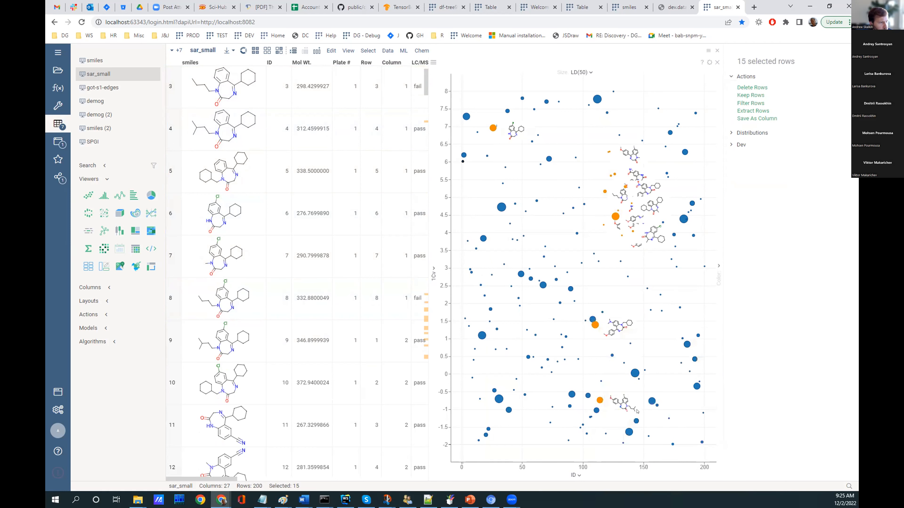
{"action": "left_click", "coordinate": [499, 399], "text": "shift"}
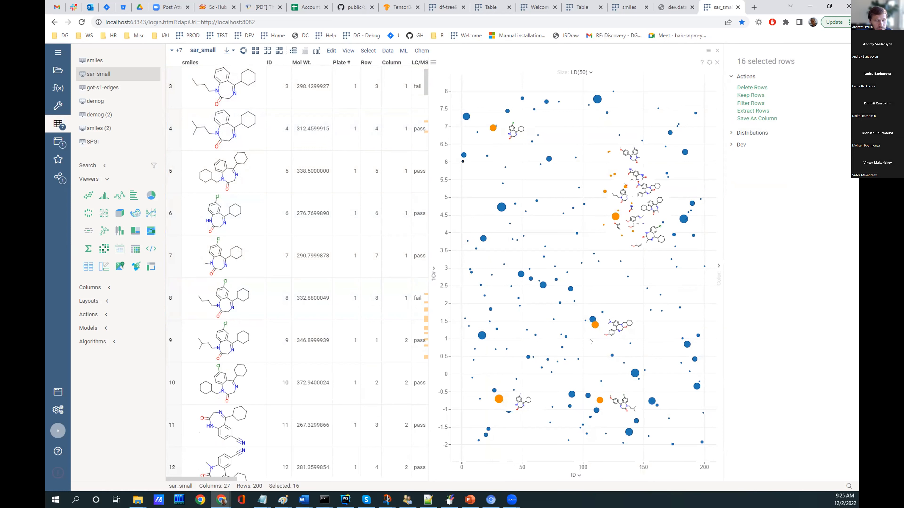
Change the scatter plot's Show Labels For setting to CurrentRow
{"action": "left_click", "coordinate": [706, 63]}
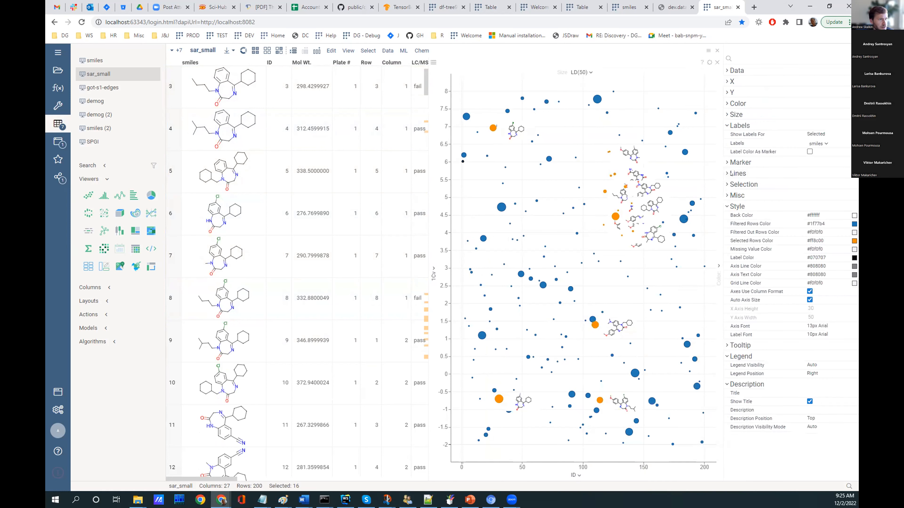
{"action": "left_click", "coordinate": [814, 133]}
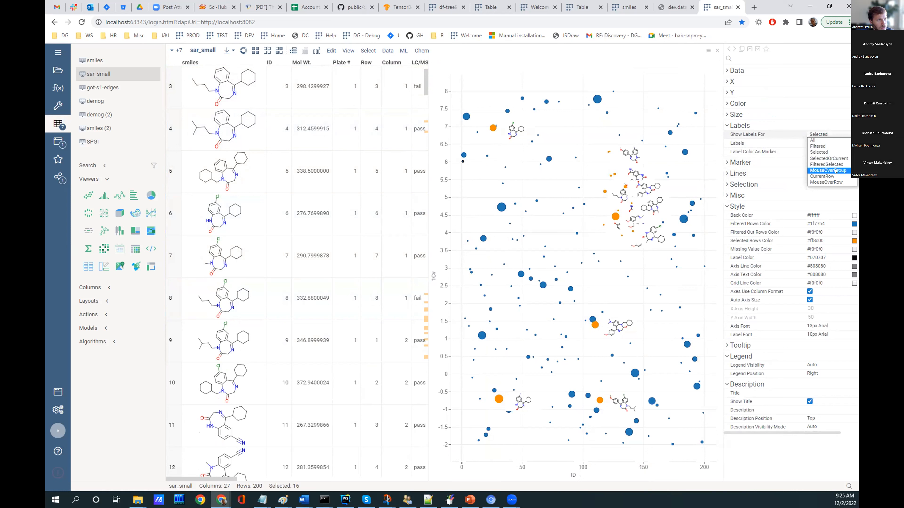
{"action": "left_click", "coordinate": [825, 177]}
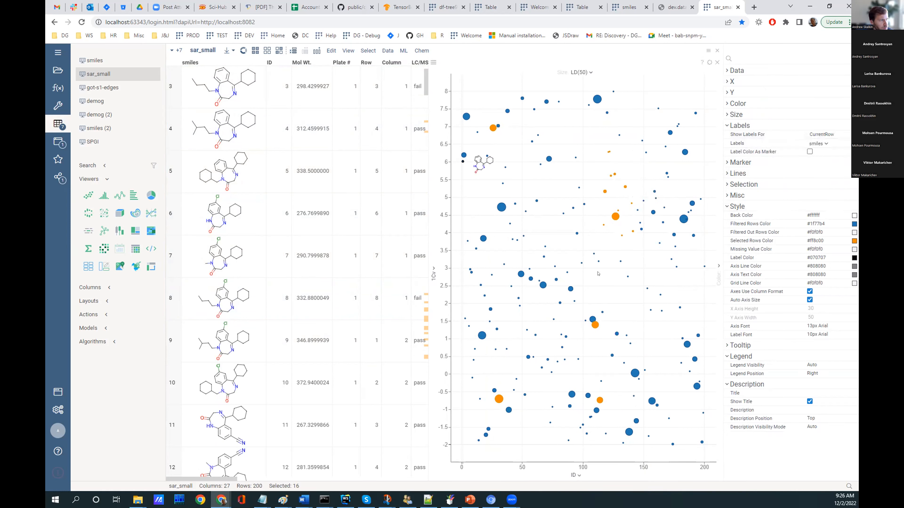
Test the current-row label by making the ID 72 marker, the ID 49 marker and grid row 47 current, ending on ID 49
{"action": "mouse_move", "coordinate": [501, 208]}
{"action": "left_click", "coordinate": [549, 159]}
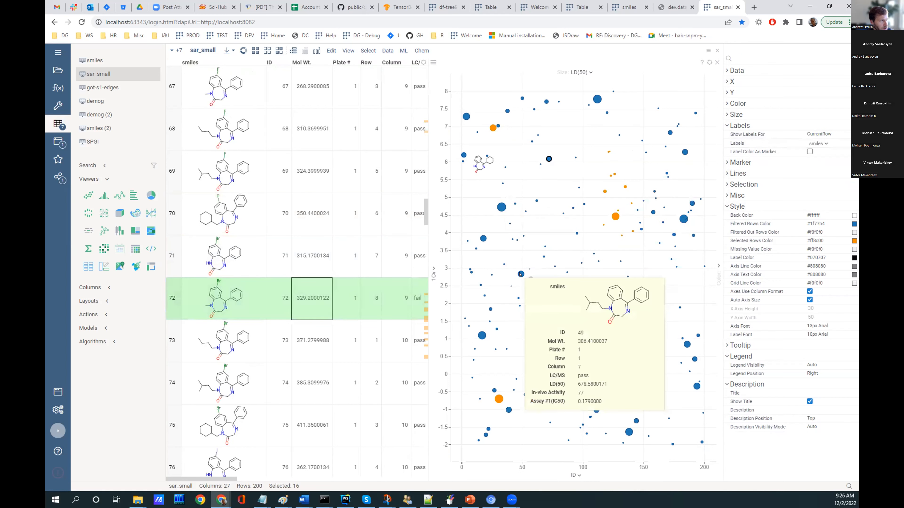
{"action": "left_click", "coordinate": [522, 276]}
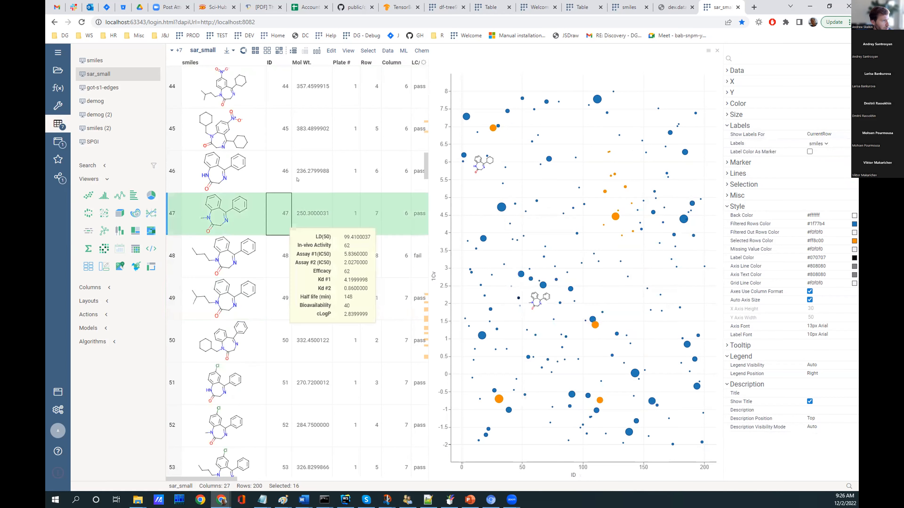
{"action": "left_click", "coordinate": [305, 226]}
{"action": "left_click", "coordinate": [521, 273]}
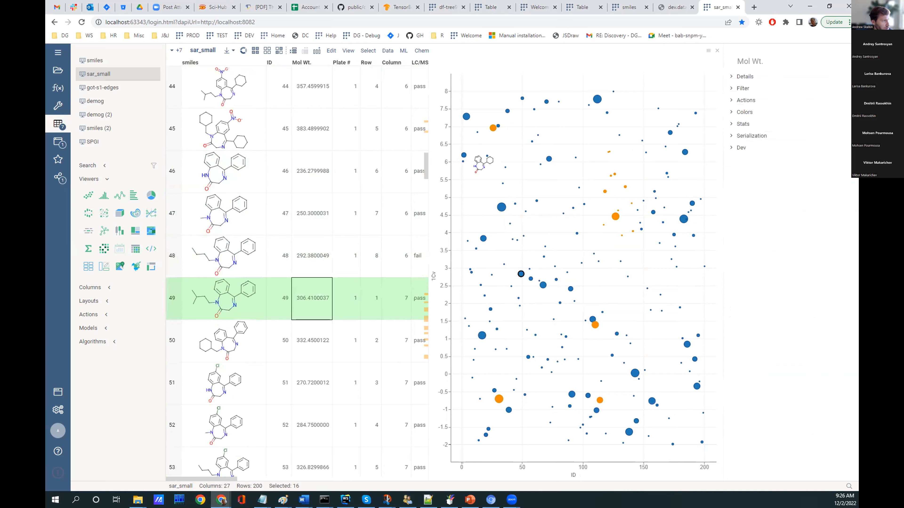
Reopen the scatter plot's properties and set Show Labels For to MouseOverGroup
{"action": "left_click", "coordinate": [707, 64]}
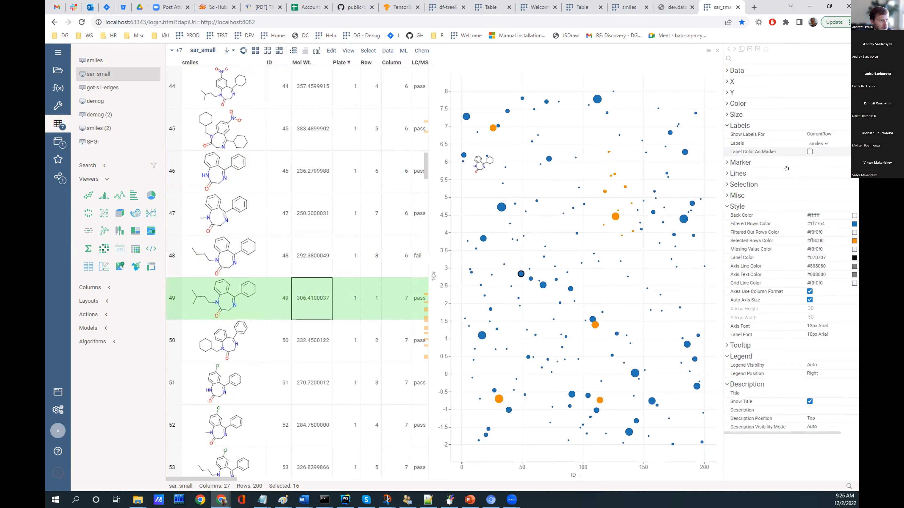
{"action": "left_click", "coordinate": [818, 134]}
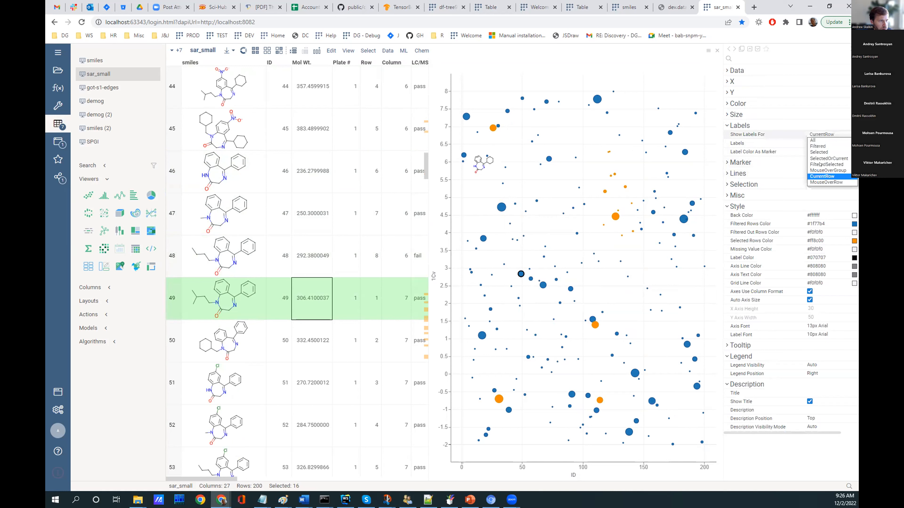
{"action": "left_click", "coordinate": [829, 171]}
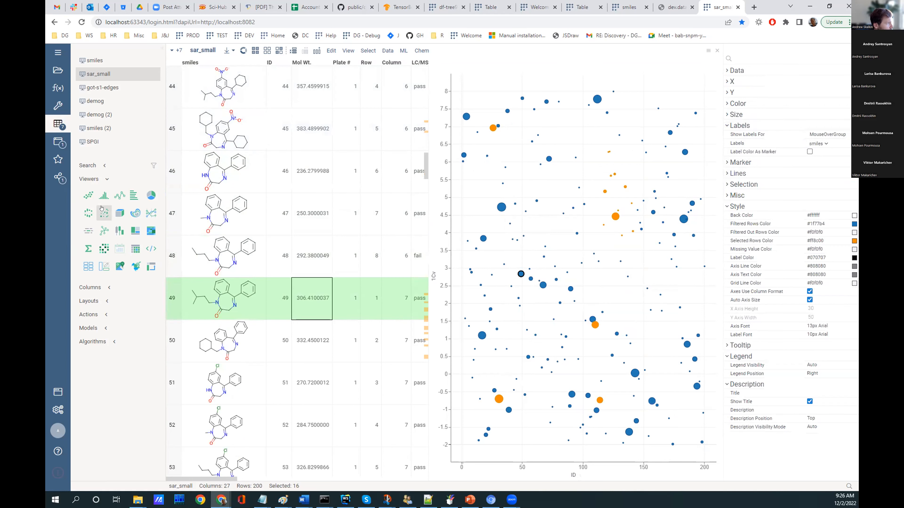
Add a histogram, detach it as a floating window, shrink it, and place it over the lower part of the grid
{"action": "left_click", "coordinate": [103, 196]}
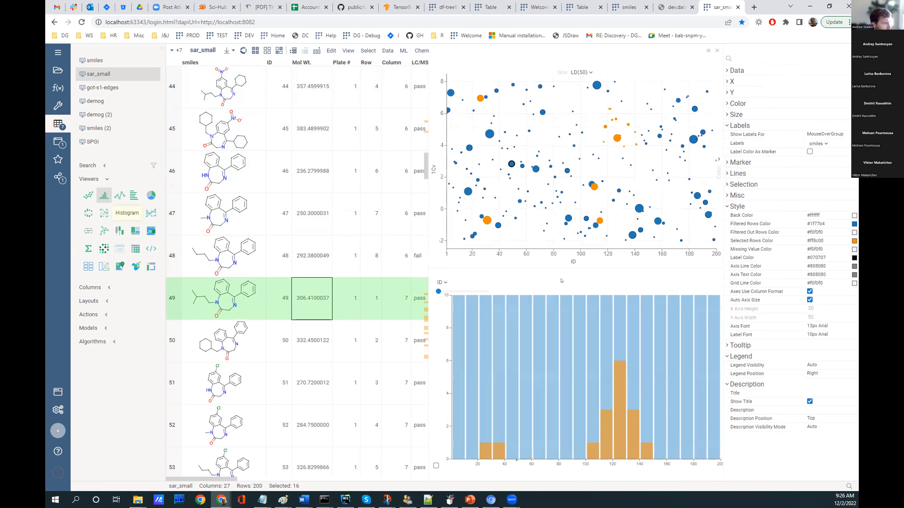
{"action": "left_click_drag", "start_coordinate": [407, 261], "coordinate": [184, 168]}
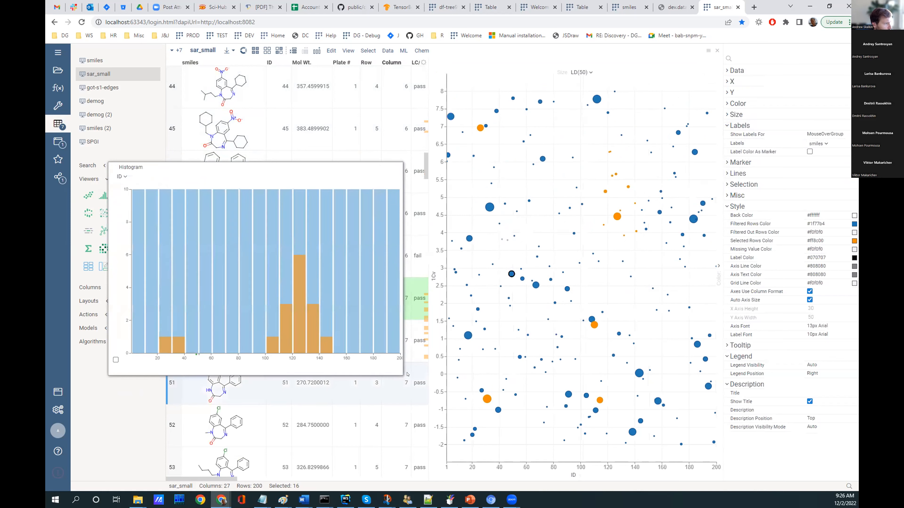
{"action": "left_click_drag", "start_coordinate": [400, 375], "coordinate": [324, 327]}
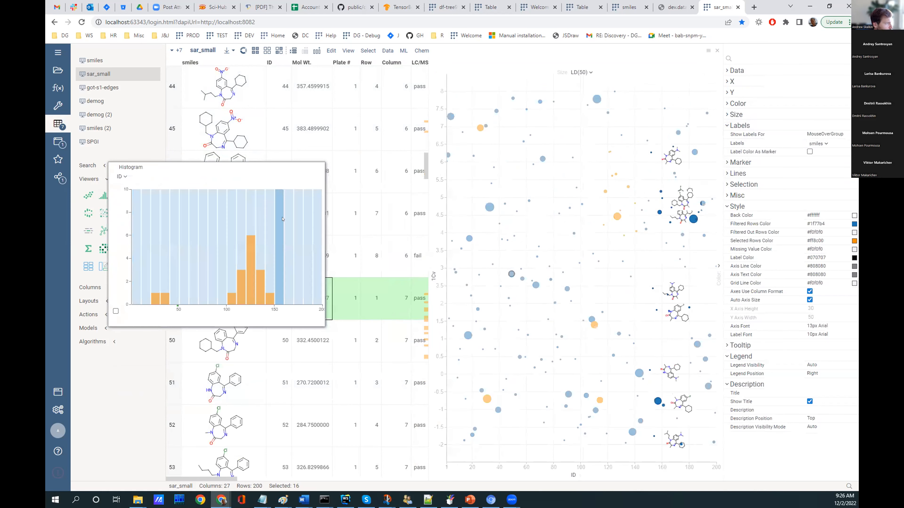
{"action": "left_click_drag", "start_coordinate": [210, 165], "coordinate": [300, 239]}
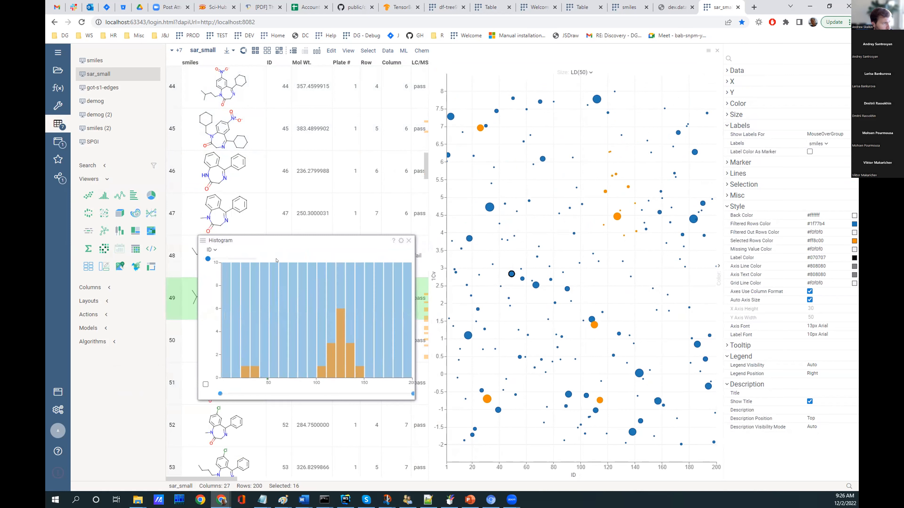
{"action": "left_click_drag", "start_coordinate": [326, 294], "coordinate": [318, 307]}
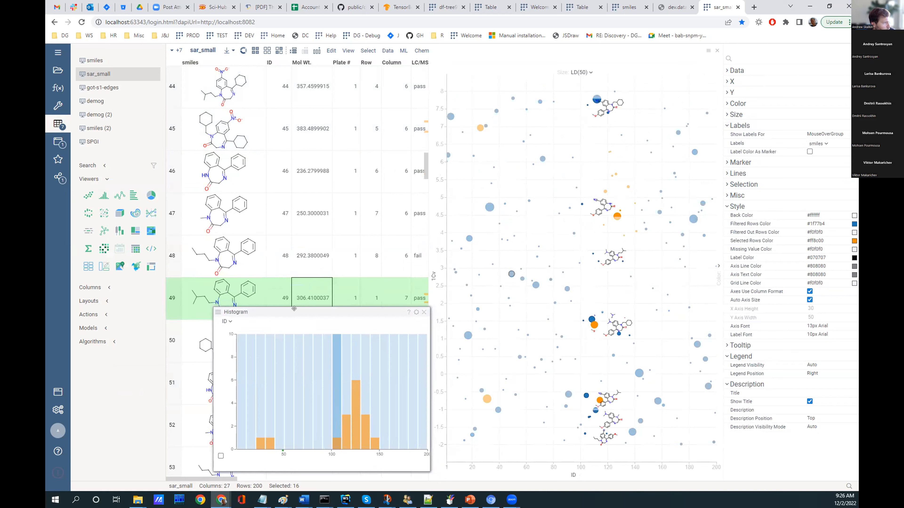
Set the histogram's column to In-vivo Activity and examine the scatter plot's molecule labels for individual bins
{"action": "left_click", "coordinate": [226, 322]}
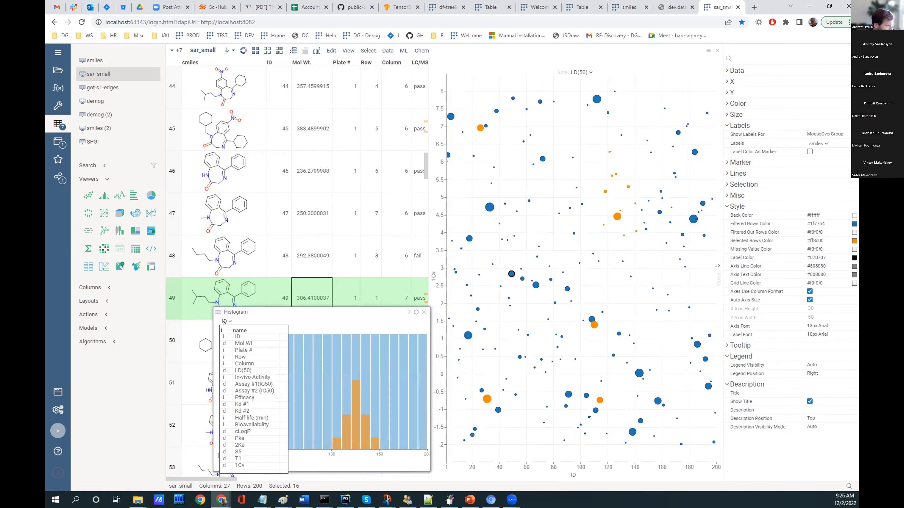
{"action": "left_click", "coordinate": [250, 377]}
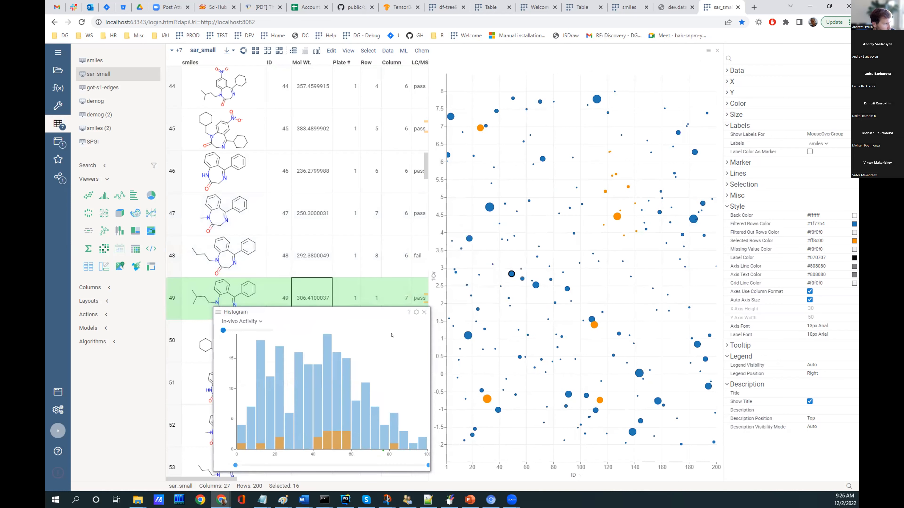
{"action": "mouse_move", "coordinate": [238, 437]}
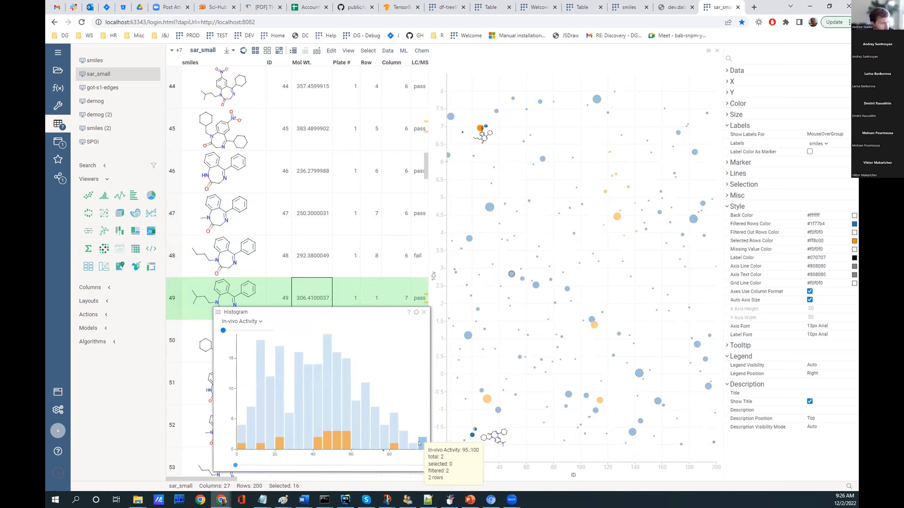
{"action": "mouse_move", "coordinate": [407, 445]}
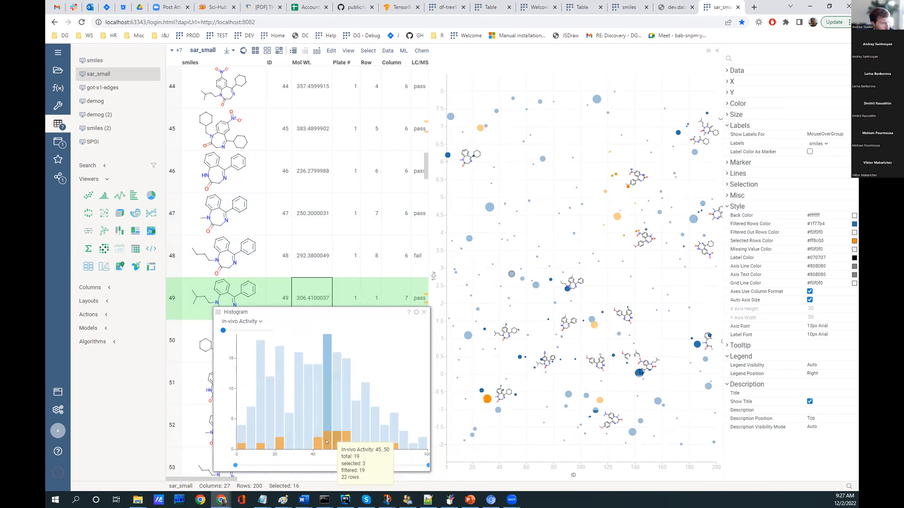
{"action": "mouse_move", "coordinate": [359, 422]}
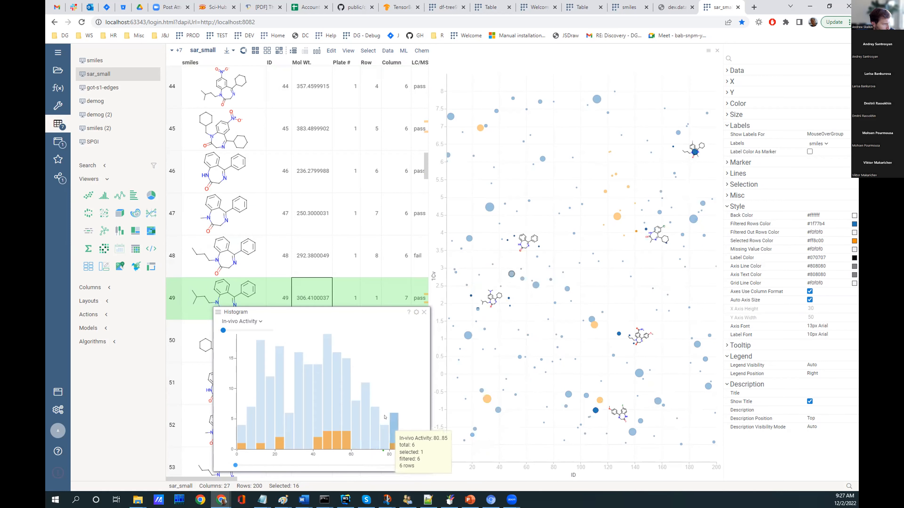
Close the floating histogram and make the large ID 33 marker in the scatter plot the current row
{"action": "left_click_drag", "start_coordinate": [353, 309], "coordinate": [338, 230]}
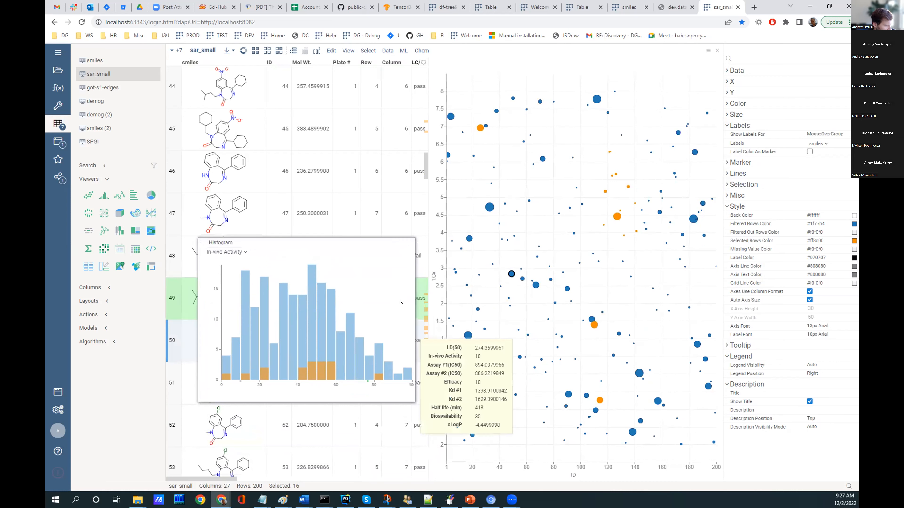
{"action": "left_click", "coordinate": [406, 244]}
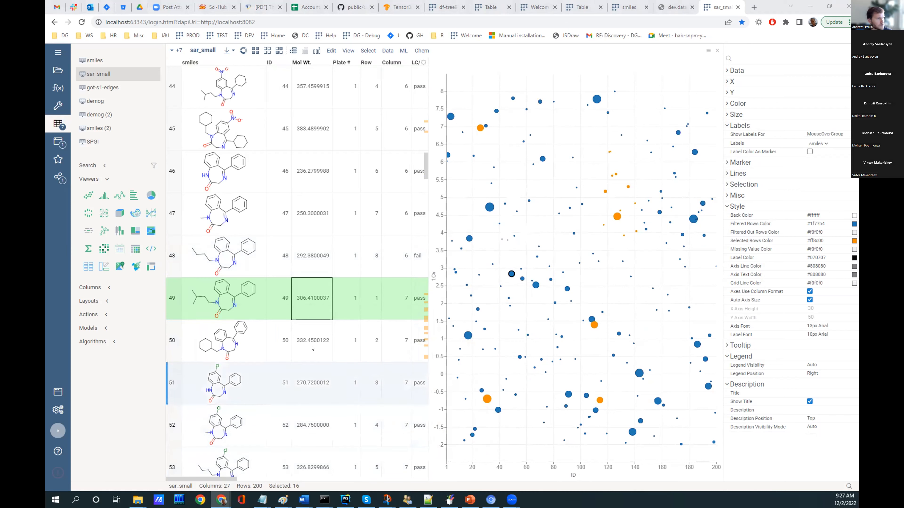
{"action": "left_click", "coordinate": [489, 207]}
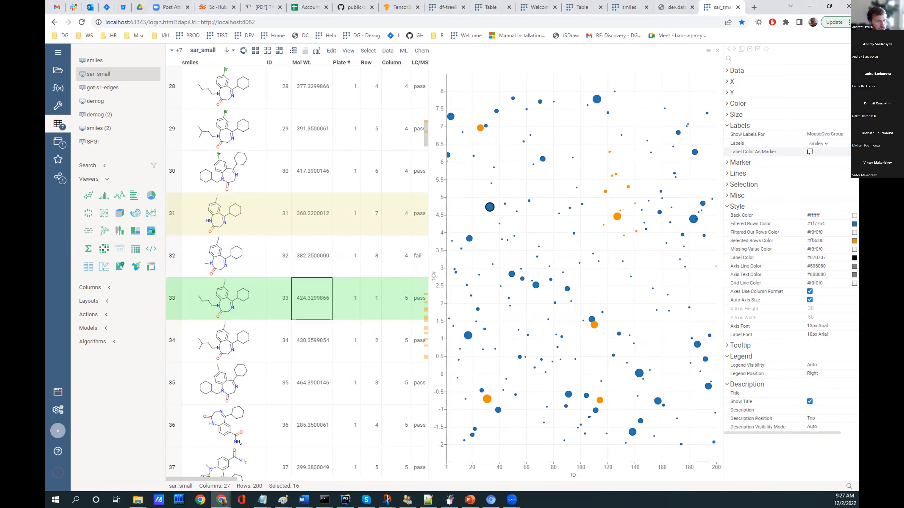
Set the scatter plot's Show Labels For to Selected and examine the molecule labels of the selected rows up close
{"action": "left_click", "coordinate": [824, 137]}
{"action": "left_click", "coordinate": [818, 152]}
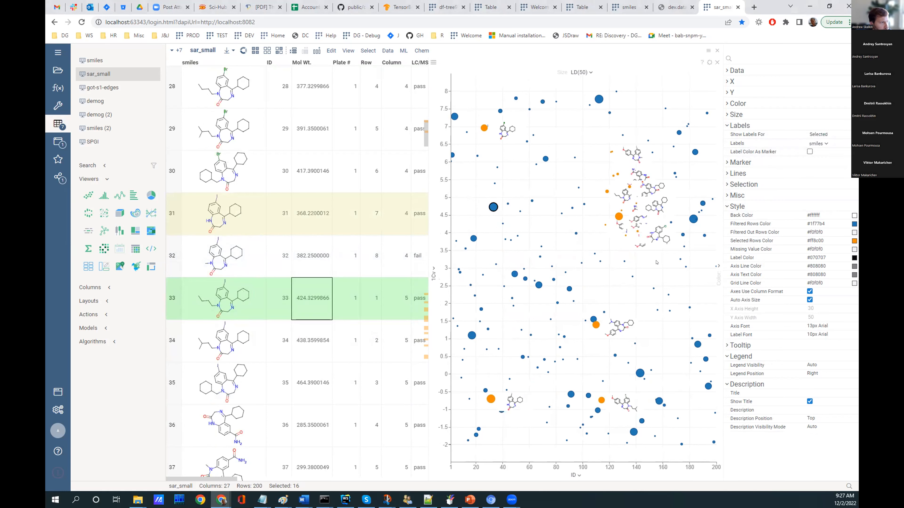
{"action": "scroll", "coordinate": [632, 226], "scroll_direction": "up", "scroll_amount": 5}
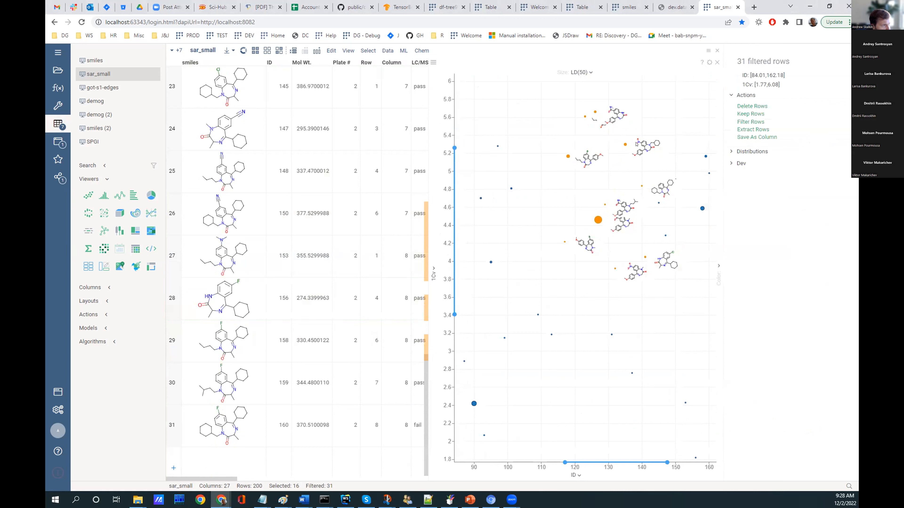
{"action": "scroll", "coordinate": [603, 131], "scroll_direction": "up", "scroll_amount": 4}
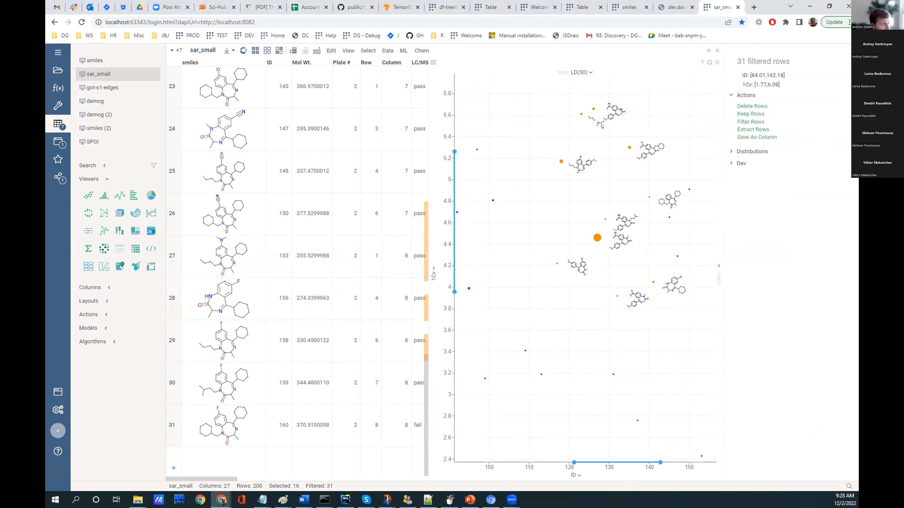
{"action": "scroll", "coordinate": [588, 104], "scroll_direction": "up", "scroll_amount": 1}
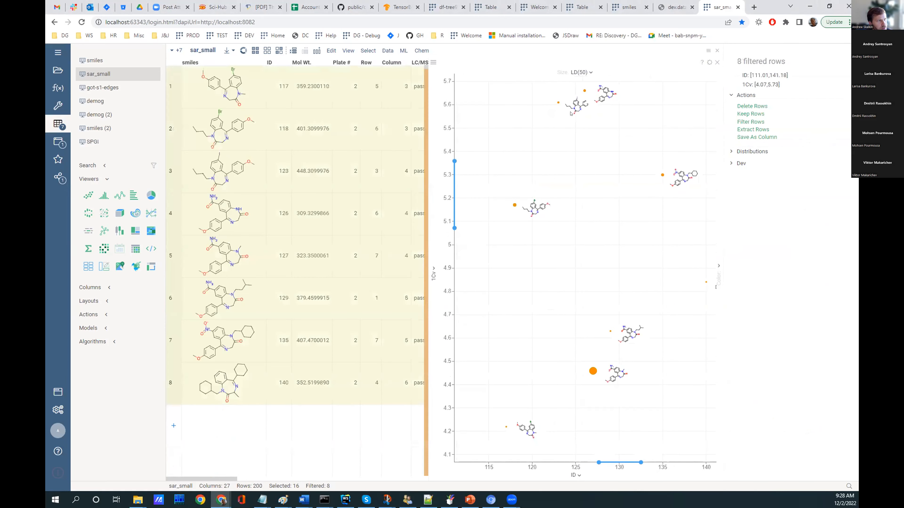
{"action": "left_click_drag", "start_coordinate": [589, 105], "coordinate": [590, 237]}
{"action": "scroll", "coordinate": [590, 235], "scroll_direction": "up", "scroll_amount": 4}
Reset the scatter plot's view and switch to the User Meeting 14 agenda slide in PowerPoint
{"action": "double_click", "coordinate": [588, 274]}
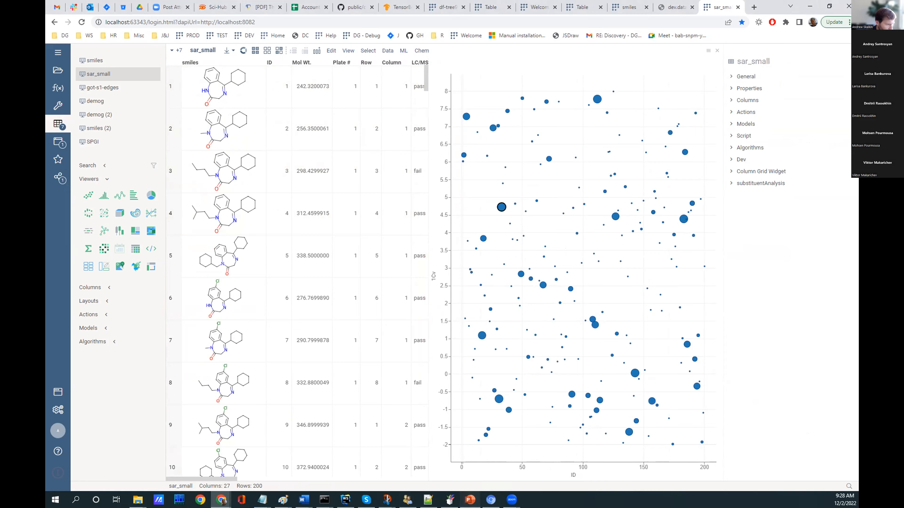
{"action": "left_click", "coordinate": [470, 499]}
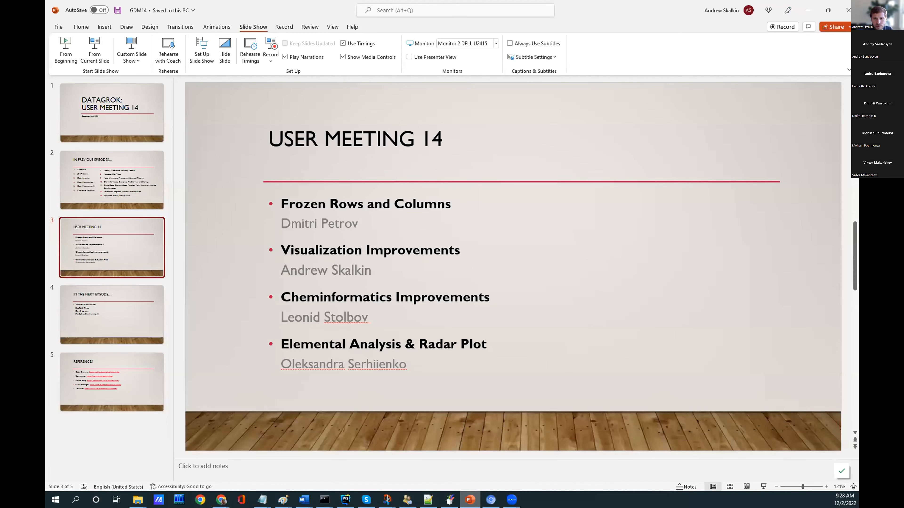
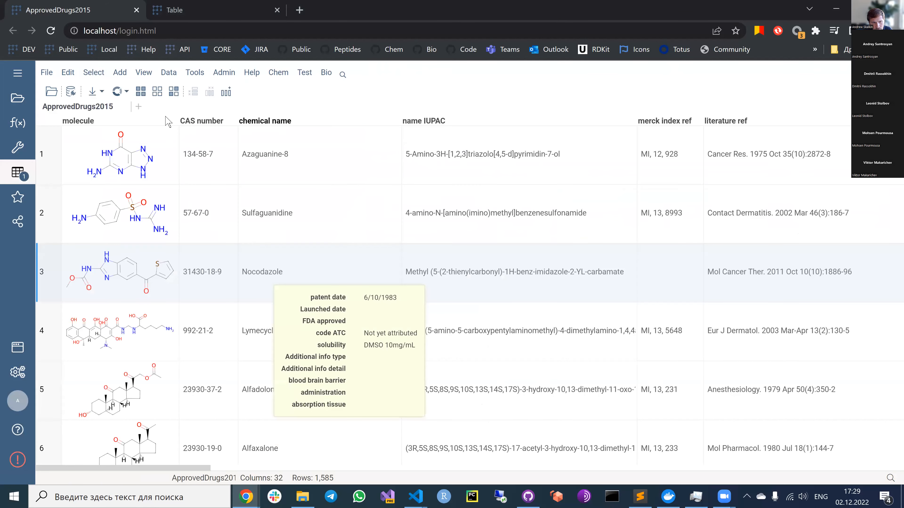
Widen the molecule column of the ApprovedDrugs2015 table and render its cells as text
{"action": "left_click_drag", "start_coordinate": [180, 118], "coordinate": [211, 119]}
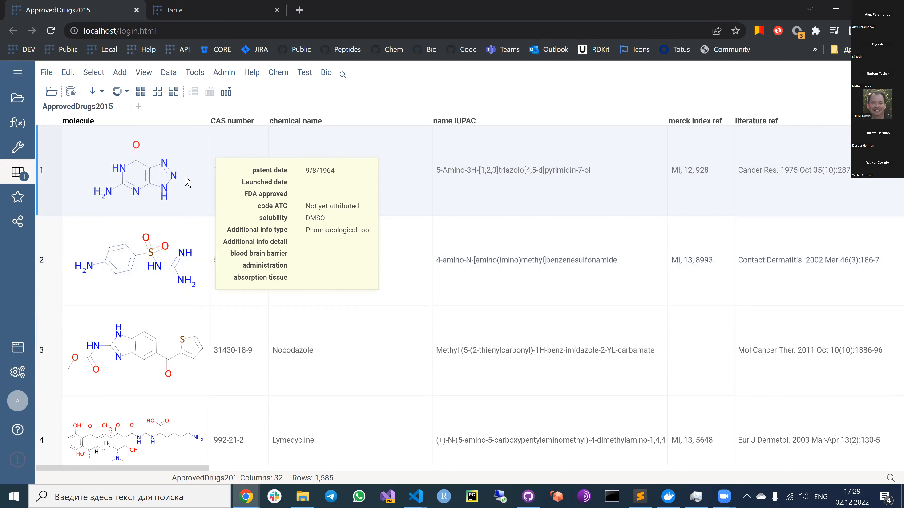
{"action": "right_click", "coordinate": [113, 123]}
{"action": "mouse_move", "coordinate": [162, 174]}
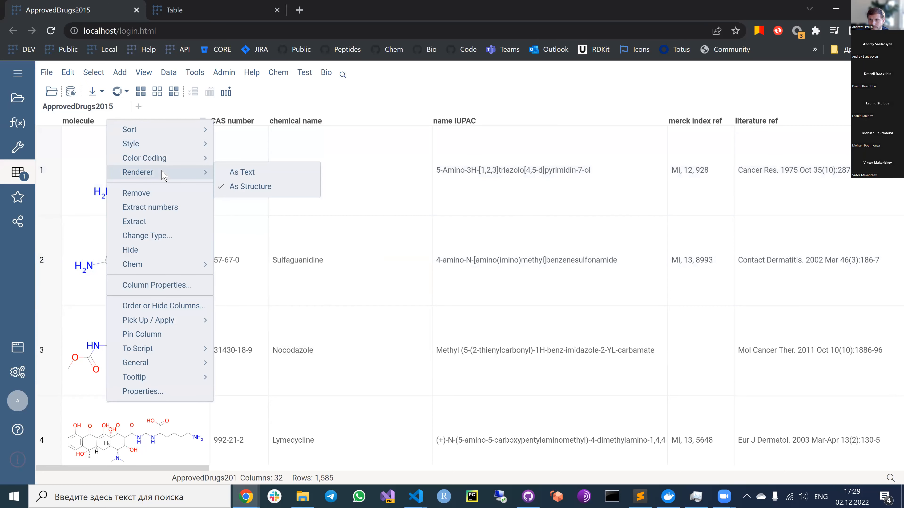
{"action": "left_click", "coordinate": [242, 172]}
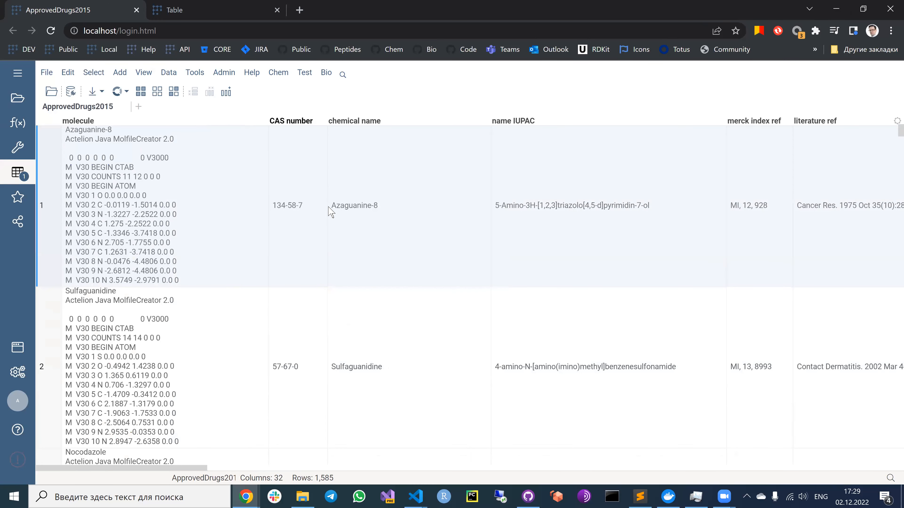
Edit the first row's molecule in the sketcher by adding a single bond to the lower ring nitrogen, and accept the change
{"action": "mouse_move", "coordinate": [344, 221]}
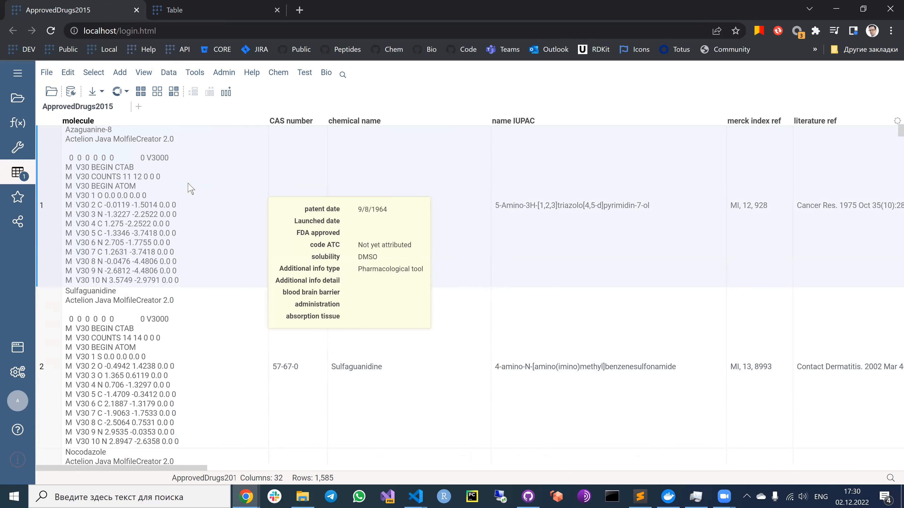
{"action": "double_click", "coordinate": [181, 206]}
{"action": "mouse_move", "coordinate": [317, 172]}
{"action": "left_mouse_down"}
{"action": "mouse_move", "coordinate": [414, 87]}
{"action": "mouse_move", "coordinate": [423, 96]}
{"action": "left_mouse_up"}
{"action": "left_click", "coordinate": [298, 198]}
{"action": "left_click_drag", "start_coordinate": [480, 253], "coordinate": [482, 274]}
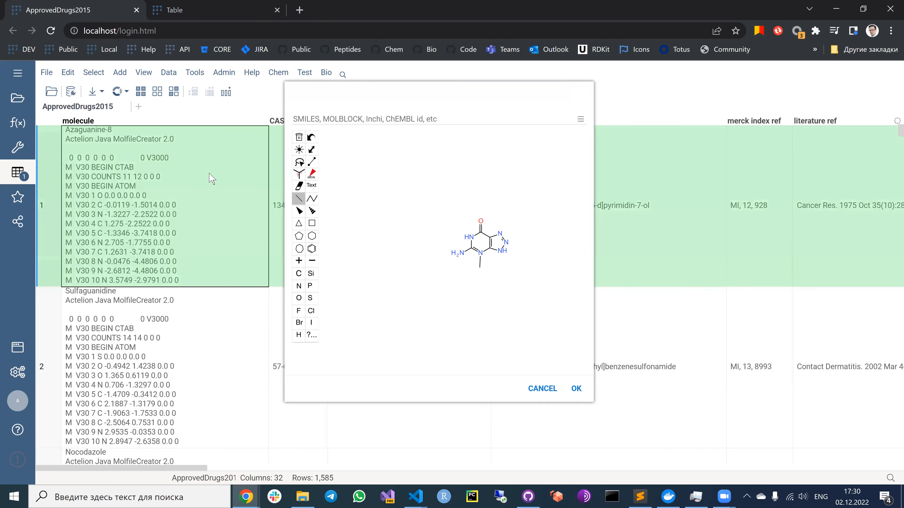
{"action": "mouse_move", "coordinate": [174, 173]}
{"action": "left_click", "coordinate": [576, 389]}
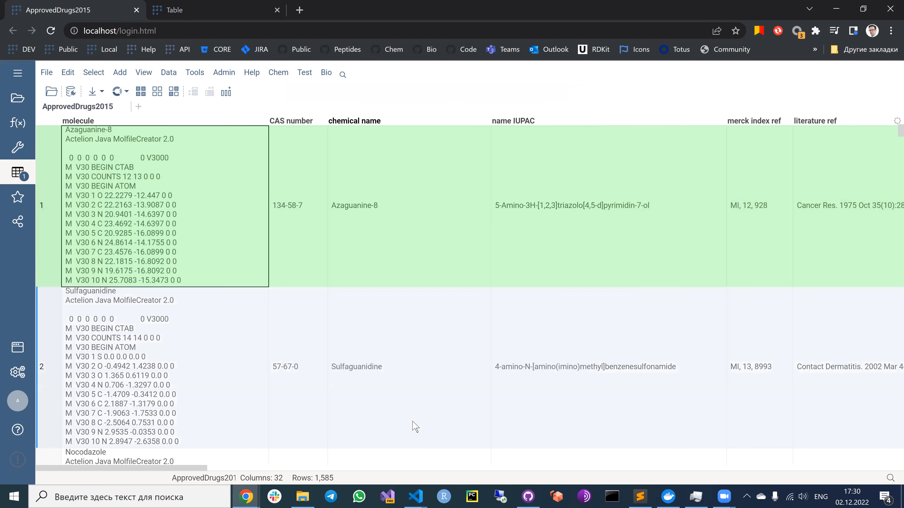
Render the molecule column as structures again and examine the edited molecule in row 1
{"action": "mouse_move", "coordinate": [175, 223]}
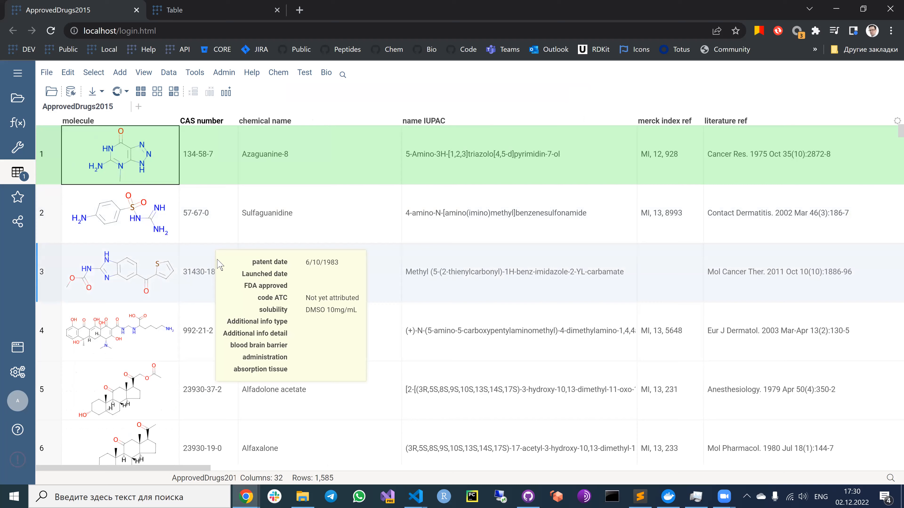
{"action": "mouse_move", "coordinate": [167, 167]}
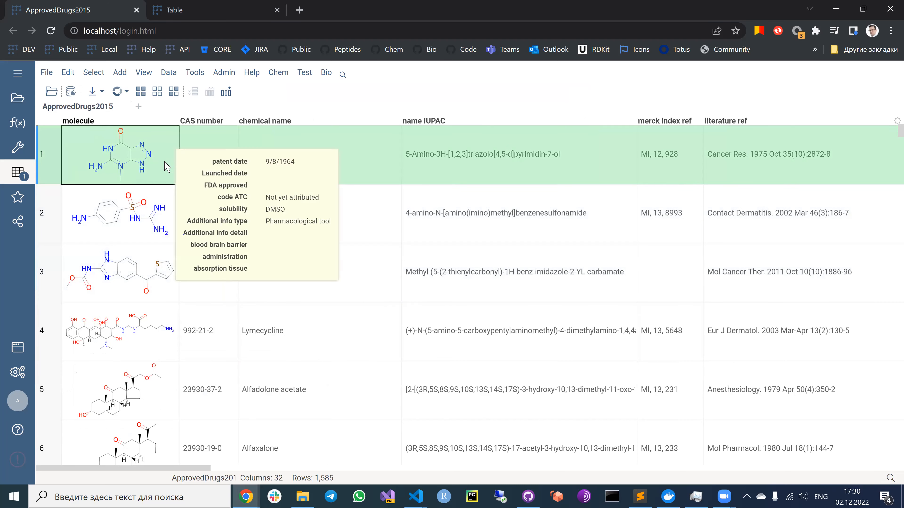
{"action": "mouse_move", "coordinate": [157, 197]}
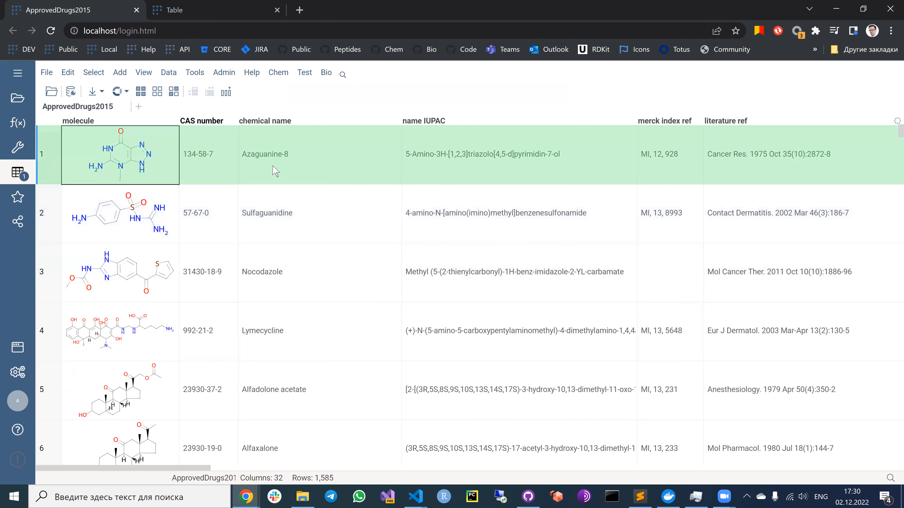
{"action": "mouse_move", "coordinate": [293, 158]}
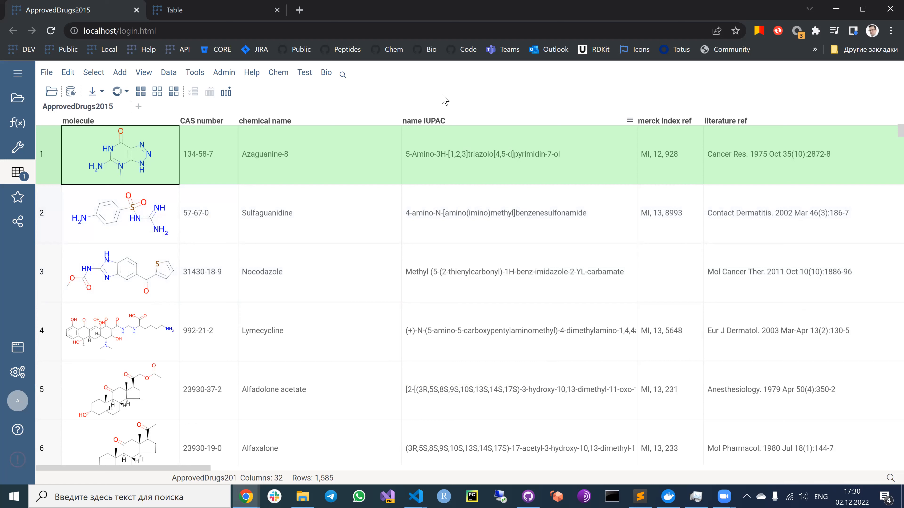
Load smiles2.smi and smiles1.smi from the samples folder into Datagrok as tables
{"action": "key", "text": "alt+Tab"}
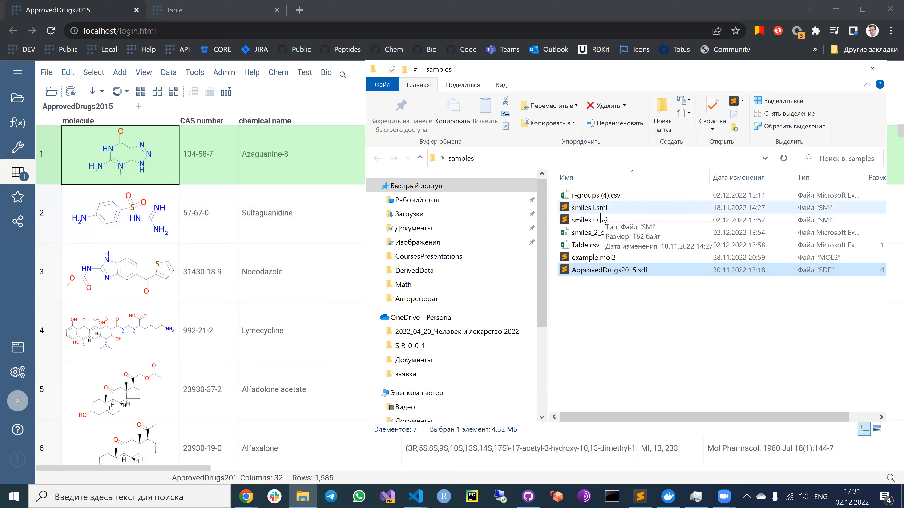
{"action": "left_click_drag", "start_coordinate": [591, 222], "coordinate": [213, 263]}
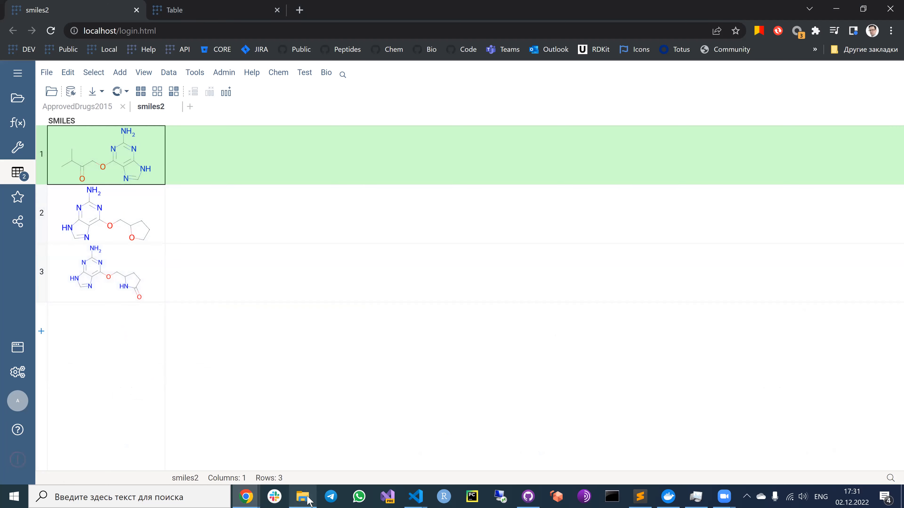
{"action": "left_click", "coordinate": [303, 497]}
{"action": "left_click_drag", "start_coordinate": [595, 209], "coordinate": [251, 269]}
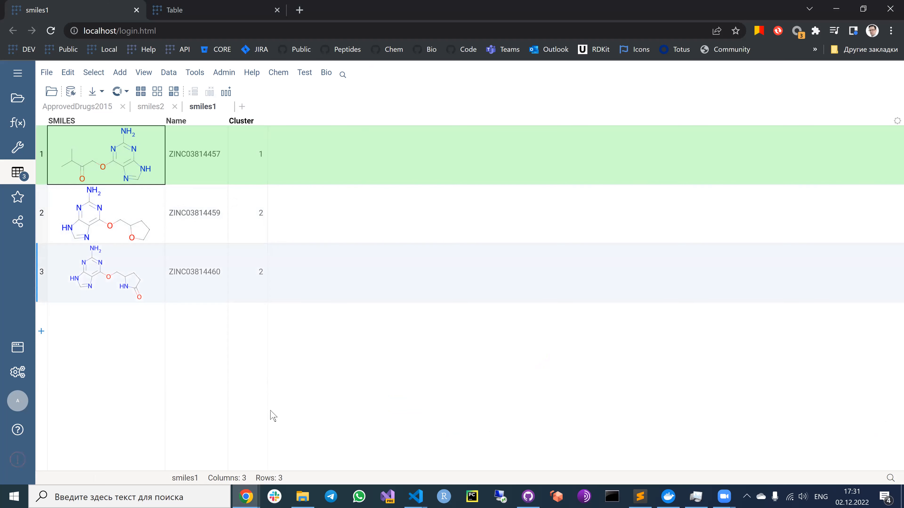
Load Table.csv from the samples folder into Datagrok and look over its protein structure rows
{"action": "left_click", "coordinate": [303, 496]}
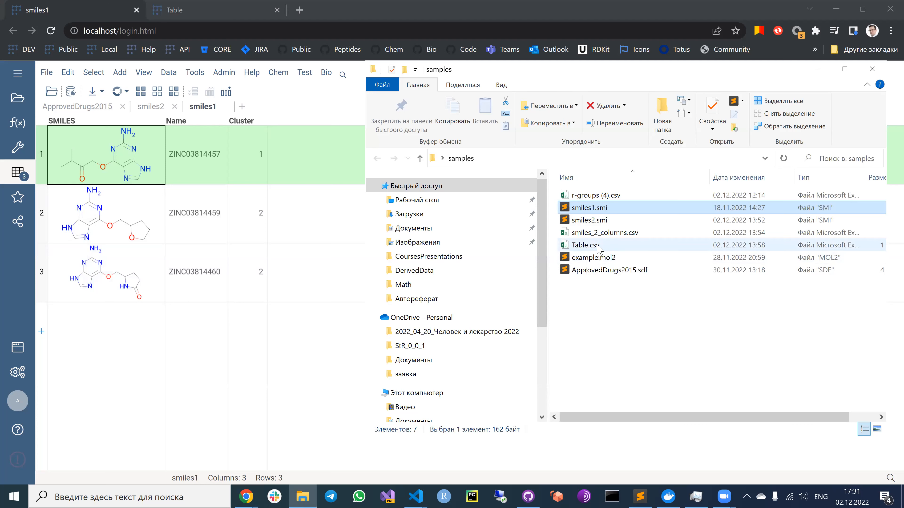
{"action": "left_click_drag", "start_coordinate": [585, 247], "coordinate": [252, 255]}
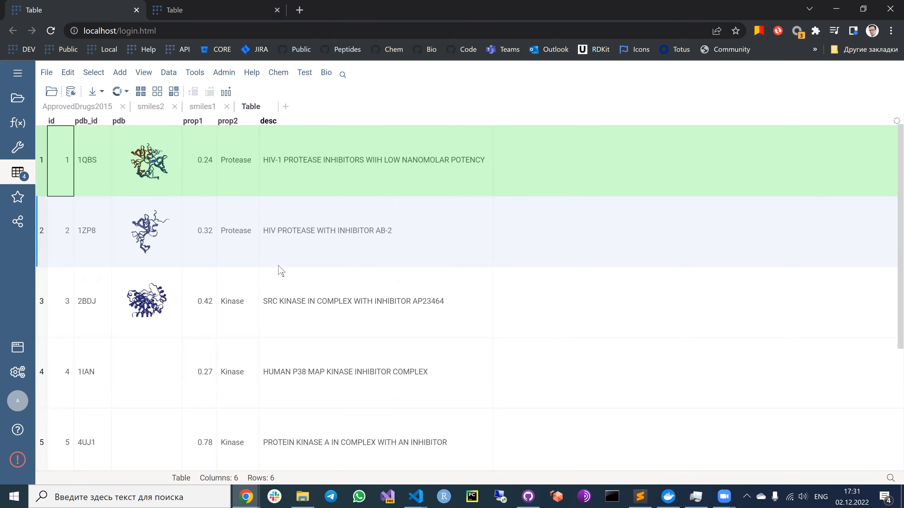
{"action": "scroll", "coordinate": [245, 263], "scroll_direction": "down", "scroll_amount": 2}
{"action": "scroll", "coordinate": [242, 262], "scroll_direction": "up", "scroll_amount": 2}
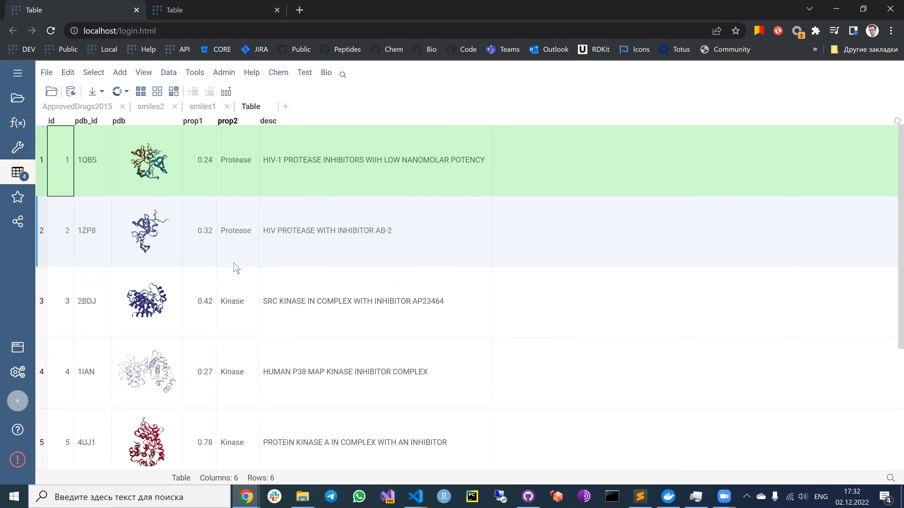
Widen the pdb column and increase the row height to enlarge the protein structure previews, and look through all rows
{"action": "left_click_drag", "start_coordinate": [182, 139], "coordinate": [264, 138]}
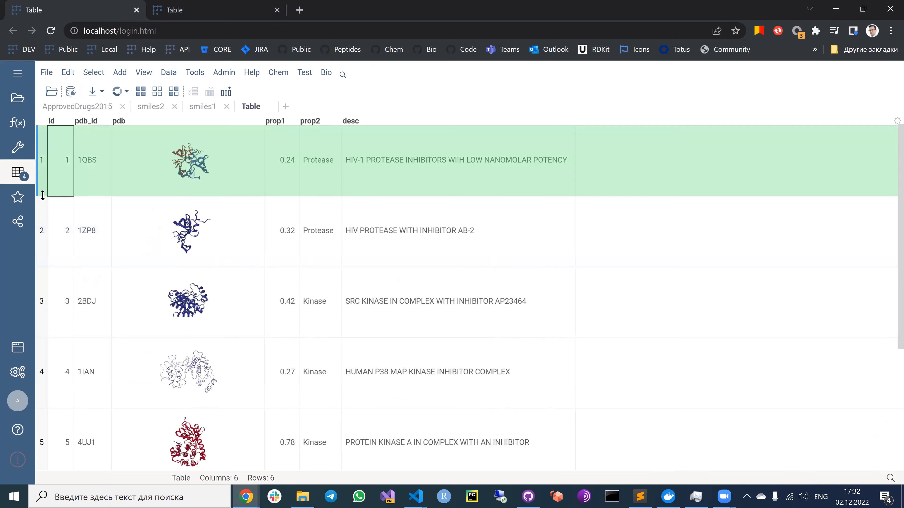
{"action": "left_click_drag", "start_coordinate": [45, 197], "coordinate": [73, 253]}
{"action": "scroll", "coordinate": [289, 234], "scroll_direction": "down", "scroll_amount": 4}
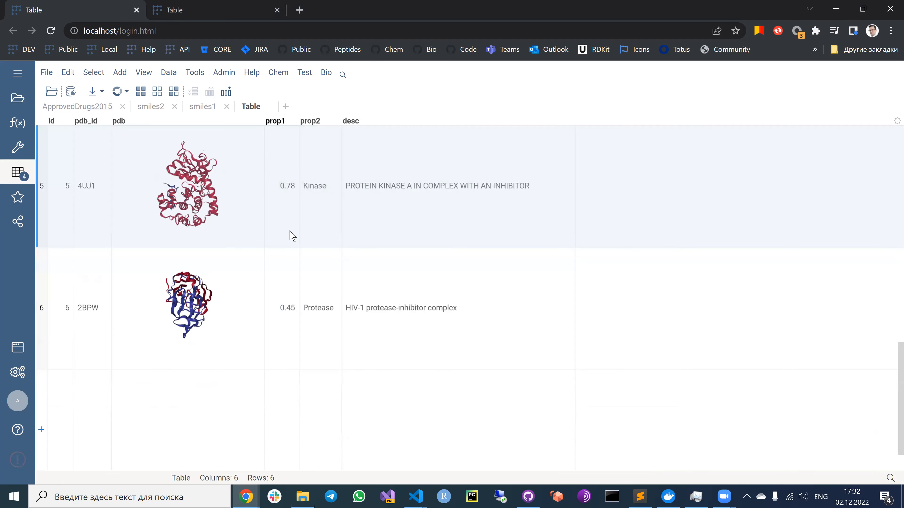
{"action": "scroll", "coordinate": [312, 249], "scroll_direction": "up", "scroll_amount": 1}
{"action": "scroll", "coordinate": [315, 258], "scroll_direction": "up", "scroll_amount": 3}
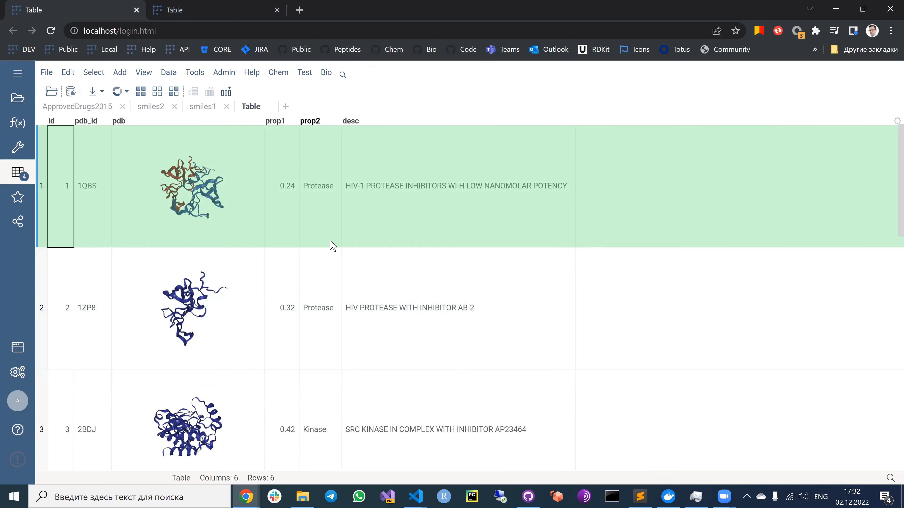
Open the 1QBS protein structure in the 3D viewer and examine the ligand and chains from several angles
{"action": "double_click", "coordinate": [182, 186]}
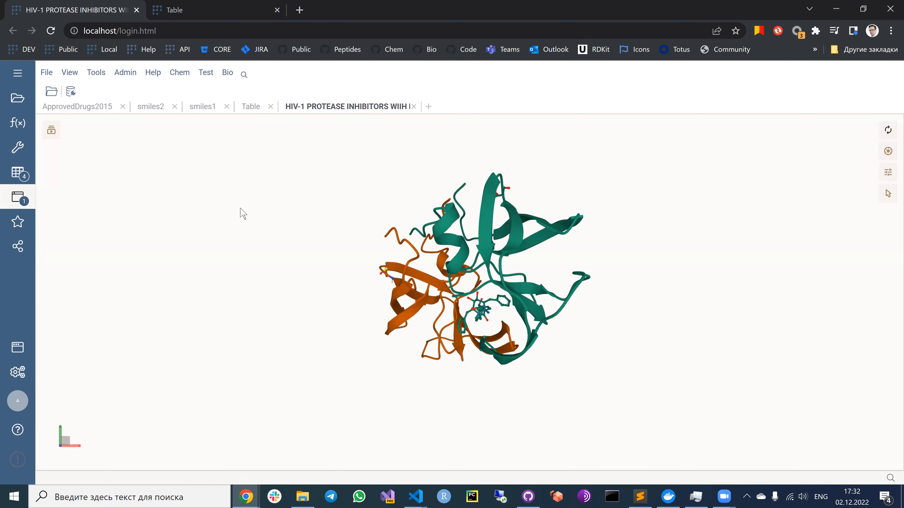
{"action": "left_click_drag", "start_coordinate": [523, 288], "coordinate": [484, 285]}
{"action": "scroll", "coordinate": [492, 284], "scroll_direction": "up", "scroll_amount": 5}
{"action": "scroll", "coordinate": [484, 245], "scroll_direction": "down", "scroll_amount": 5}
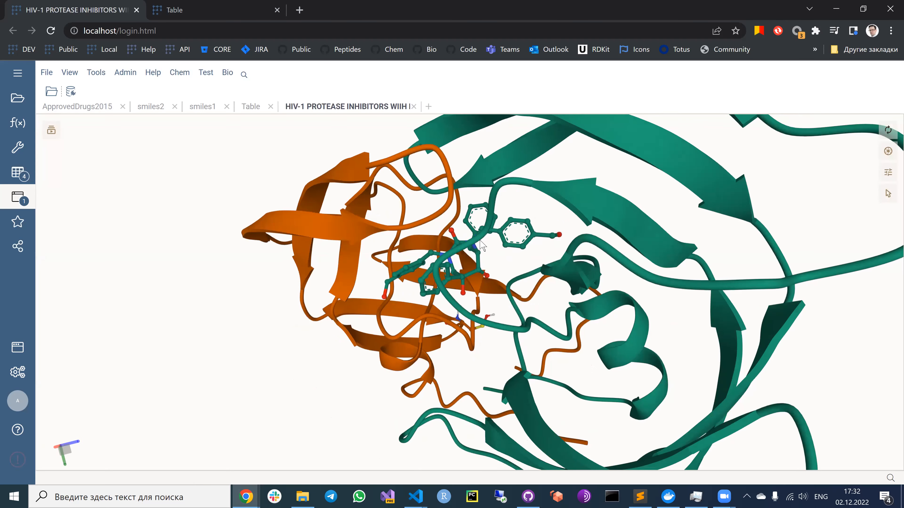
{"action": "left_click_drag", "start_coordinate": [536, 259], "coordinate": [497, 249]}
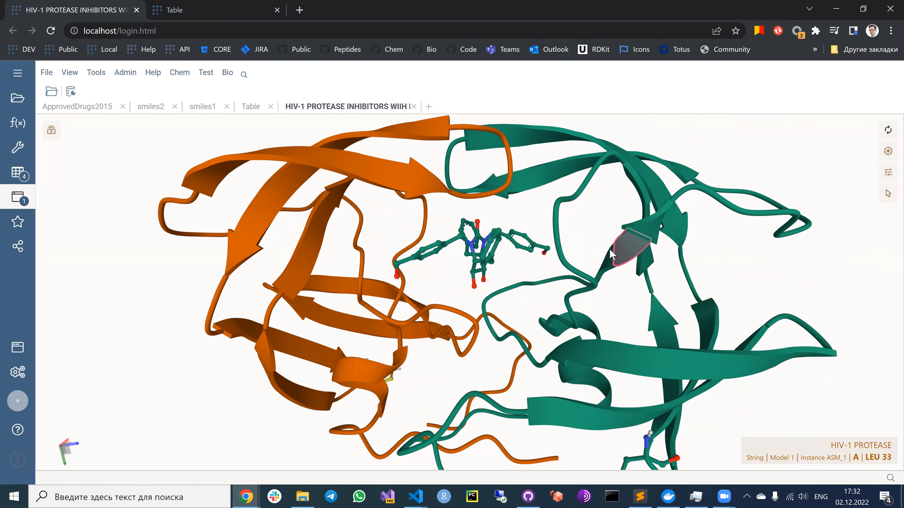
{"action": "left_click_drag", "start_coordinate": [614, 215], "coordinate": [503, 367]}
{"action": "left_click_drag", "start_coordinate": [499, 352], "coordinate": [488, 345]}
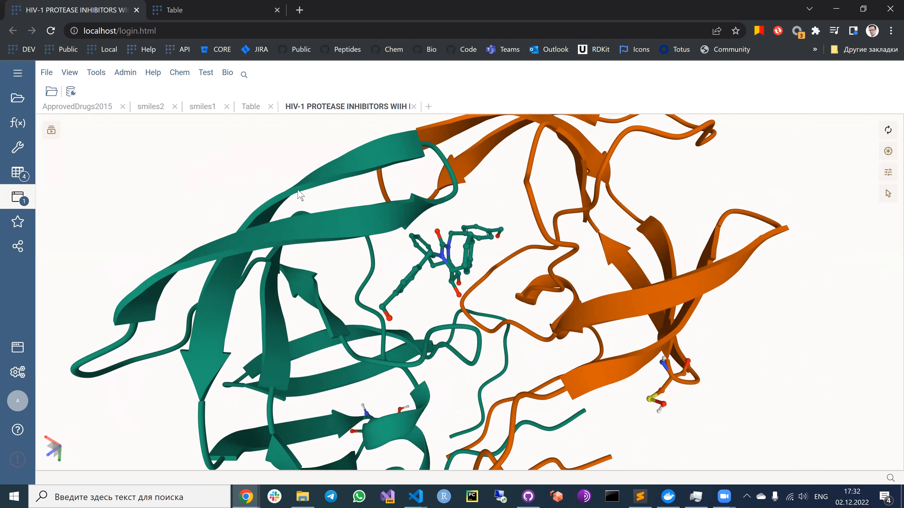
Look at the smiles1 table, the App Data files and the 3D protein view, and return to the protein table
{"action": "left_click", "coordinate": [205, 108]}
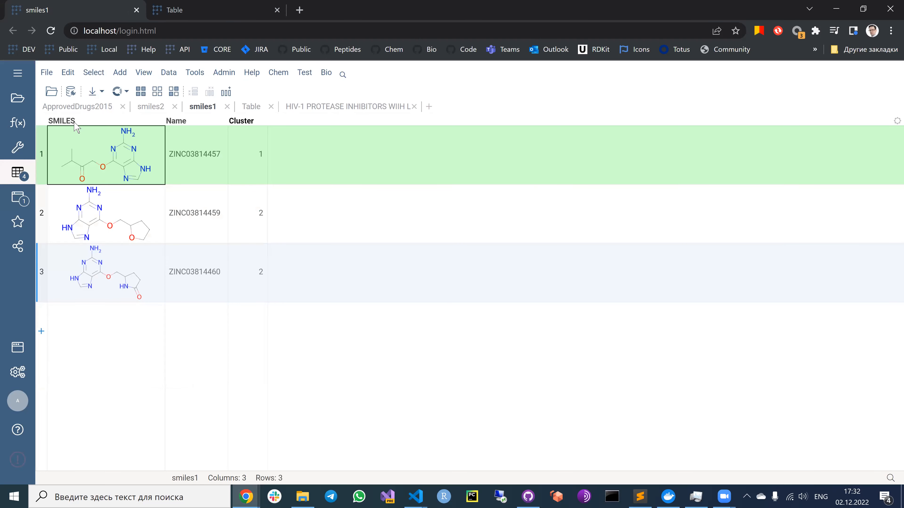
{"action": "left_click", "coordinate": [17, 98]}
{"action": "left_click", "coordinate": [62, 93]}
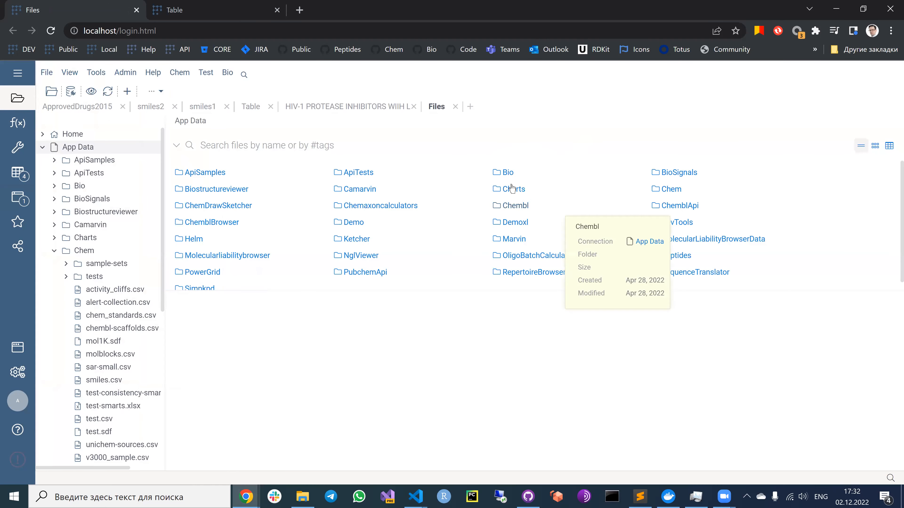
{"action": "left_click", "coordinate": [325, 108]}
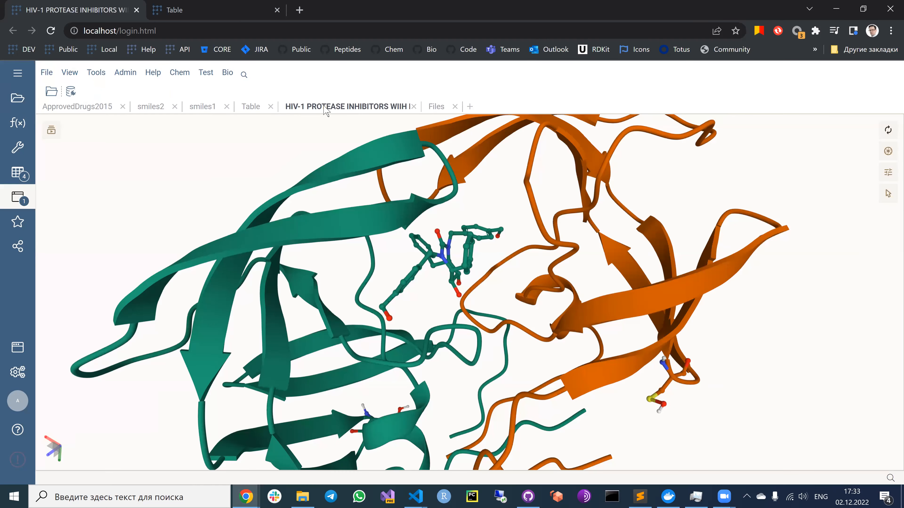
{"action": "left_click", "coordinate": [251, 108]}
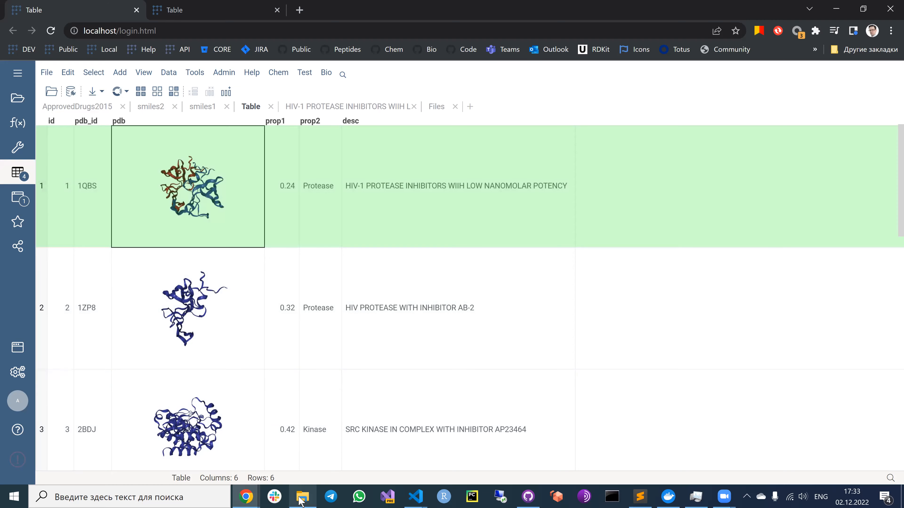
Widen the pdb column and increase the row height to enlarge the structure previews in the protein table
{"action": "left_click", "coordinate": [302, 497]}
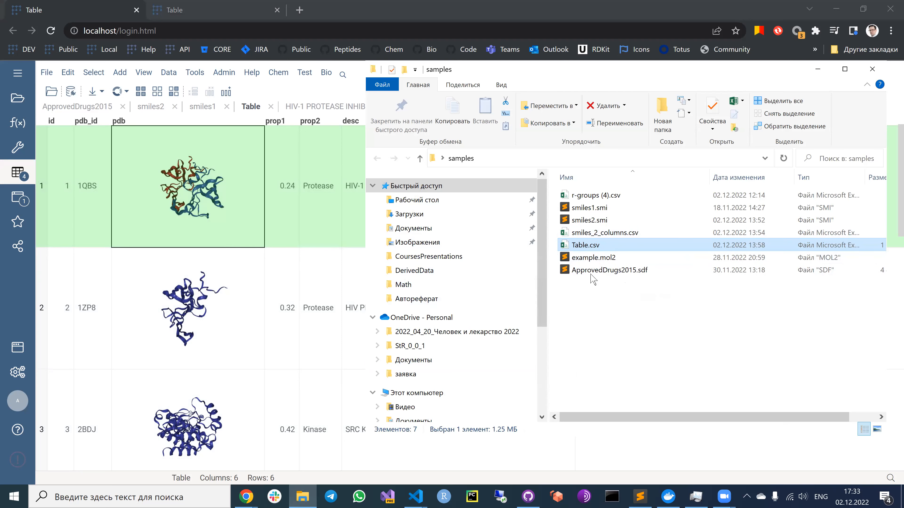
{"action": "left_click", "coordinate": [822, 73]}
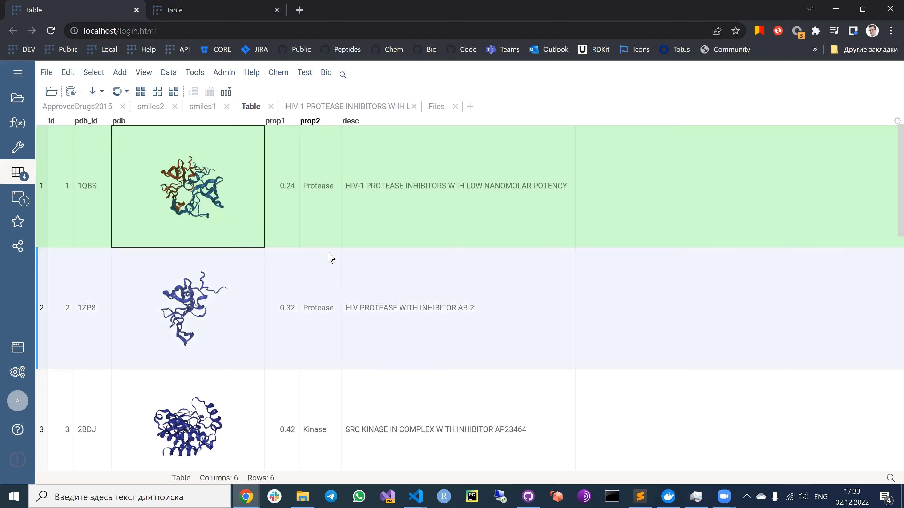
{"action": "left_click_drag", "start_coordinate": [264, 121], "coordinate": [289, 121]}
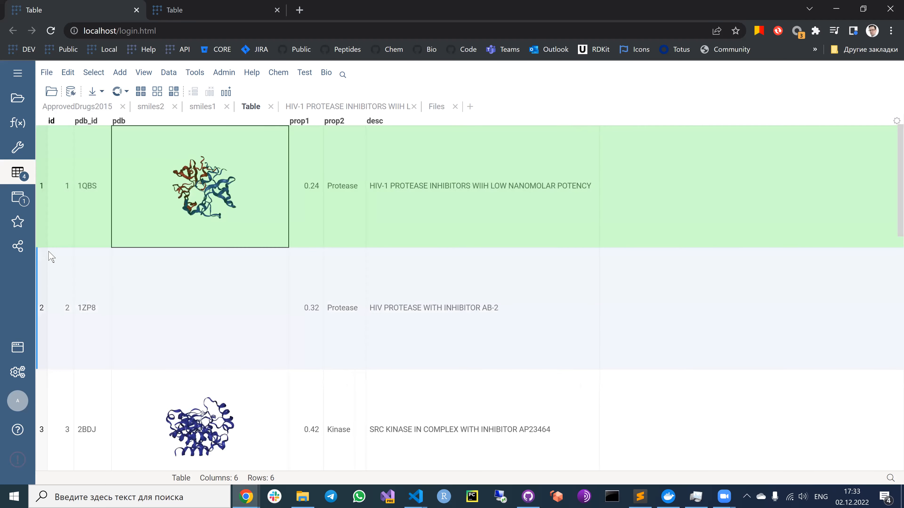
{"action": "left_click_drag", "start_coordinate": [40, 247], "coordinate": [41, 281]}
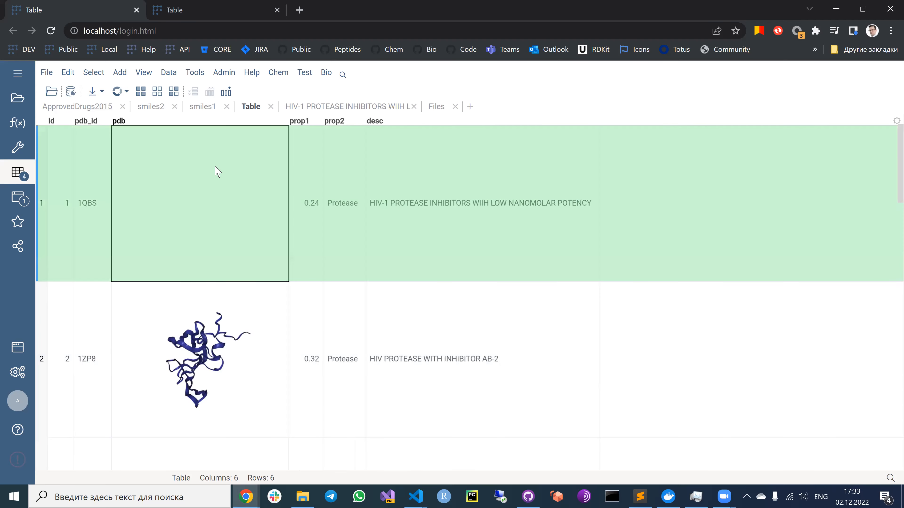
{"action": "right_click", "coordinate": [192, 123]}
{"action": "mouse_move", "coordinate": [277, 166]}
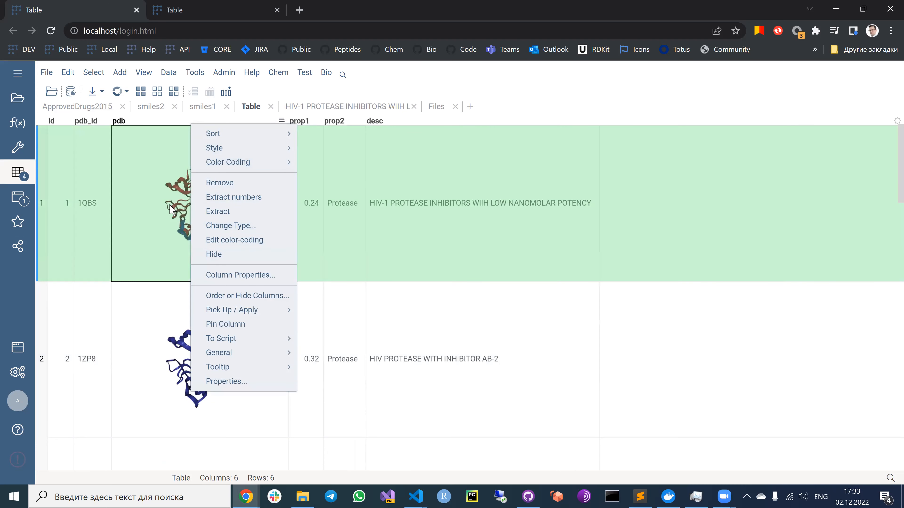
Open Table.csv from the samples folder in Sublime Text
{"action": "left_click", "coordinate": [305, 500]}
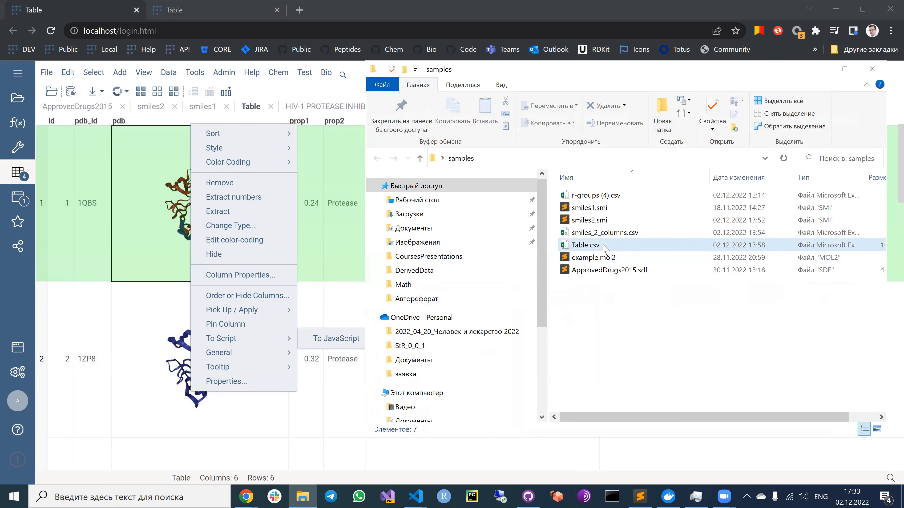
{"action": "right_click", "coordinate": [604, 248]}
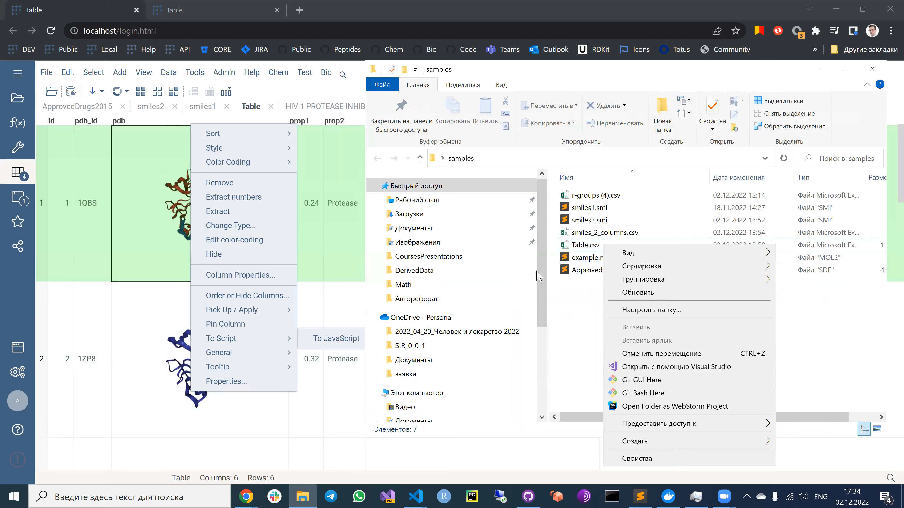
{"action": "left_click", "coordinate": [549, 275]}
{"action": "right_click", "coordinate": [588, 249]}
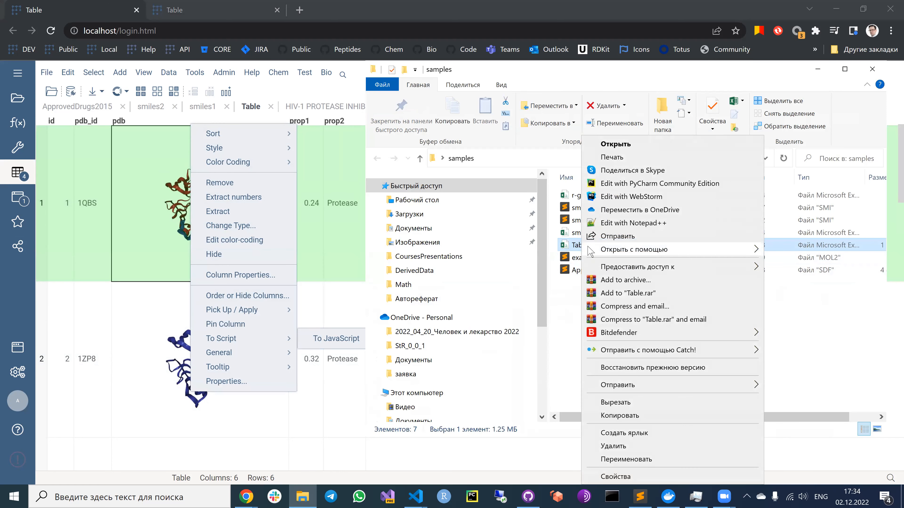
{"action": "mouse_move", "coordinate": [593, 253]}
{"action": "left_click", "coordinate": [469, 277]}
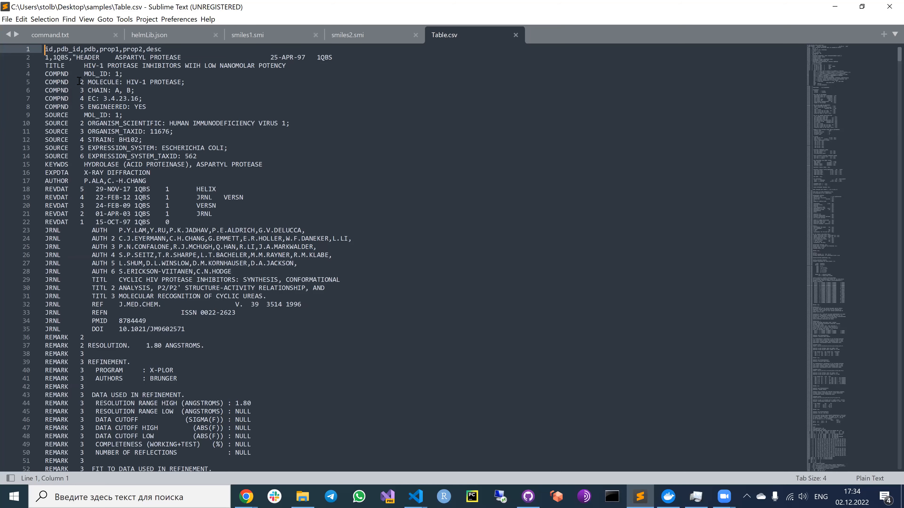
Select a block of the 1QBS structure text starting at its TITLE line, and examine how the record begins
{"action": "left_click_drag", "start_coordinate": [47, 66], "coordinate": [352, 264]}
{"action": "left_click_drag", "start_coordinate": [345, 327], "coordinate": [360, 395]}
{"action": "scroll", "coordinate": [363, 392], "scroll_direction": "up", "scroll_amount": 7}
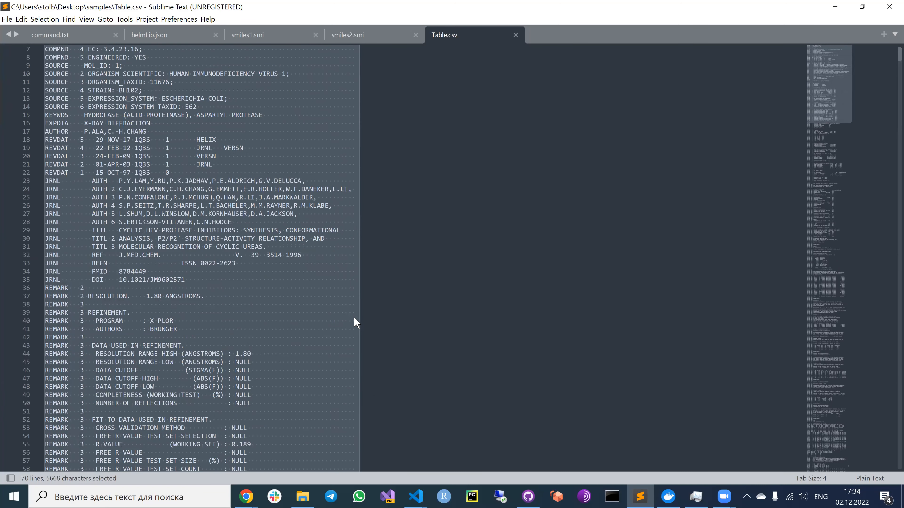
{"action": "scroll", "coordinate": [355, 323], "scroll_direction": "up", "scroll_amount": 2}
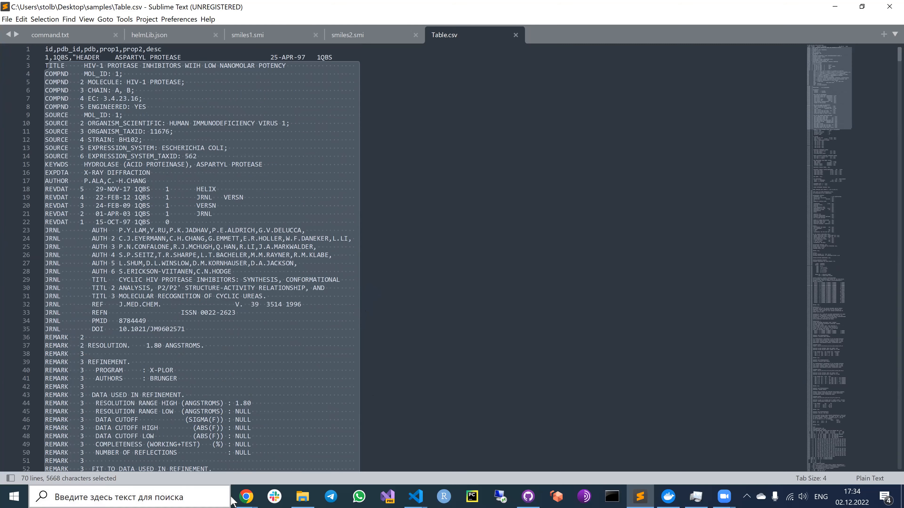
Switch back to the protein table in Chrome and look through all its structure rows
{"action": "left_click", "coordinate": [240, 498]}
{"action": "left_click", "coordinate": [298, 449]}
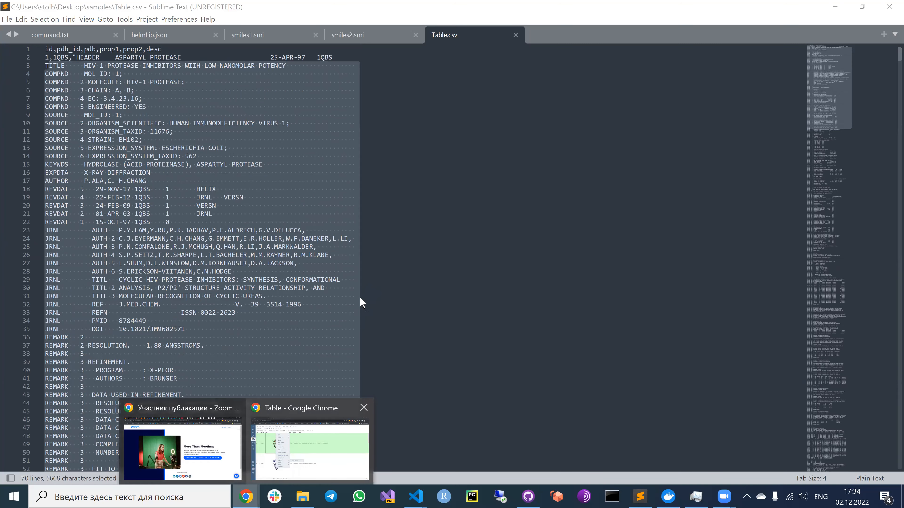
{"action": "left_click", "coordinate": [392, 307]}
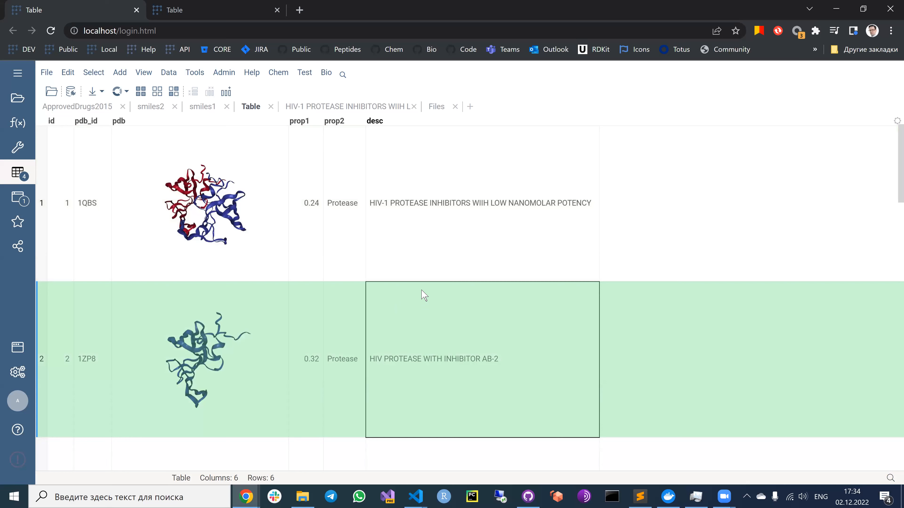
{"action": "scroll", "coordinate": [397, 301], "scroll_direction": "down", "scroll_amount": 2}
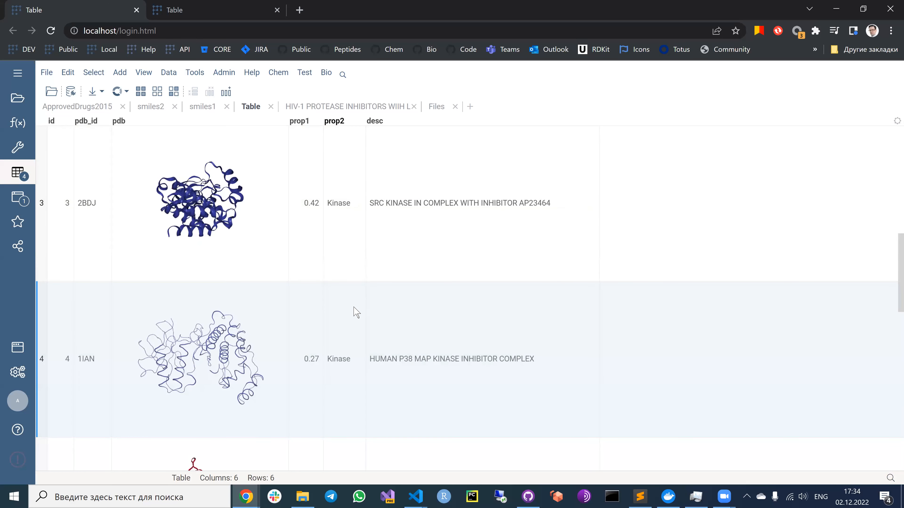
{"action": "scroll", "coordinate": [262, 337], "scroll_direction": "down", "scroll_amount": 2}
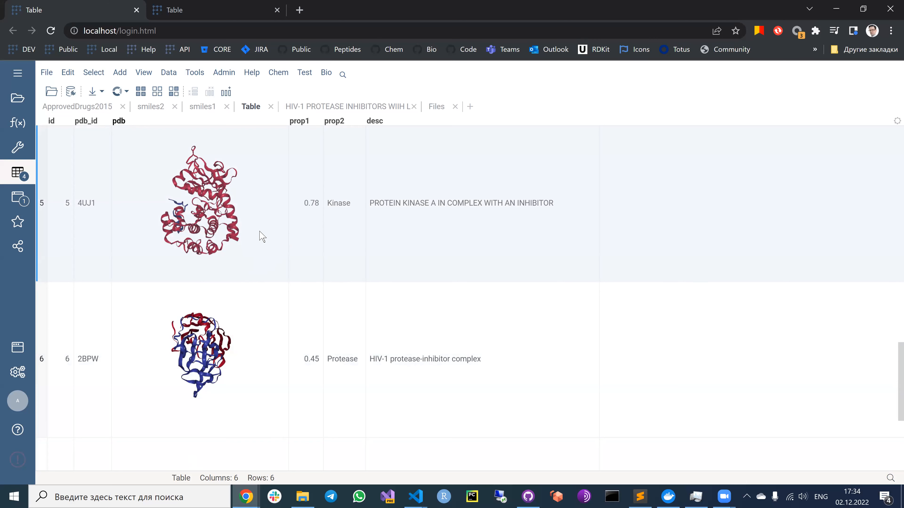
{"action": "scroll", "coordinate": [259, 243], "scroll_direction": "up", "scroll_amount": 4}
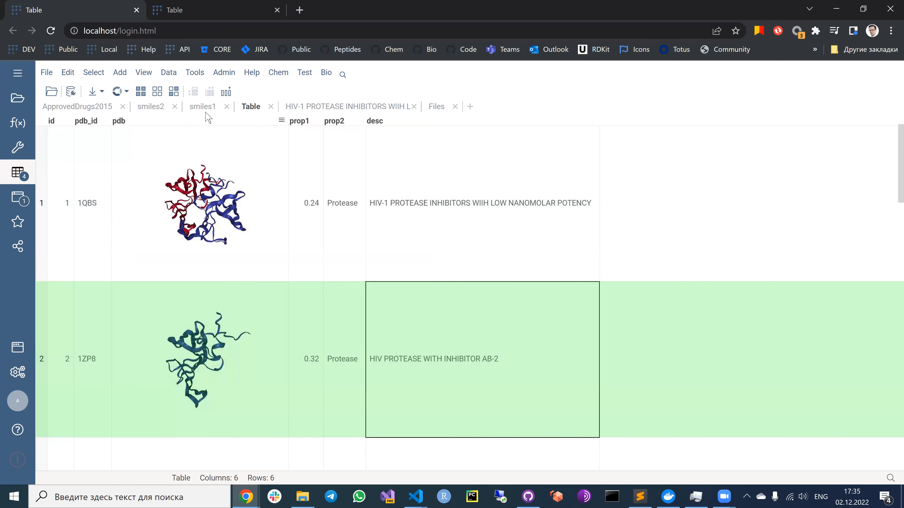
Open mol1K.sdf from the Chem folder of App Data as a table
{"action": "left_click", "coordinate": [17, 98]}
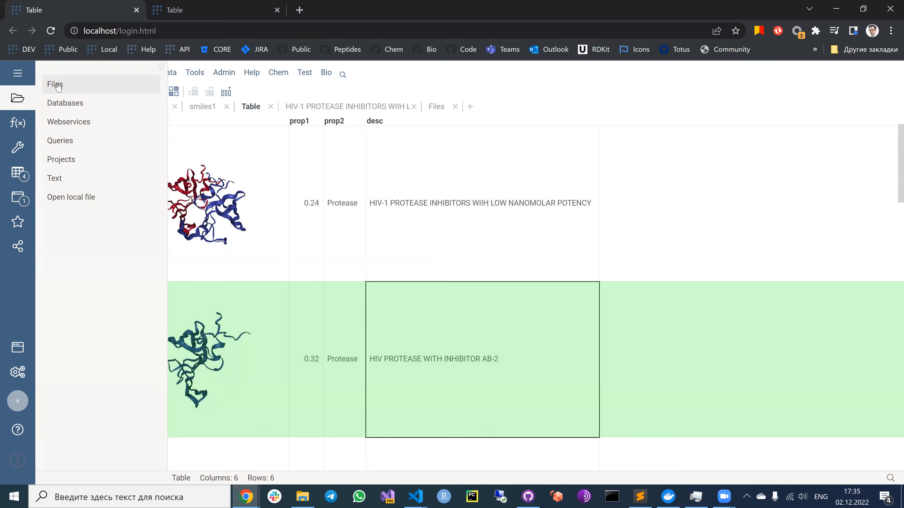
{"action": "left_click", "coordinate": [56, 85]}
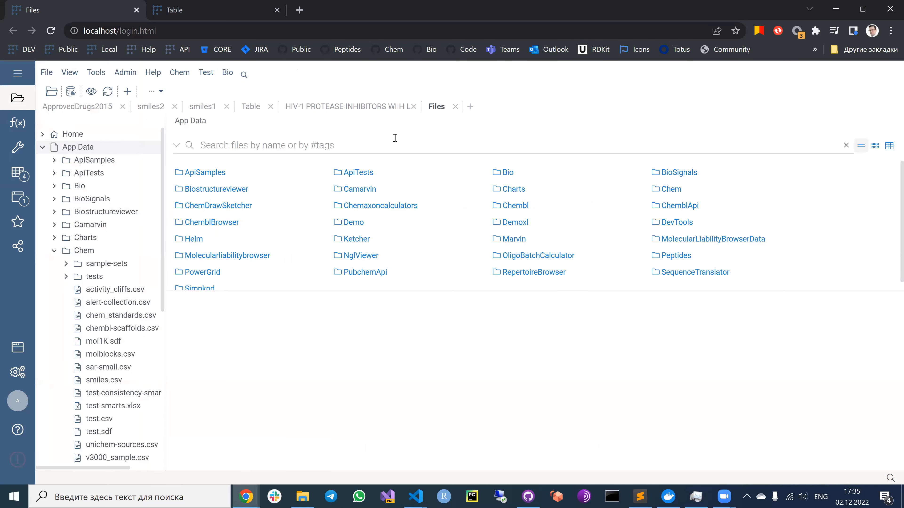
{"action": "left_click", "coordinate": [674, 195]}
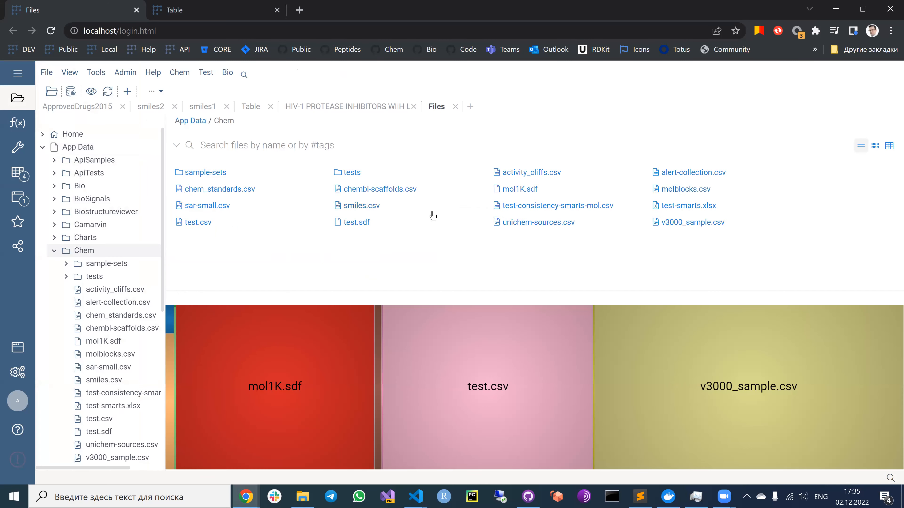
{"action": "left_click", "coordinate": [529, 194]}
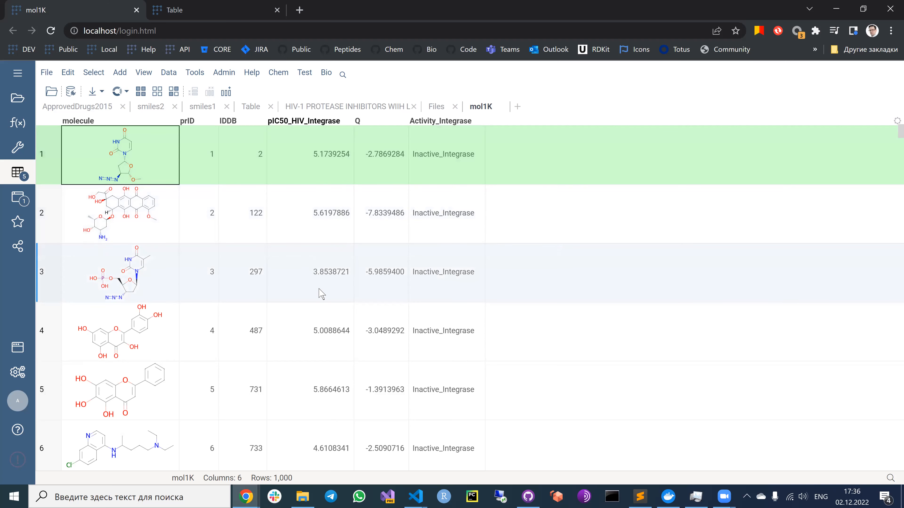
Open ApprovedDrugs2015.sdf from the samples folder in Sublime Text
{"action": "mouse_move", "coordinate": [308, 494]}
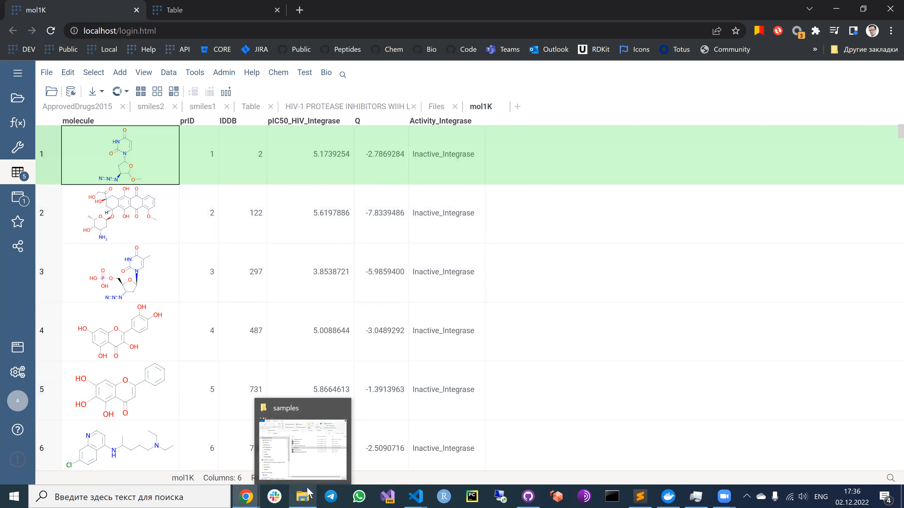
{"action": "left_click", "coordinate": [314, 475]}
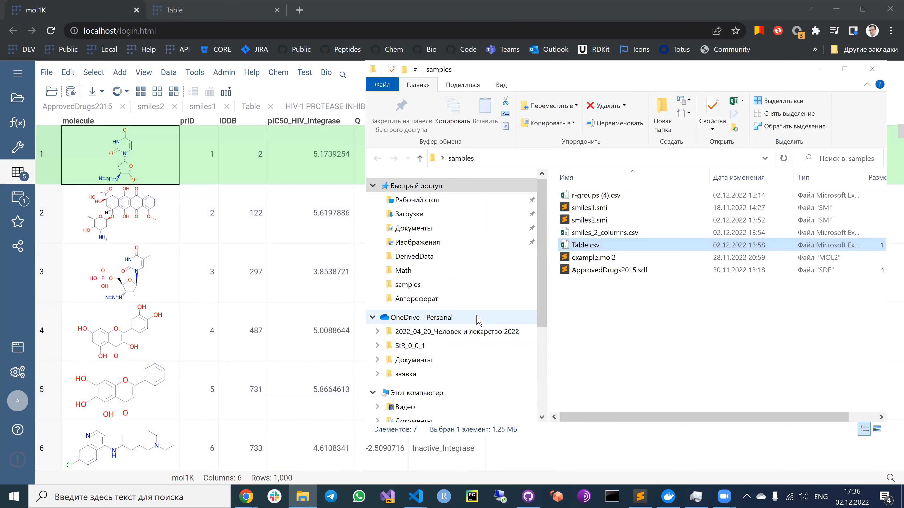
{"action": "left_click", "coordinate": [580, 271]}
{"action": "double_click", "coordinate": [580, 270]}
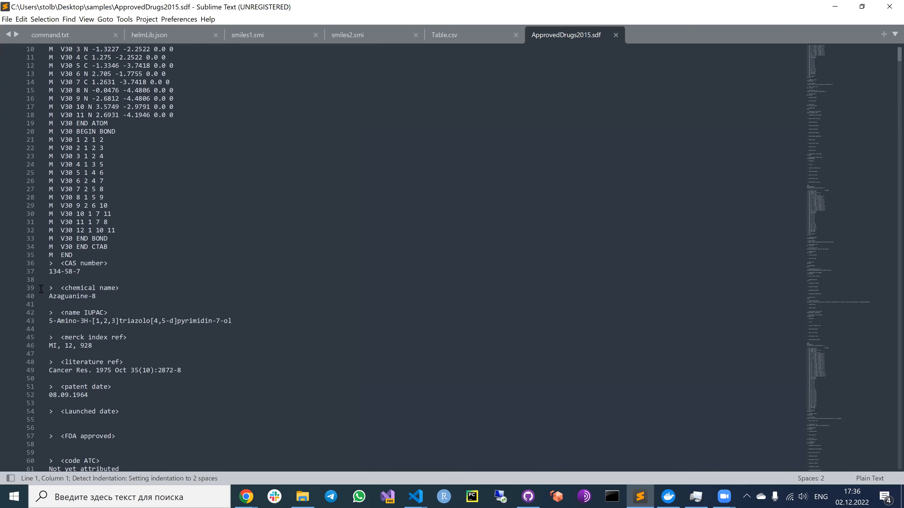
Delete the chemical name field and its Azaguanine-8 value from the first record, and save the file
{"action": "left_click_drag", "start_coordinate": [96, 296], "coordinate": [40, 289]}
{"action": "key", "text": "BackSpace"}
{"action": "key", "text": "BackSpace"}
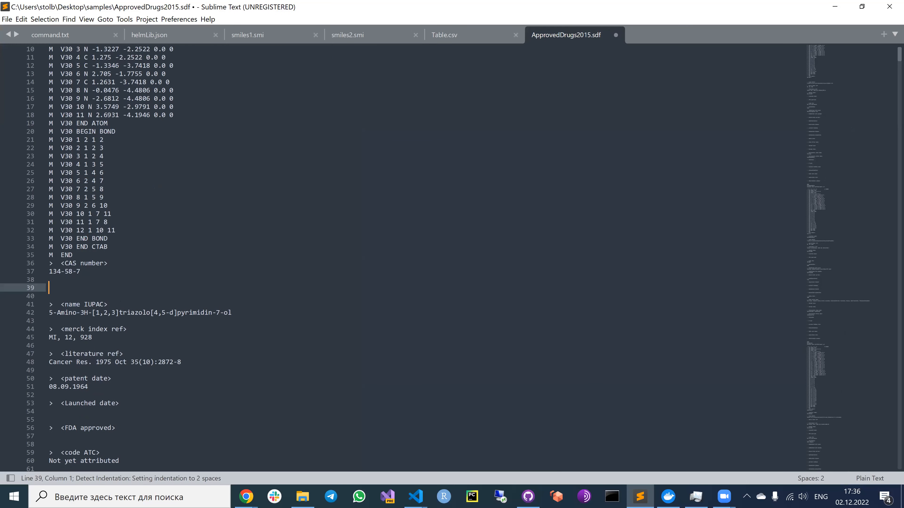
{"action": "key", "text": "ctrl+s"}
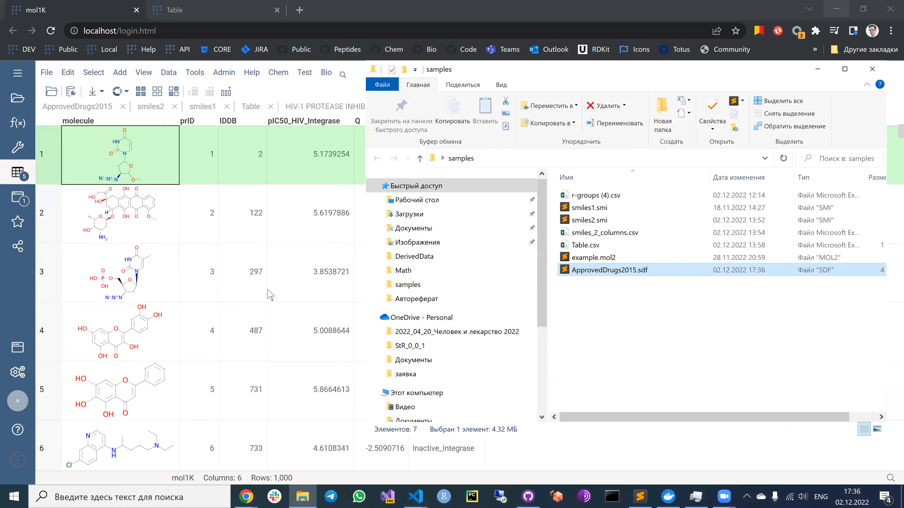
Load the edited ApprovedDrugs2015.sdf into Datagrok and look over the columns of the resulting table
{"action": "left_click_drag", "start_coordinate": [255, 288], "coordinate": [275, 292]}
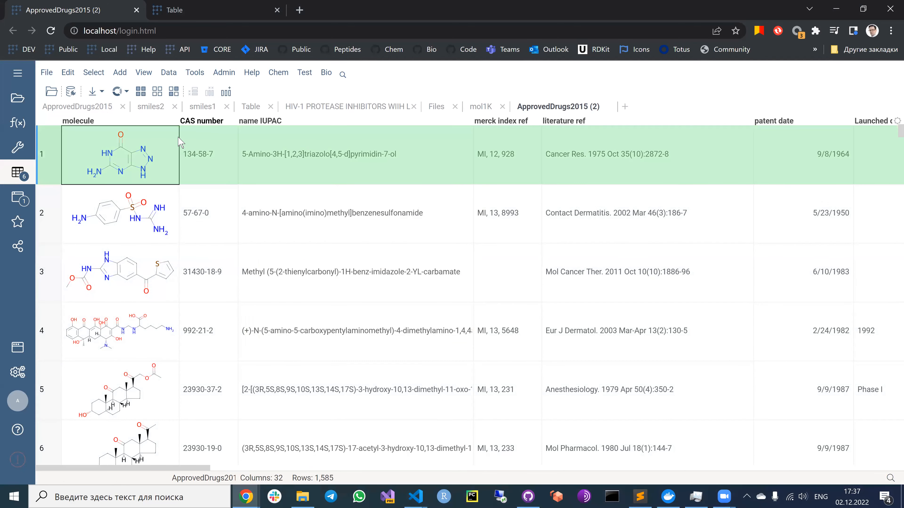
{"action": "left_click_drag", "start_coordinate": [171, 471], "coordinate": [145, 473]}
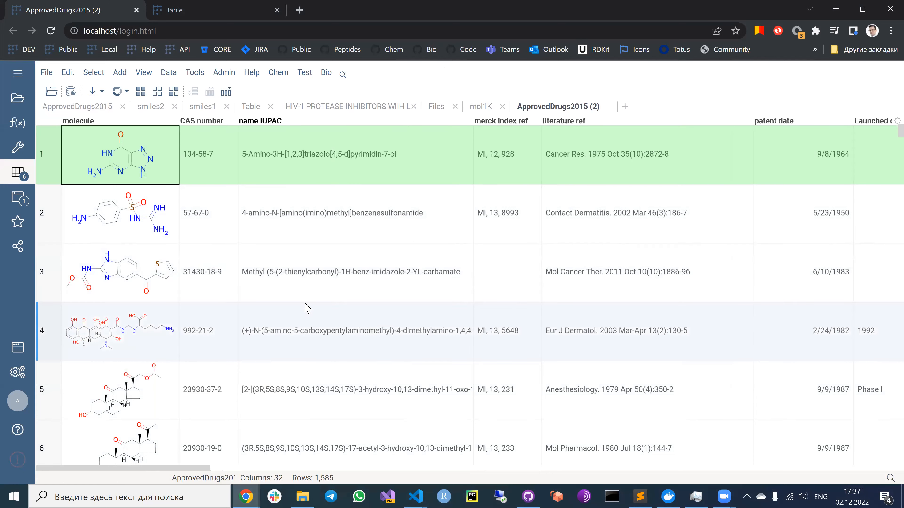
{"action": "mouse_move", "coordinate": [318, 297]}
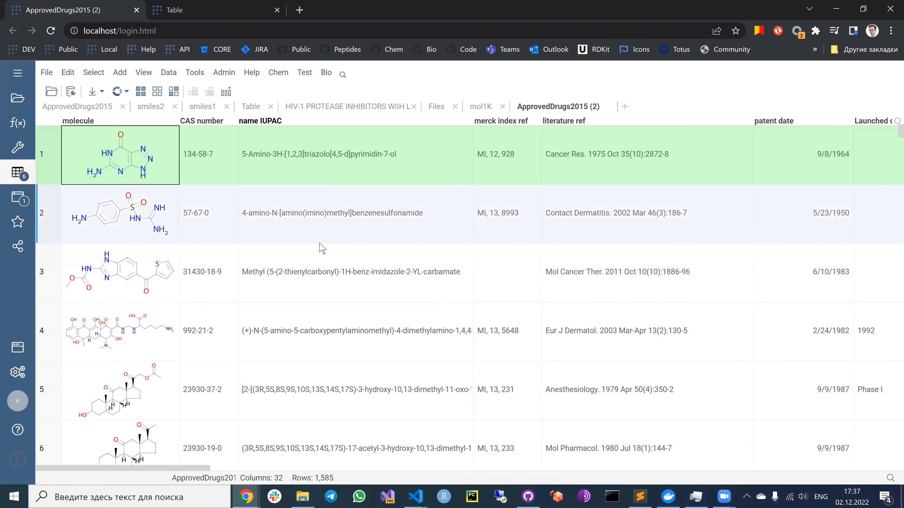
{"action": "mouse_move", "coordinate": [322, 248]}
{"action": "mouse_move", "coordinate": [258, 209]}
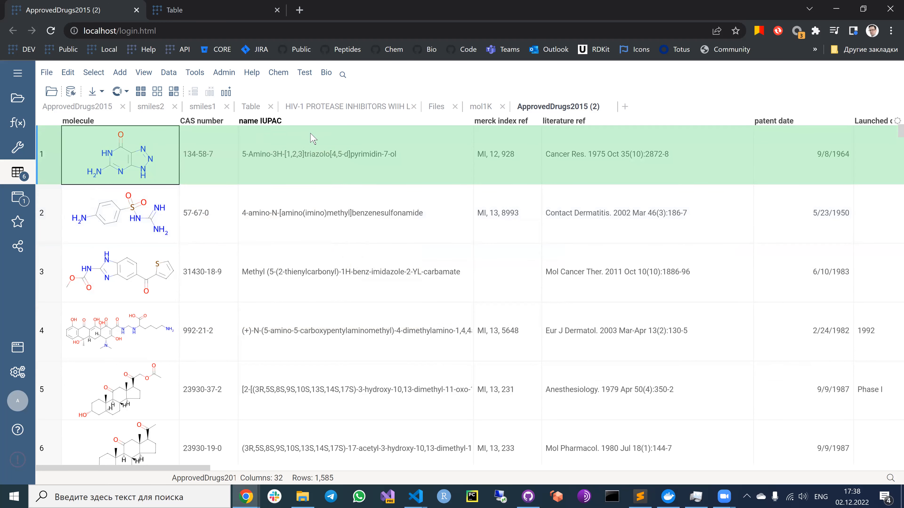
Open smiles.csv from the Chem folder, widen its canonical_smiles column and view that column's summary
{"action": "left_click", "coordinate": [434, 109]}
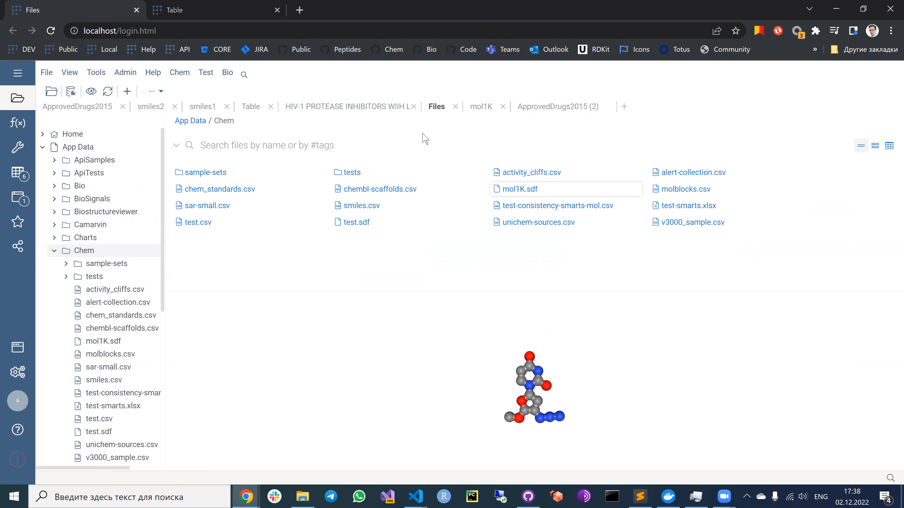
{"action": "double_click", "coordinate": [363, 207]}
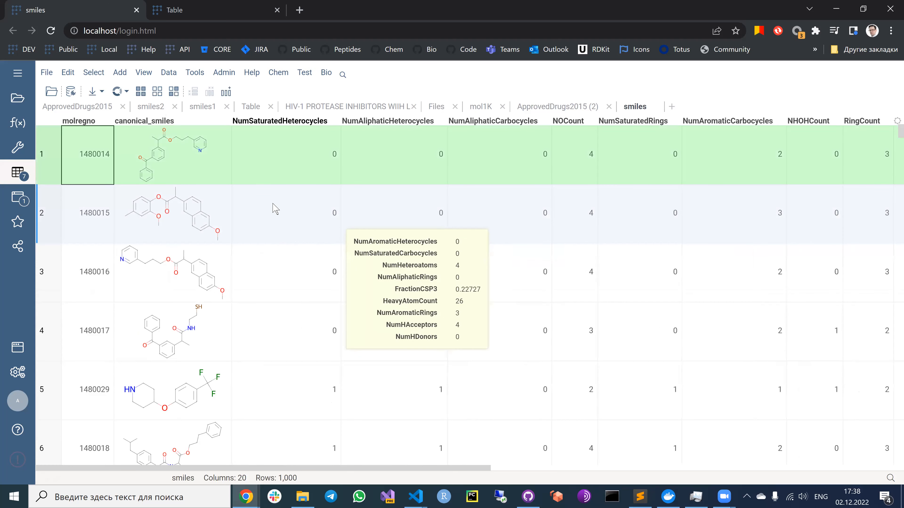
{"action": "left_click_drag", "start_coordinate": [232, 121], "coordinate": [260, 121]}
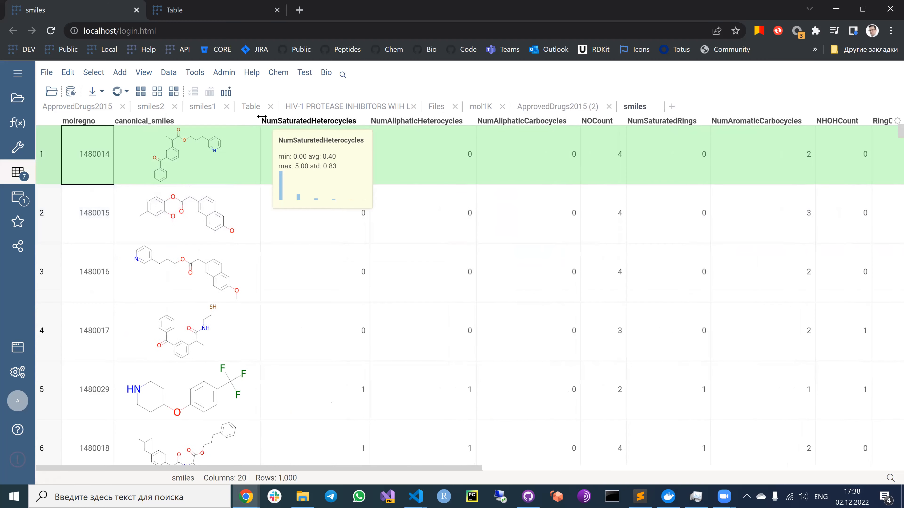
{"action": "mouse_move", "coordinate": [241, 146]}
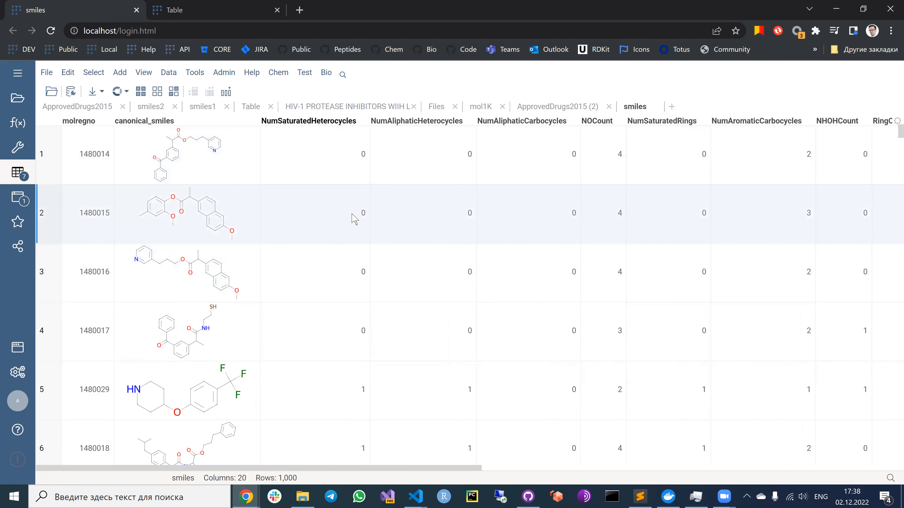
{"action": "mouse_move", "coordinate": [350, 218]}
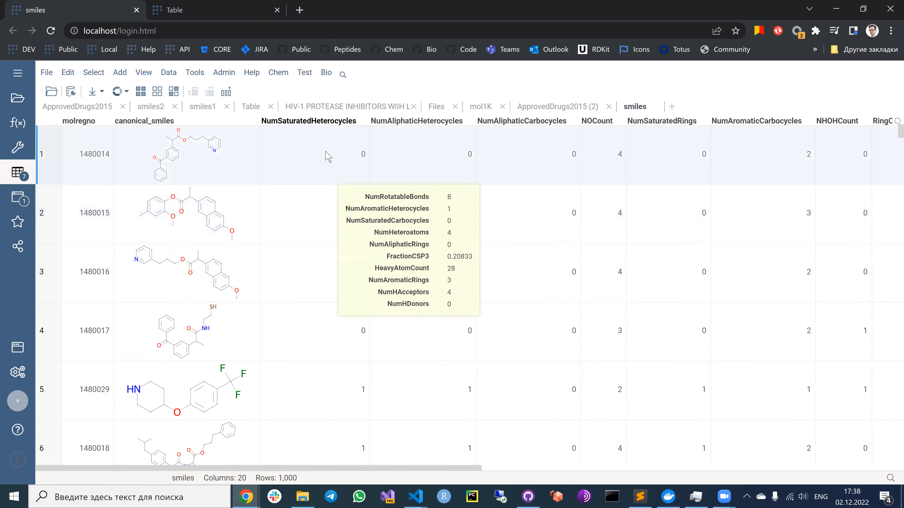
{"action": "mouse_move", "coordinate": [180, 124]}
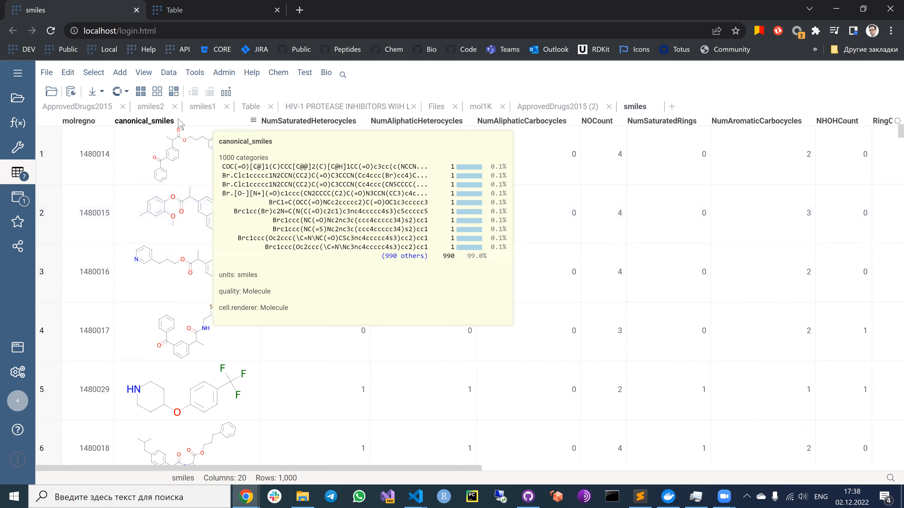
Open the Structural Alerts settings for the canonical_smiles column, with the browser in full screen
{"action": "left_click", "coordinate": [180, 123]}
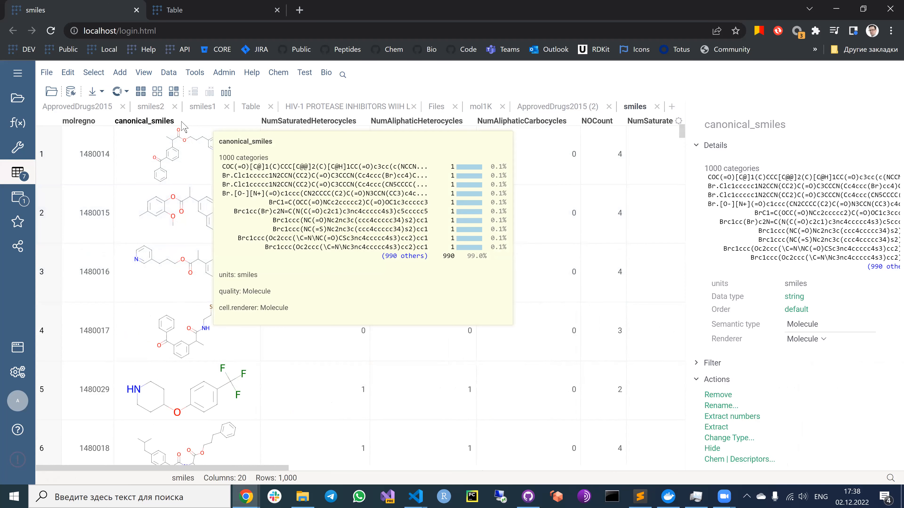
{"action": "key", "text": "F11"}
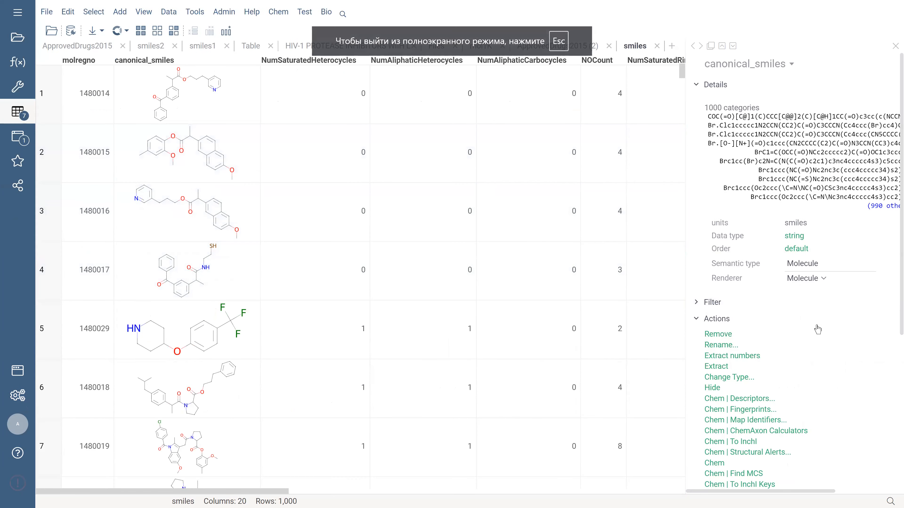
{"action": "scroll", "coordinate": [806, 324], "scroll_direction": "down", "scroll_amount": 2}
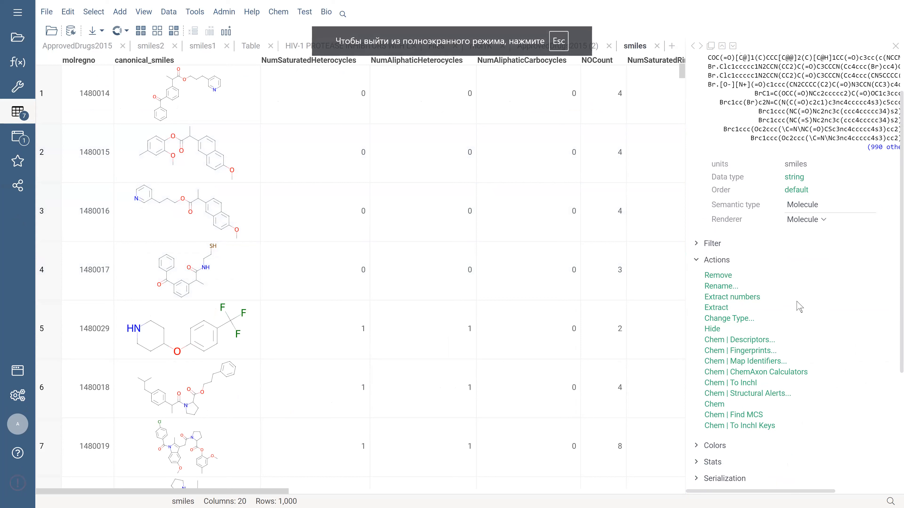
{"action": "left_click", "coordinate": [763, 394]}
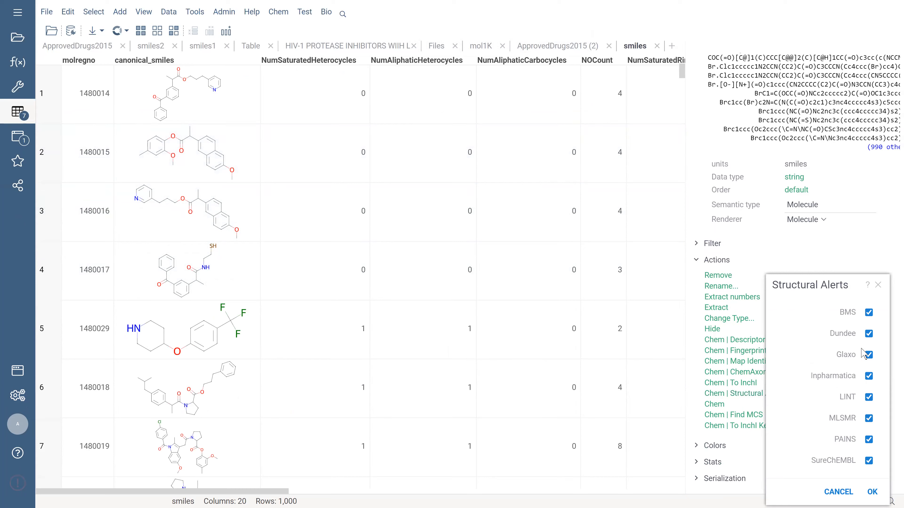
{"action": "left_click_drag", "start_coordinate": [839, 287], "coordinate": [591, 189]}
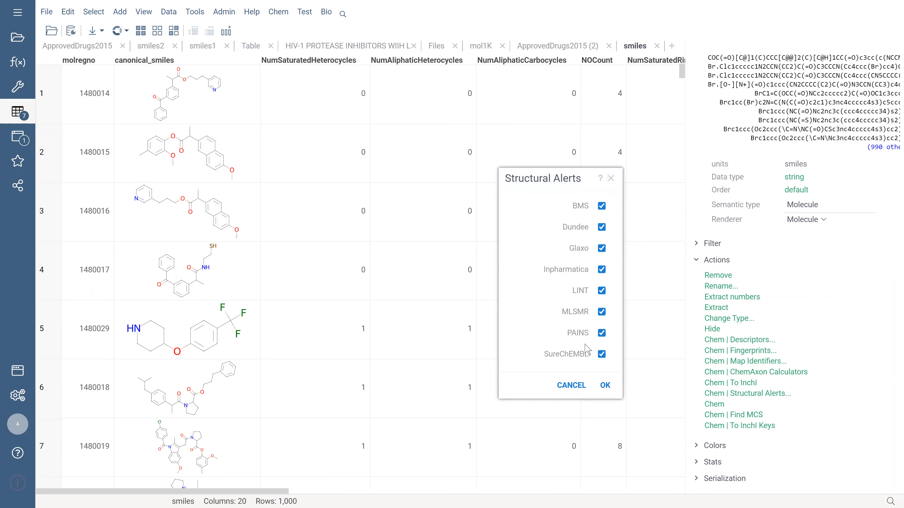
Exclude the BMS, Dundee, Glaxo, Inpharmatica, LINT, MLSMR and SureChEMBL rule sets and run the structural alerts check with PAINS only
{"action": "left_click", "coordinate": [601, 311]}
{"action": "left_click", "coordinate": [601, 291]}
{"action": "left_click", "coordinate": [601, 269]}
{"action": "left_click", "coordinate": [601, 248]}
{"action": "left_click", "coordinate": [601, 226]}
{"action": "left_click", "coordinate": [602, 206]}
{"action": "left_click", "coordinate": [601, 354]}
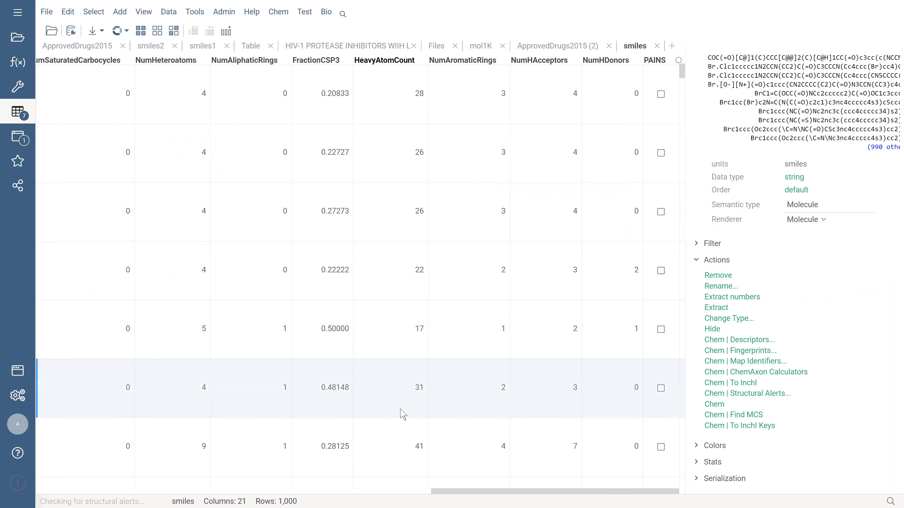
Look through the PAINS column and examine the molecules of the rows flagged in it
{"action": "scroll", "coordinate": [648, 275], "scroll_direction": "down", "scroll_amount": 5}
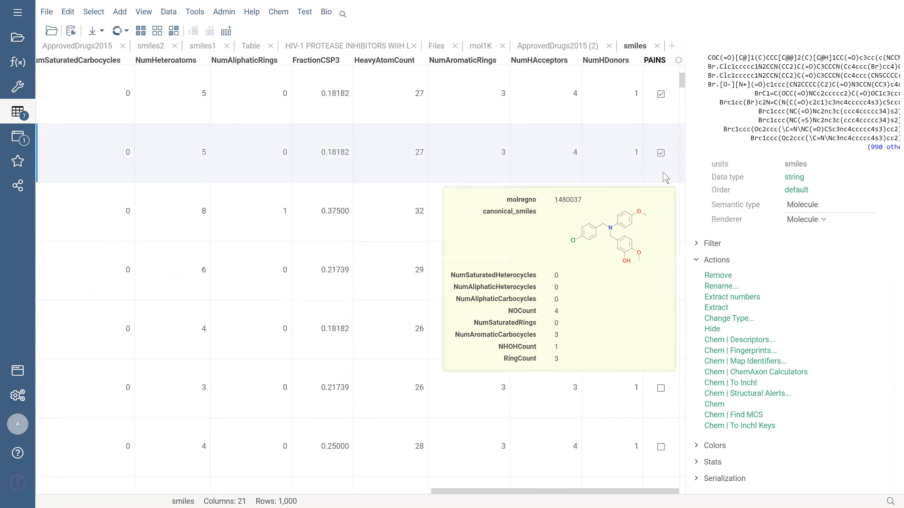
{"action": "mouse_move", "coordinate": [661, 148]}
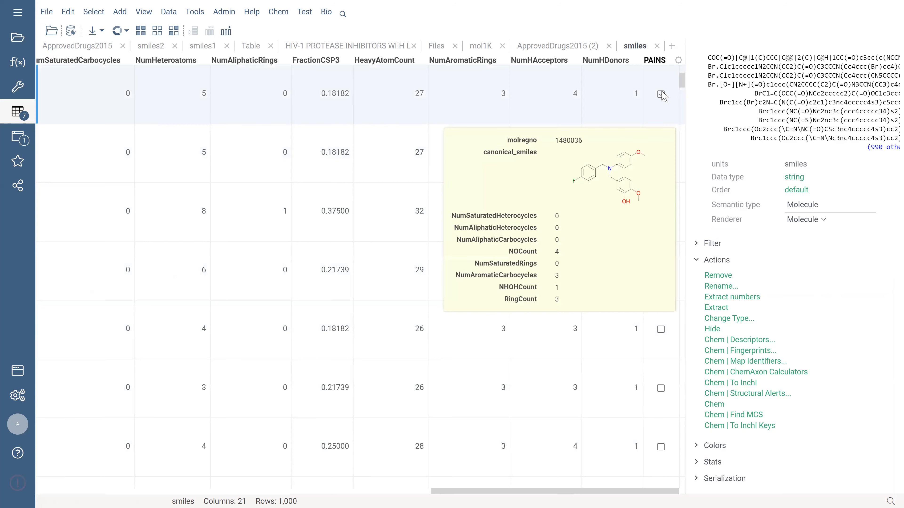
{"action": "scroll", "coordinate": [672, 137], "scroll_direction": "up", "scroll_amount": 2}
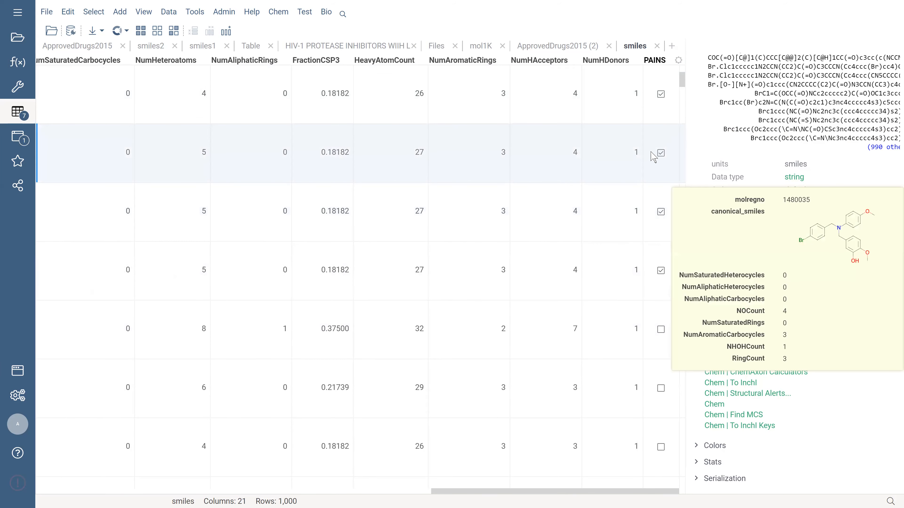
{"action": "mouse_move", "coordinate": [661, 202]}
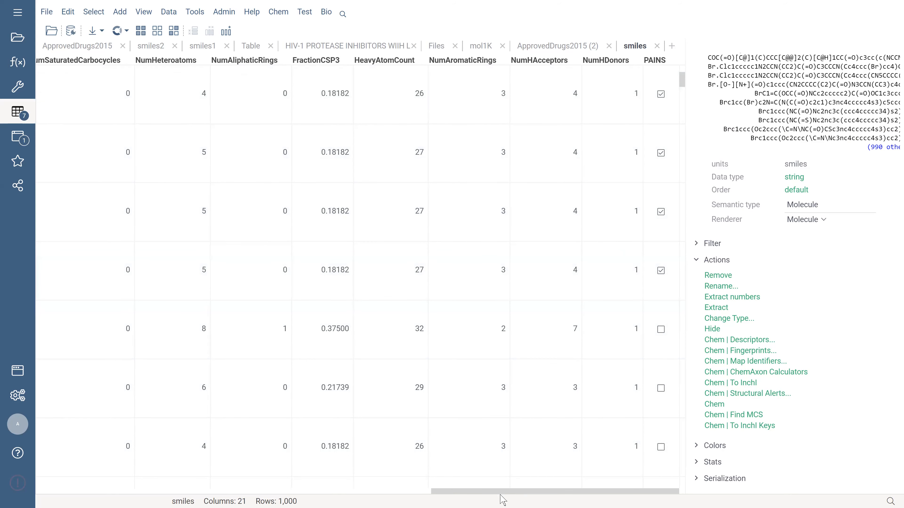
{"action": "scroll", "coordinate": [651, 202], "scroll_direction": "up", "scroll_amount": 2}
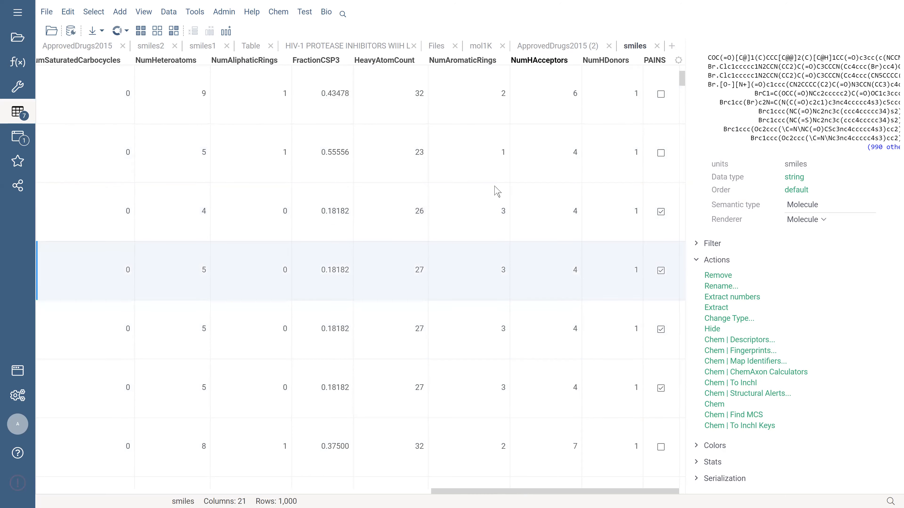
Show the filters for the smiles table and look over the available column filters
{"action": "mouse_move", "coordinate": [17, 112]}
{"action": "left_click", "coordinate": [151, 75]}
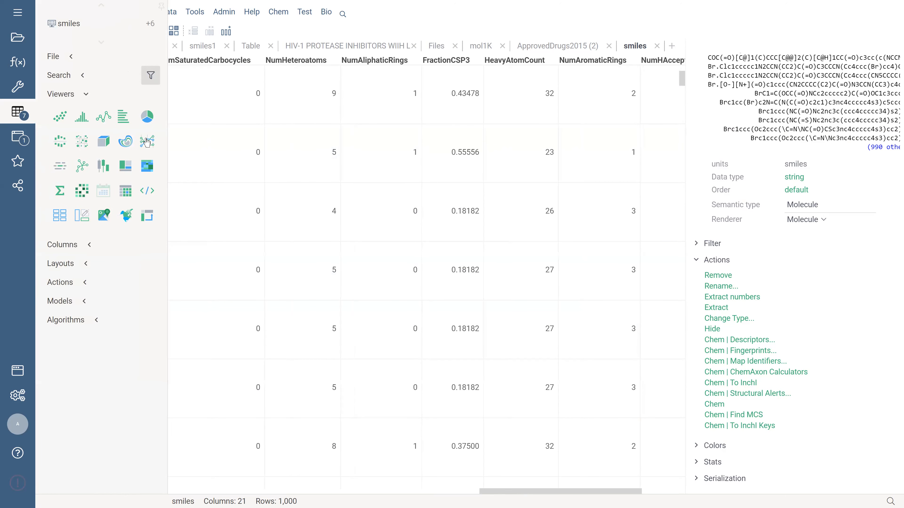
{"action": "scroll", "coordinate": [129, 256], "scroll_direction": "down", "scroll_amount": 8}
{"action": "scroll", "coordinate": [129, 256], "scroll_direction": "up", "scroll_amount": 8}
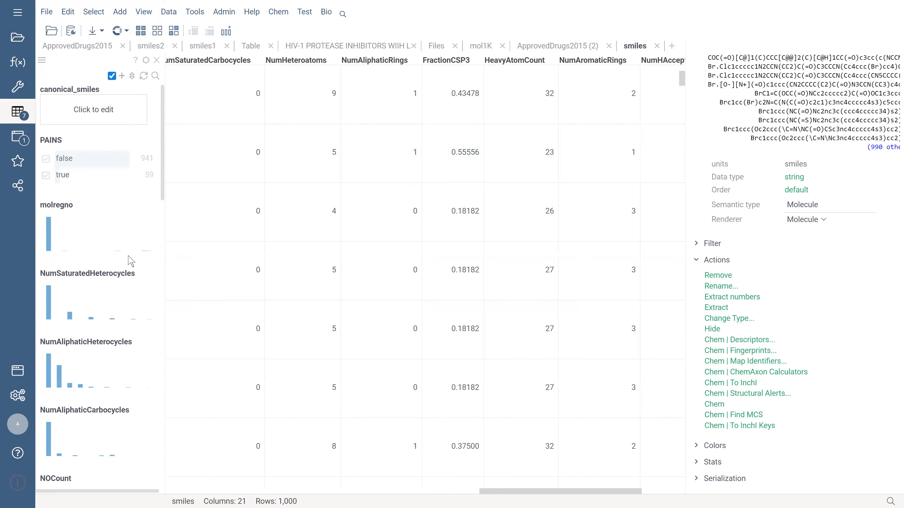
Filter the table by PAINS true and by PAINS false, clear the filter and return to the canonical_smiles column
{"action": "left_click", "coordinate": [46, 159]}
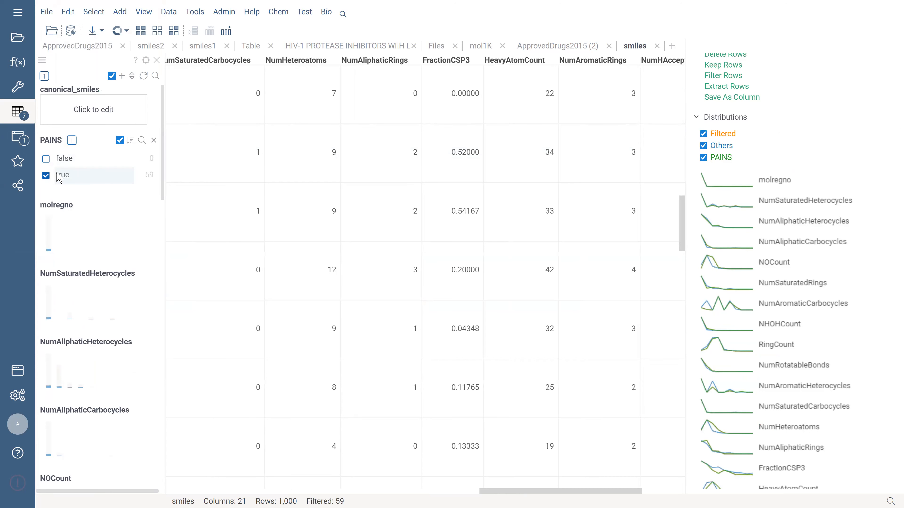
{"action": "left_click", "coordinate": [61, 159]}
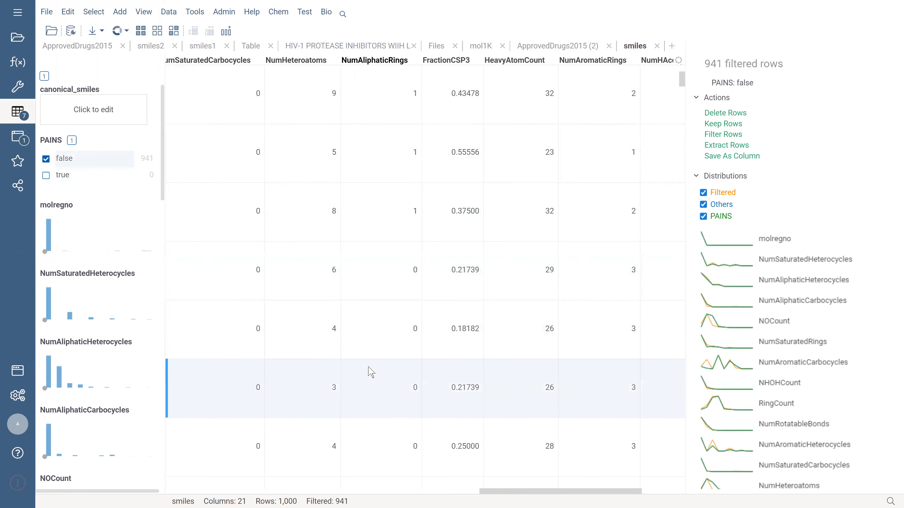
{"action": "left_click_drag", "start_coordinate": [535, 492], "coordinate": [572, 502]}
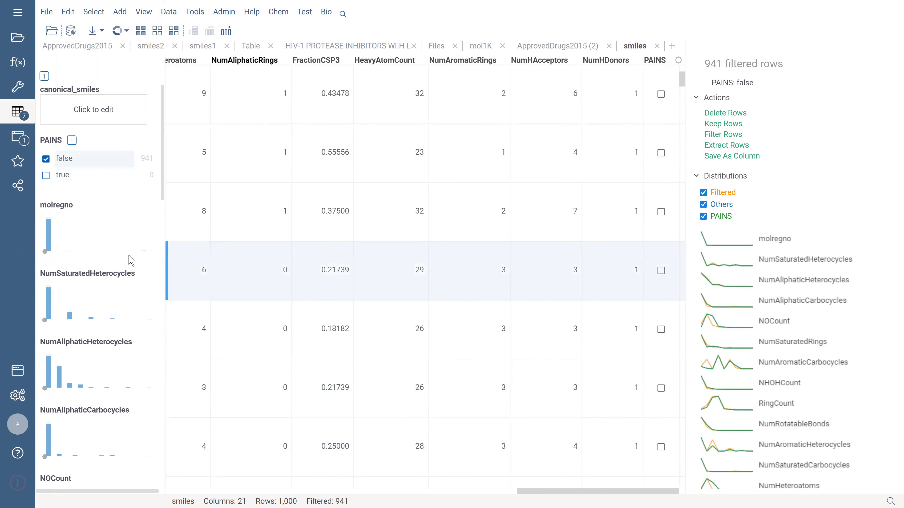
{"action": "left_click", "coordinate": [46, 159]}
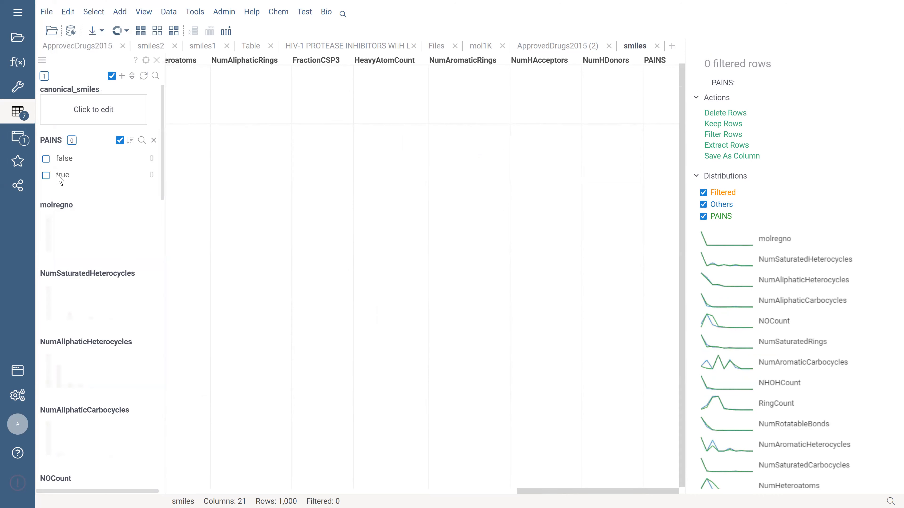
{"action": "left_click", "coordinate": [47, 175]}
{"action": "left_click_drag", "start_coordinate": [545, 494], "coordinate": [210, 494]}
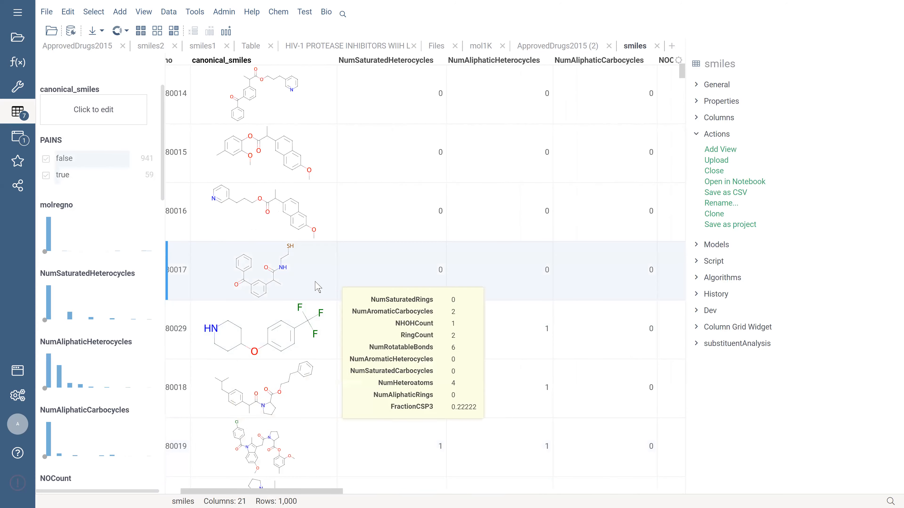
Collapse Chem Descriptors, expand Structural Alerts for molecule 1480029, and examine the alerts of molecule 1480017
{"action": "left_click", "coordinate": [287, 336]}
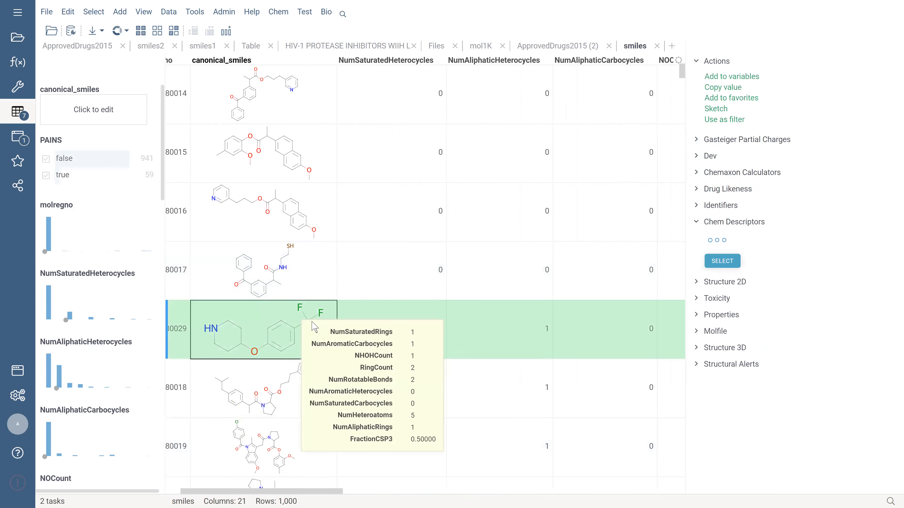
{"action": "left_click", "coordinate": [696, 221]}
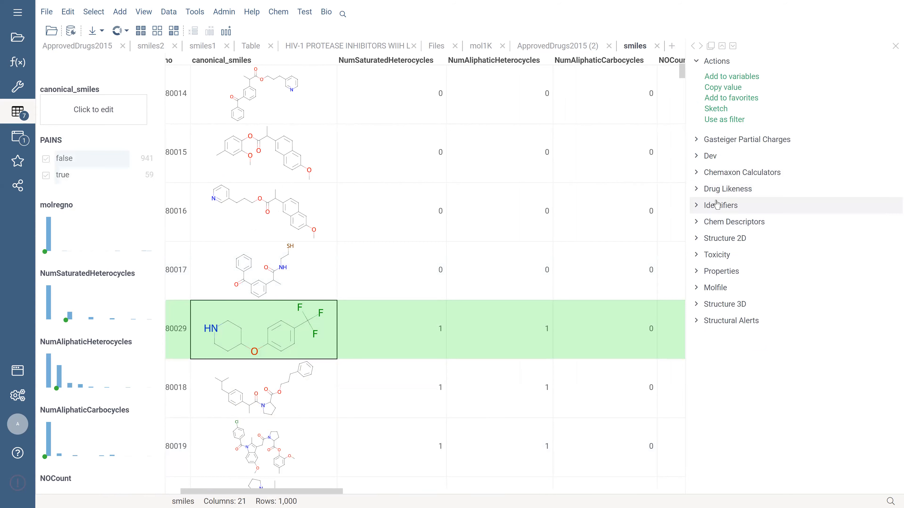
{"action": "left_click", "coordinate": [701, 325]}
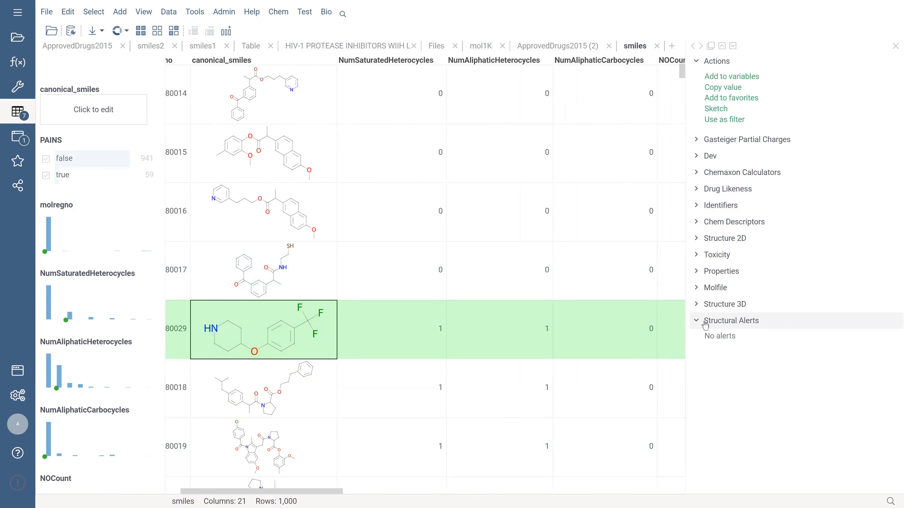
{"action": "left_click", "coordinate": [265, 284]}
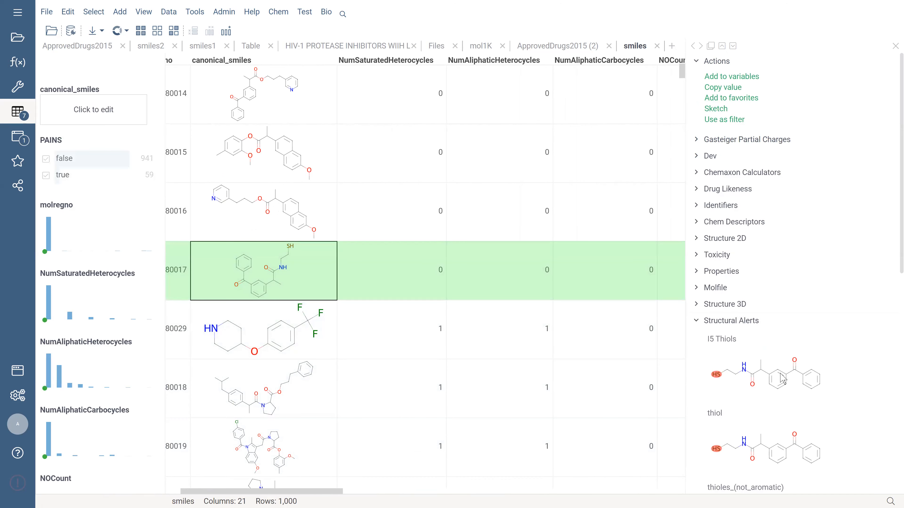
{"action": "scroll", "coordinate": [752, 386], "scroll_direction": "down", "scroll_amount": 2}
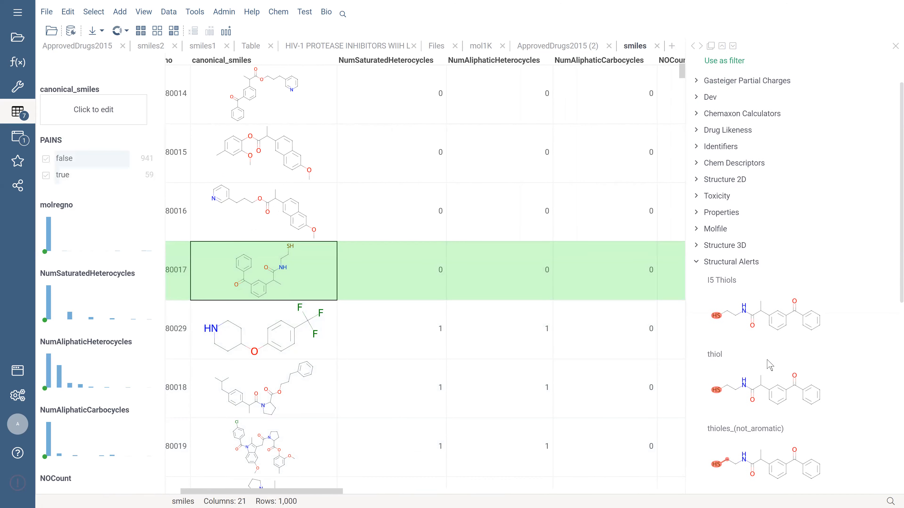
{"action": "scroll", "coordinate": [765, 356], "scroll_direction": "down", "scroll_amount": 2}
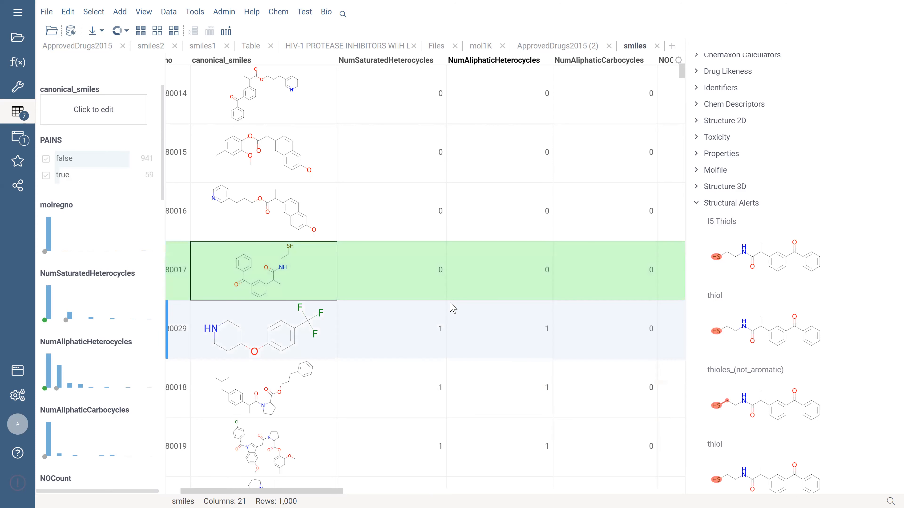
Filter the table to PAINS true and check the structural alerts and PAINS value of molecule 1480037
{"action": "left_click", "coordinate": [46, 159]}
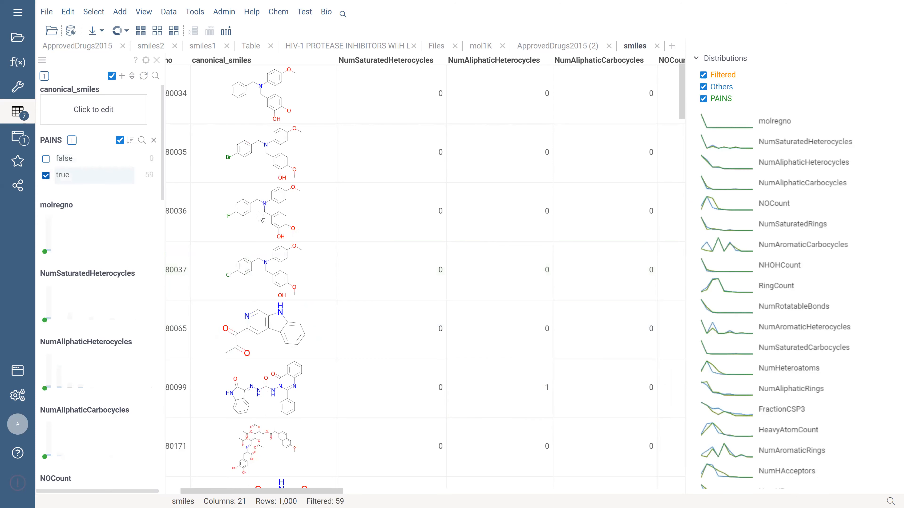
{"action": "left_click", "coordinate": [281, 284]}
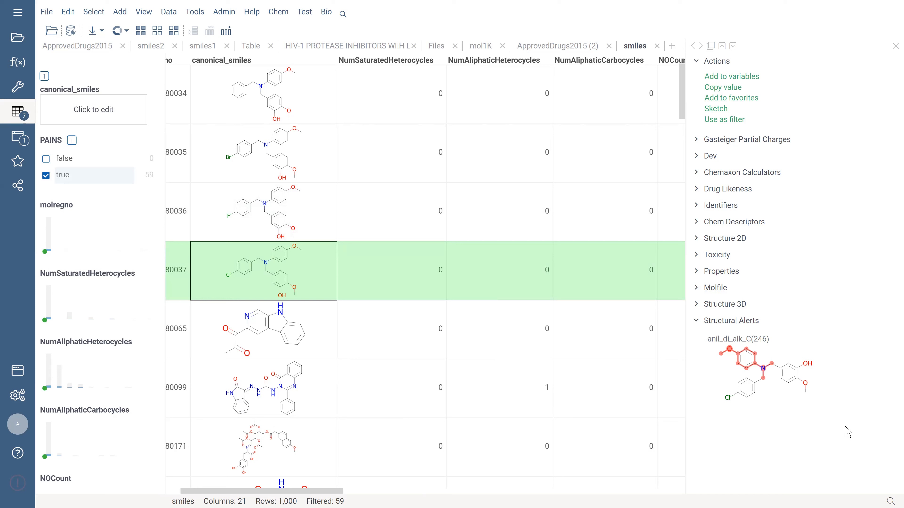
{"action": "left_click_drag", "start_coordinate": [300, 495], "coordinate": [649, 470]}
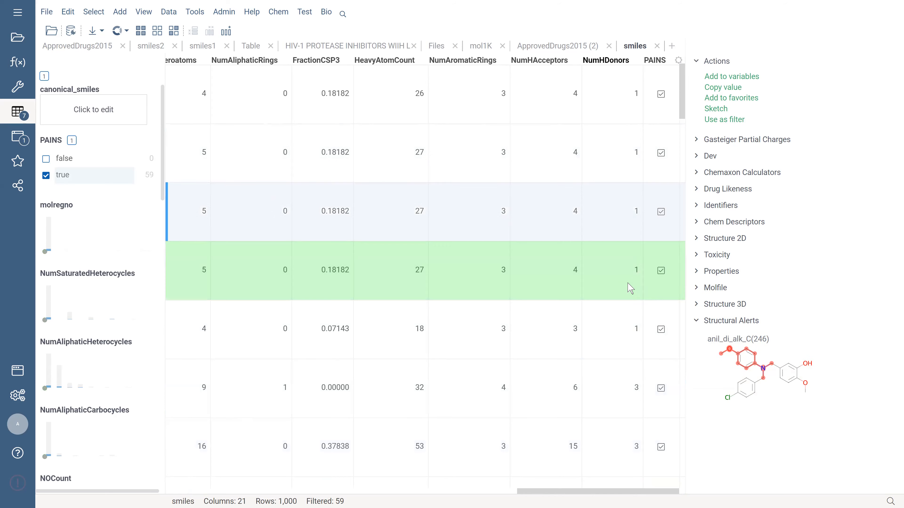
{"action": "left_click_drag", "start_coordinate": [600, 490], "coordinate": [172, 493]}
Select molecule 1480065 and read through its list of structural alerts with the highlighted fragments
{"action": "left_click", "coordinate": [337, 329]}
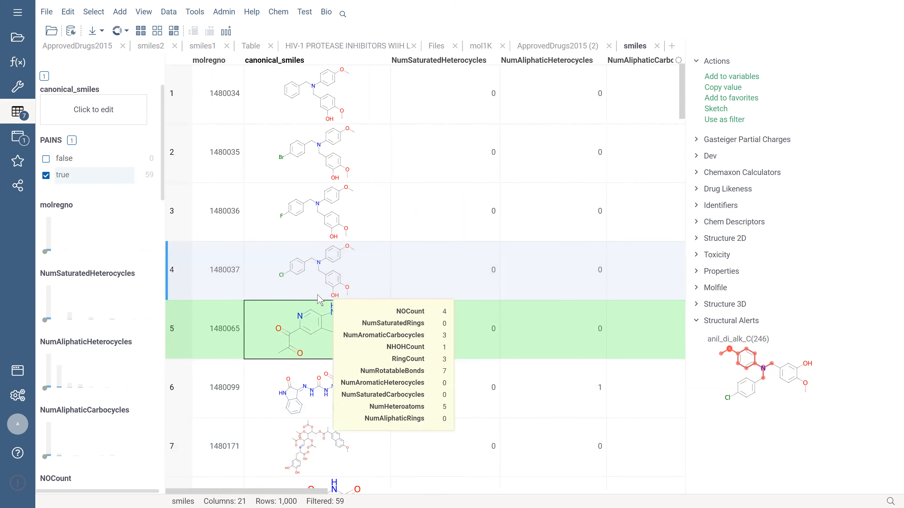
{"action": "scroll", "coordinate": [792, 383], "scroll_direction": "down", "scroll_amount": 2}
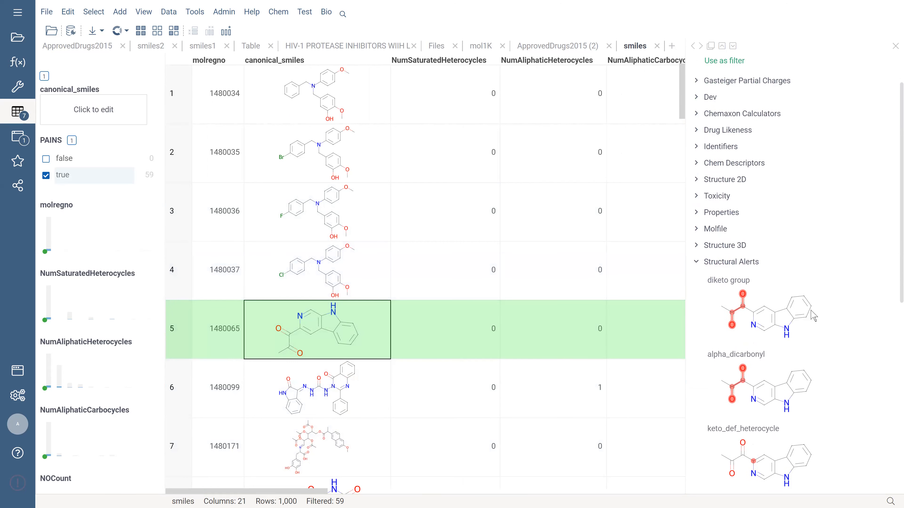
{"action": "scroll", "coordinate": [803, 335], "scroll_direction": "down", "scroll_amount": 6}
{"action": "scroll", "coordinate": [770, 345], "scroll_direction": "down", "scroll_amount": 2}
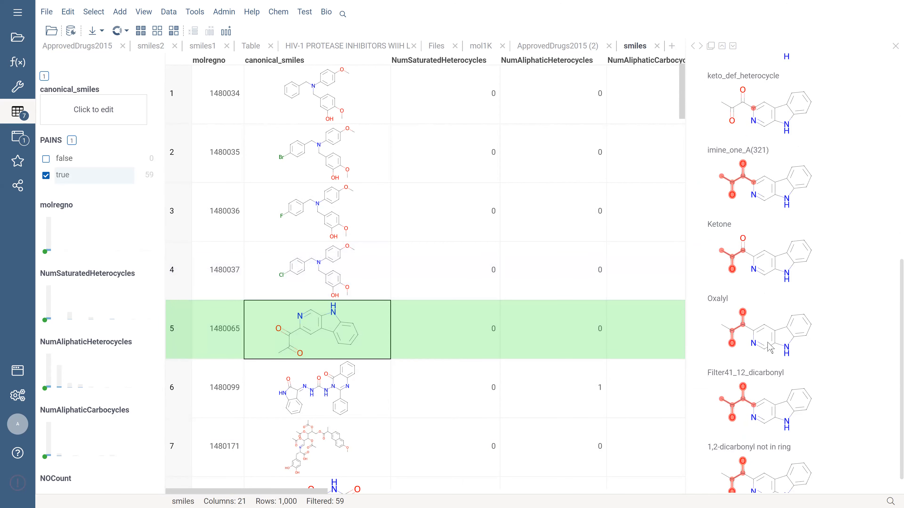
{"action": "scroll", "coordinate": [774, 352], "scroll_direction": "down", "scroll_amount": 3}
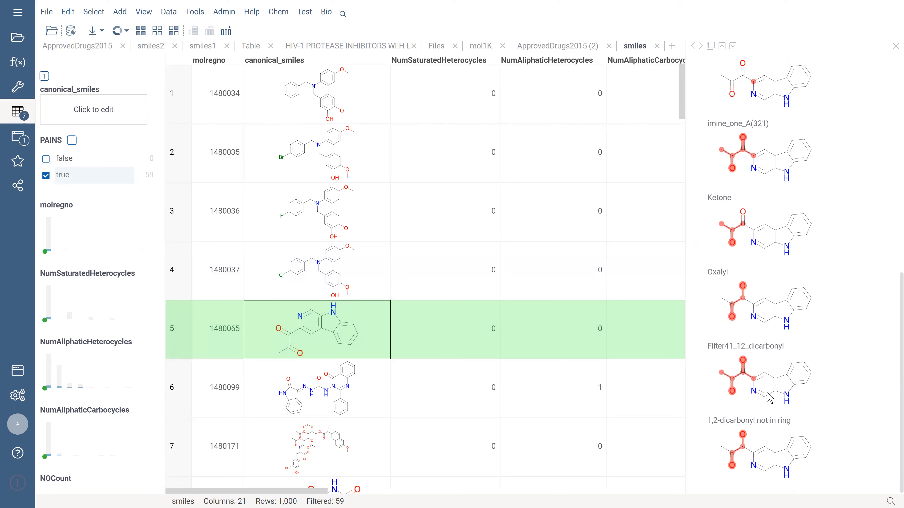
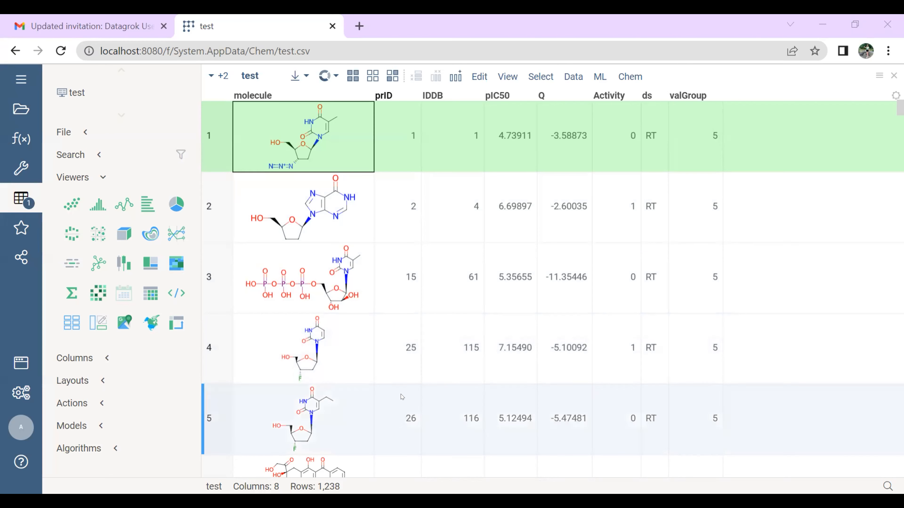
Run Elemental Analysis on the molecule column of the test table with Radar View and Radar Grid enabled
{"action": "left_click", "coordinate": [635, 84]}
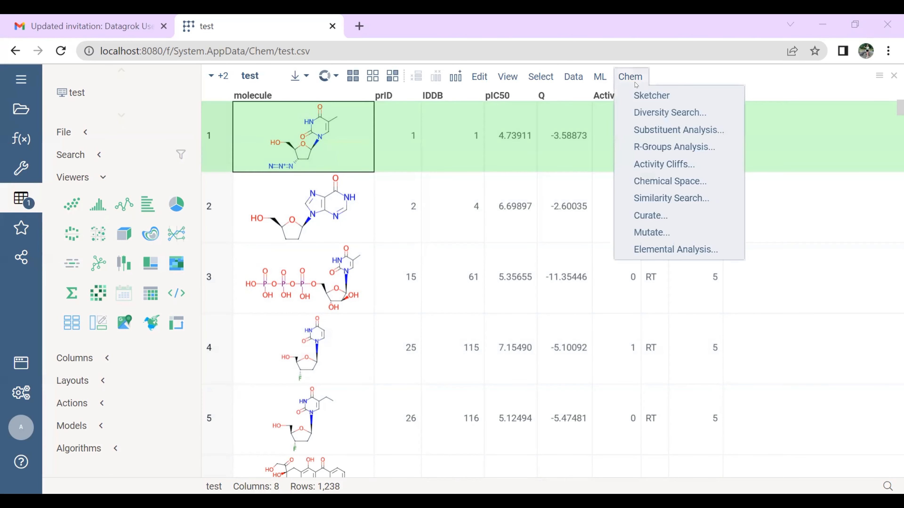
{"action": "left_click", "coordinate": [643, 250]}
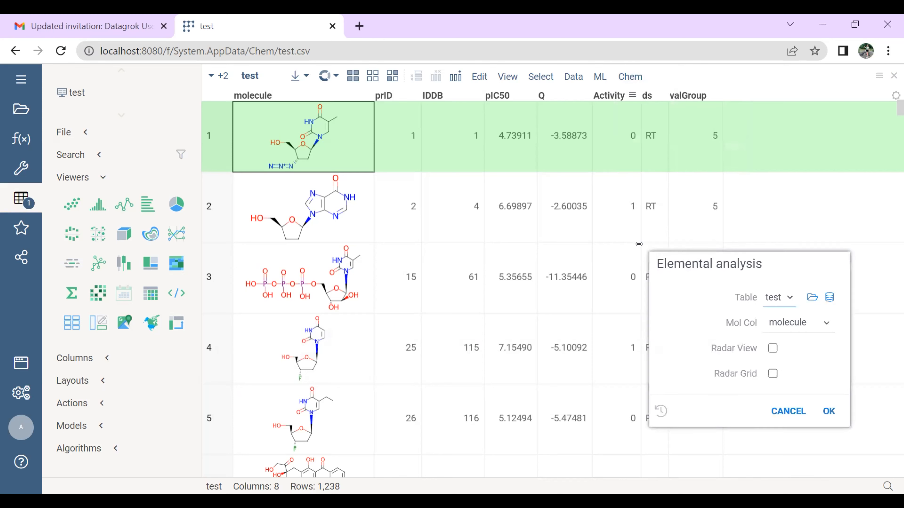
{"action": "left_click_drag", "start_coordinate": [663, 262], "coordinate": [431, 195]}
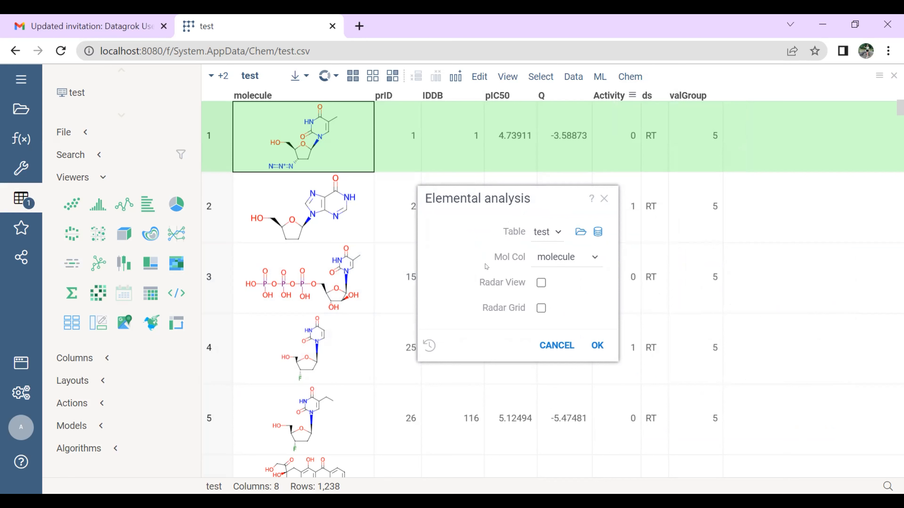
{"action": "left_click", "coordinate": [541, 282]}
{"action": "left_click", "coordinate": [541, 308]}
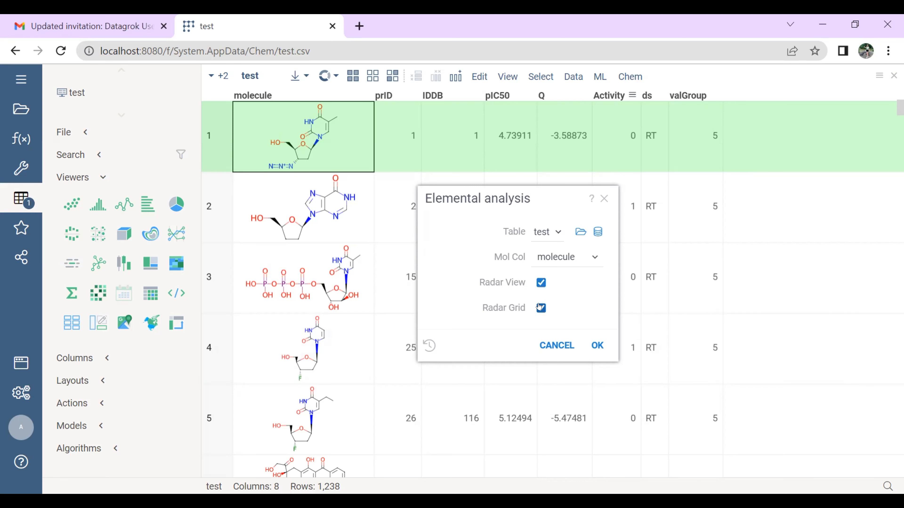
{"action": "left_click", "coordinate": [592, 345]}
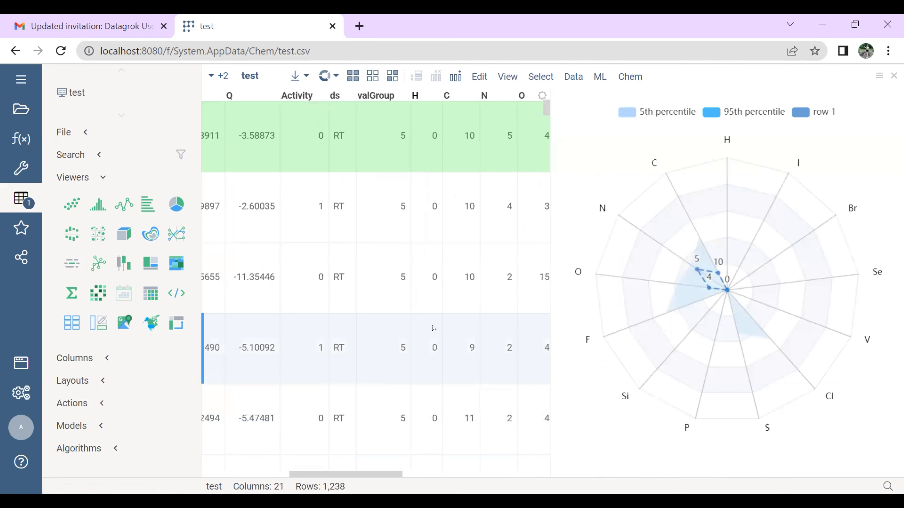
Review the added element count columns from H to I and the elementsRadar column in the table
{"action": "scroll", "coordinate": [391, 271], "scroll_direction": "right", "scroll_amount": 3}
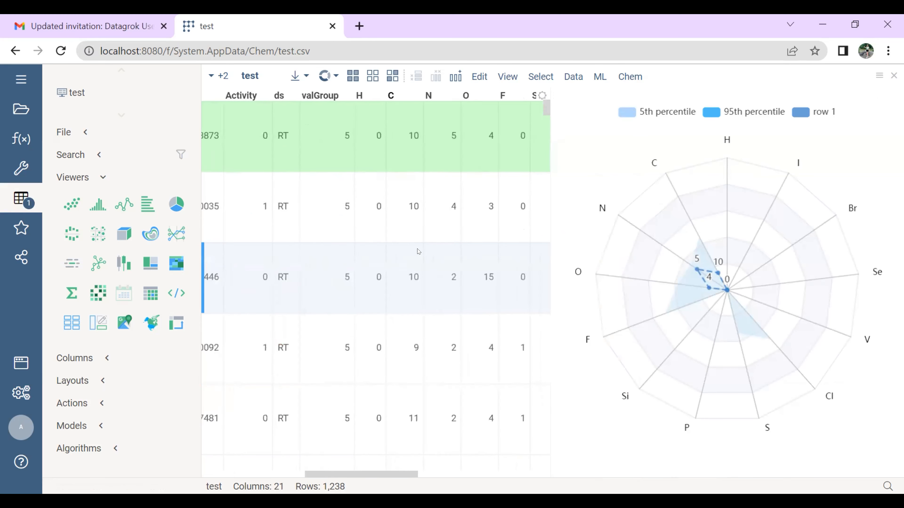
{"action": "mouse_move", "coordinate": [417, 249]}
{"action": "scroll", "coordinate": [418, 248], "scroll_direction": "right", "scroll_amount": 2}
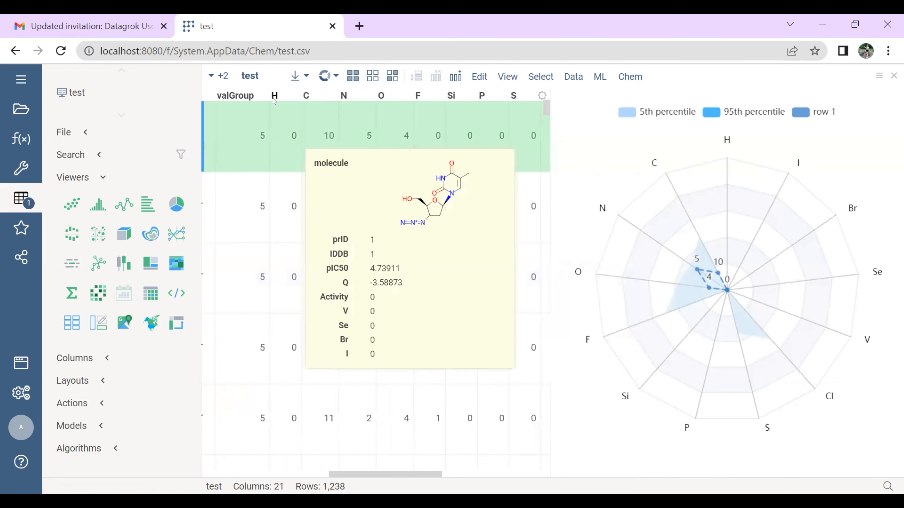
{"action": "mouse_move", "coordinate": [359, 96]}
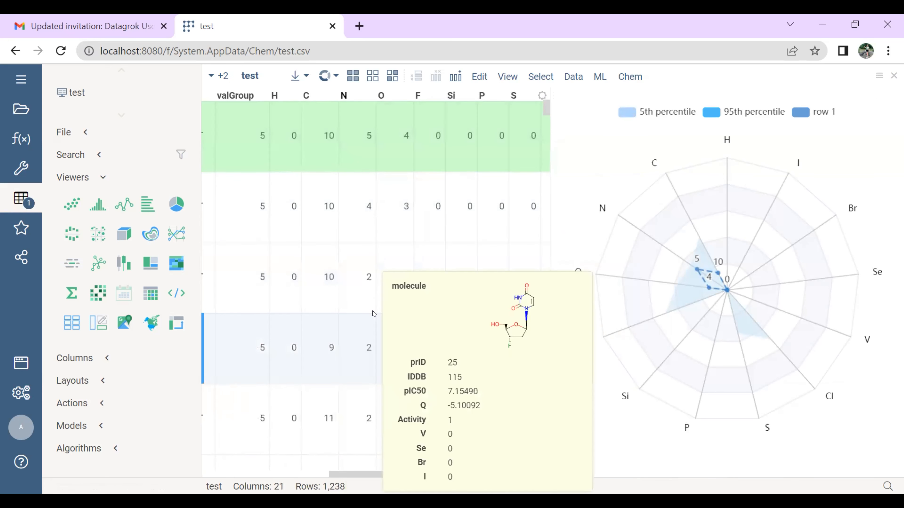
{"action": "scroll", "coordinate": [429, 257], "scroll_direction": "right", "scroll_amount": 10}
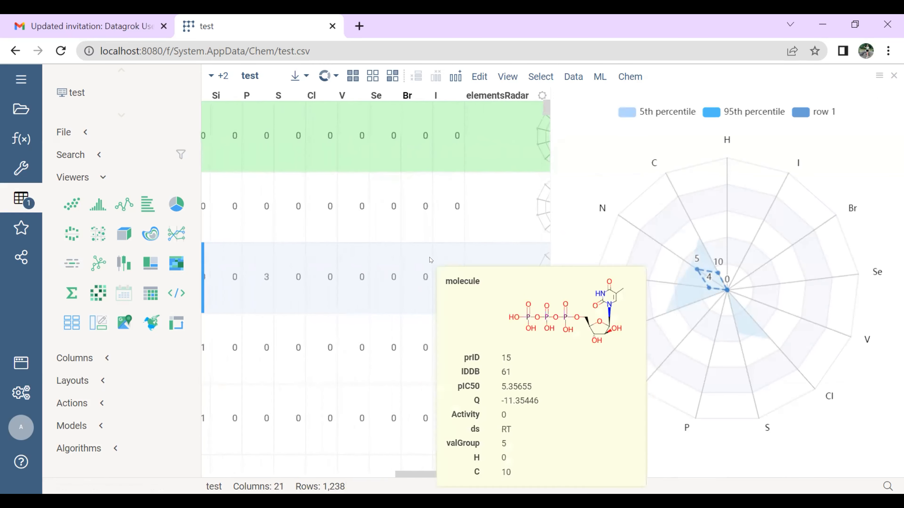
{"action": "scroll", "coordinate": [429, 257], "scroll_direction": "right", "scroll_amount": 2}
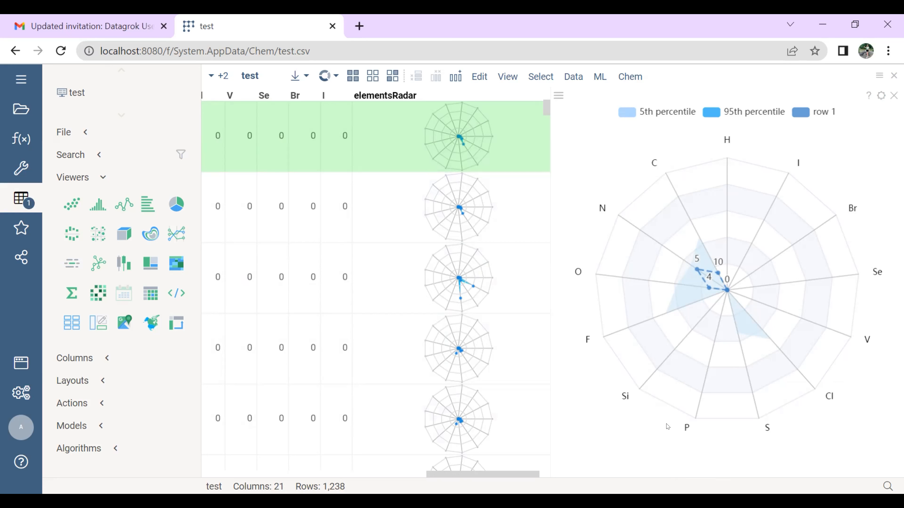
Open the radar chart's settings and set its Min percentile to 25
{"action": "left_click", "coordinate": [880, 96]}
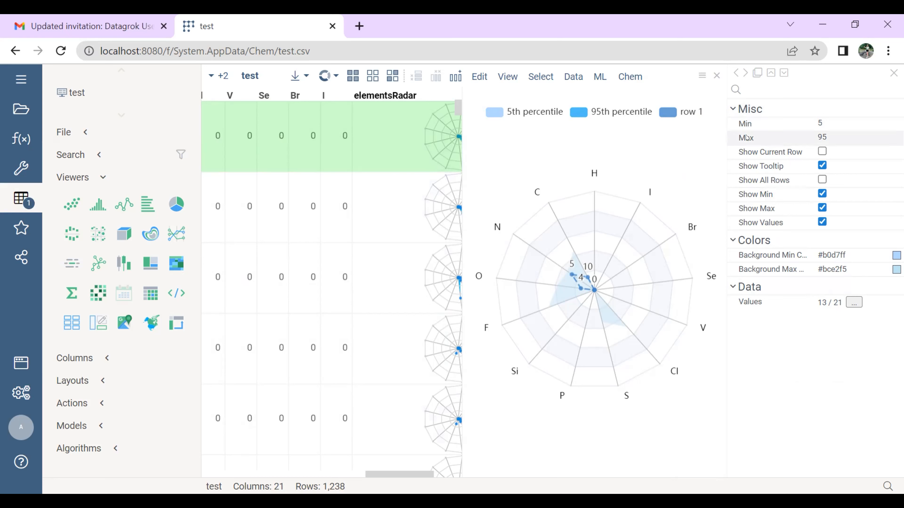
{"action": "mouse_move", "coordinate": [746, 137]}
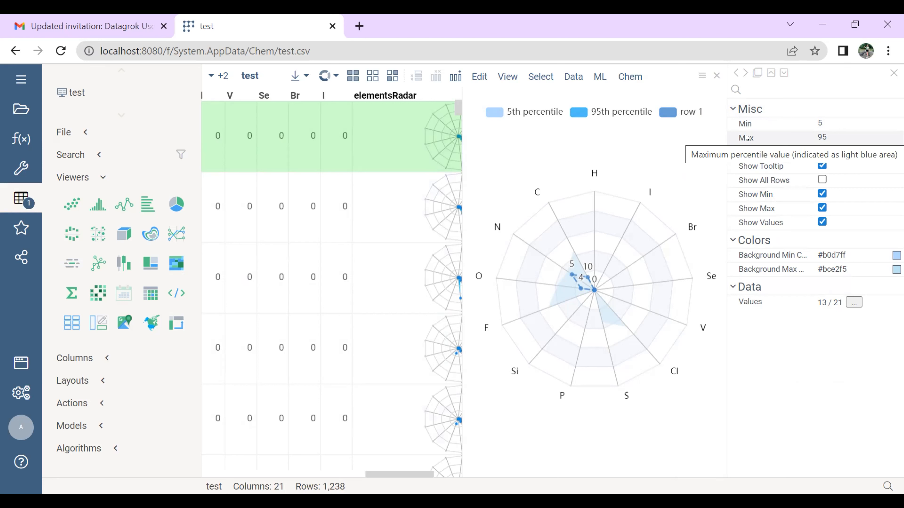
{"action": "left_click", "coordinate": [831, 123]}
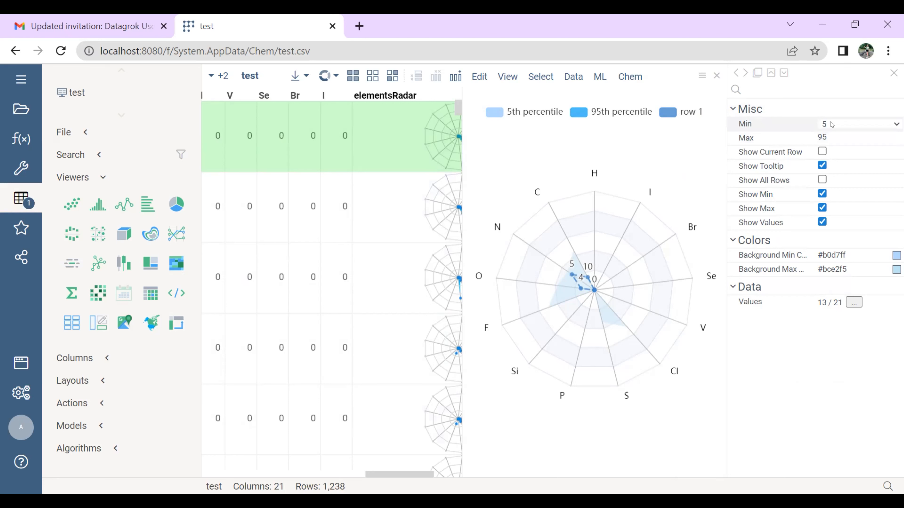
{"action": "left_click", "coordinate": [831, 124]}
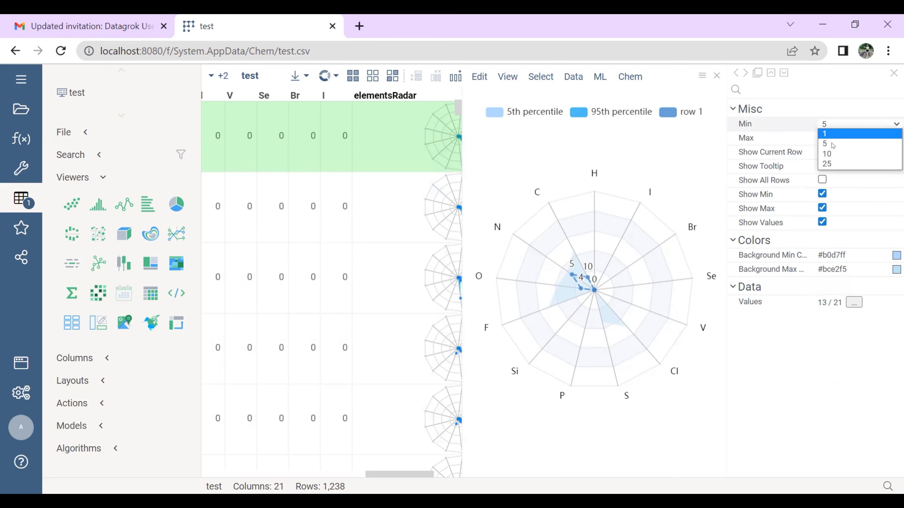
{"action": "left_click", "coordinate": [829, 164]}
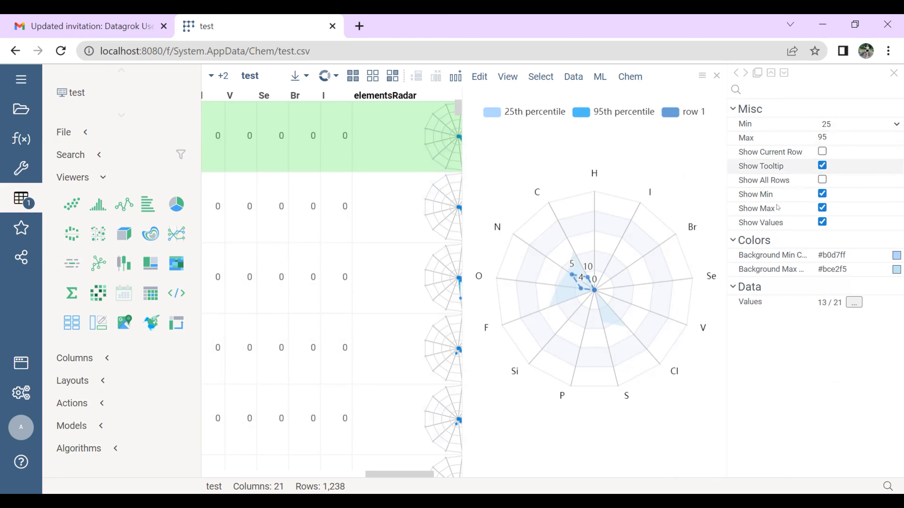
Change the radar chart's minimum background color to near-black #040404
{"action": "left_click", "coordinate": [894, 256]}
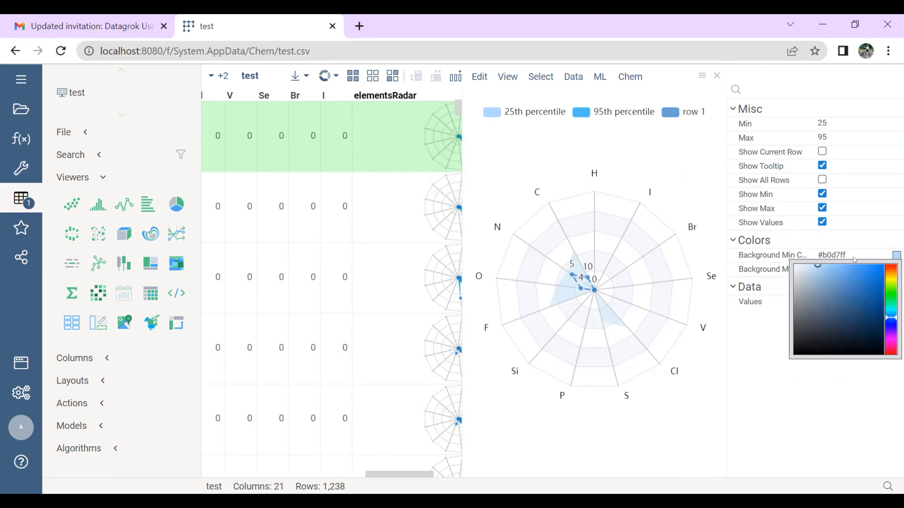
{"action": "mouse_move", "coordinate": [858, 298]}
{"action": "left_mouse_down"}
{"action": "mouse_move", "coordinate": [836, 342]}
{"action": "mouse_move", "coordinate": [820, 339]}
{"action": "mouse_move", "coordinate": [807, 410]}
{"action": "left_mouse_up"}
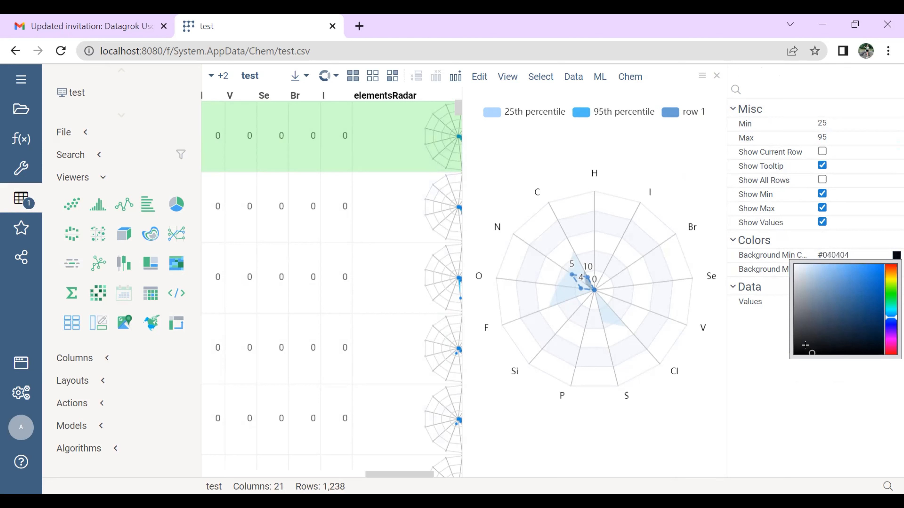
{"action": "left_click", "coordinate": [807, 411]}
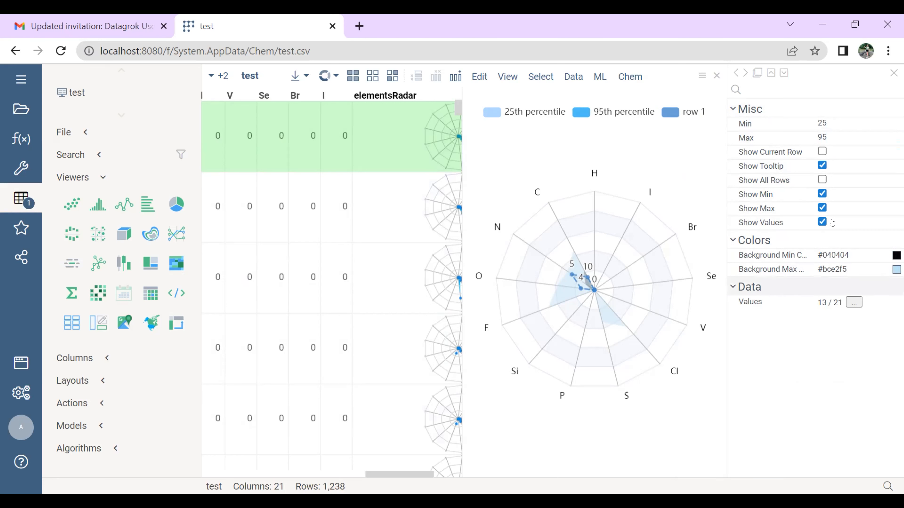
Try a Max percentile of 90 for the radar chart and settle on 99
{"action": "left_click", "coordinate": [848, 139]}
{"action": "left_click", "coordinate": [847, 139]}
{"action": "left_click", "coordinate": [832, 153]}
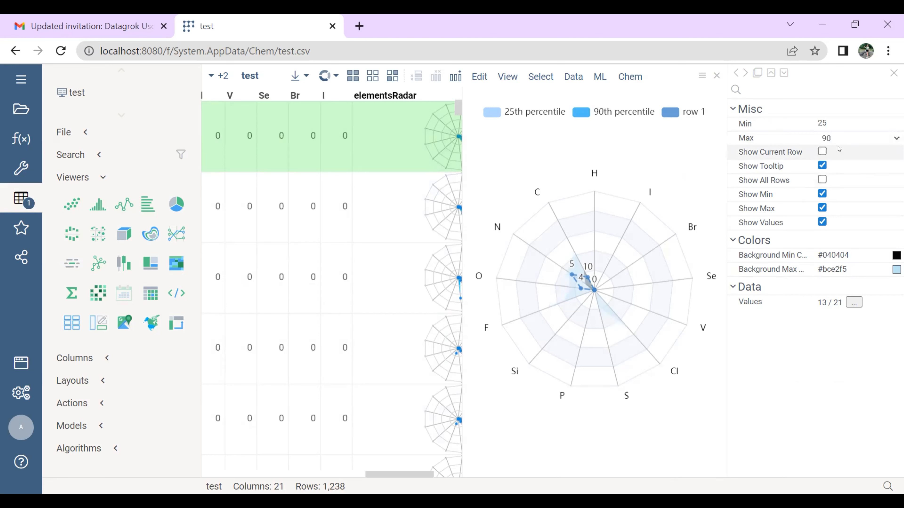
{"action": "left_click", "coordinate": [840, 139]}
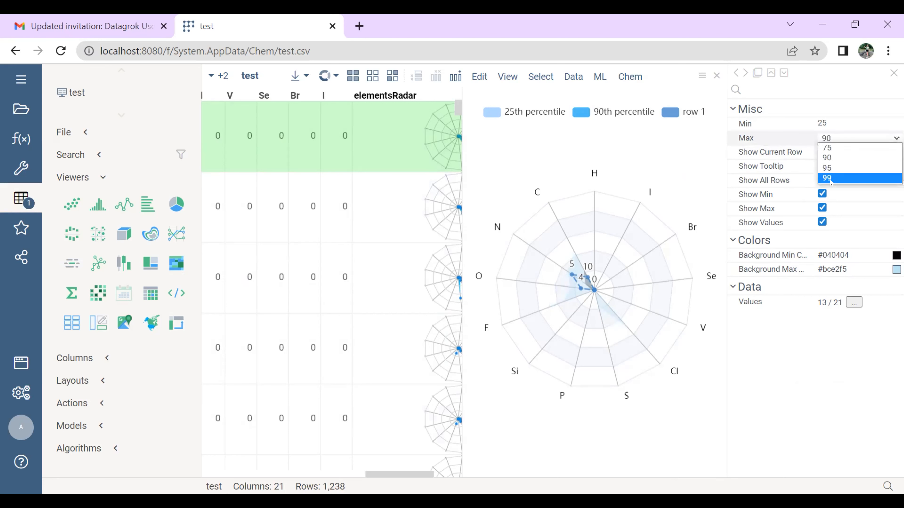
{"action": "left_click", "coordinate": [830, 180]}
Switch Show Current Row on and off, and switch Show Min, Show Max and Show Values off and back on
{"action": "left_click", "coordinate": [821, 150]}
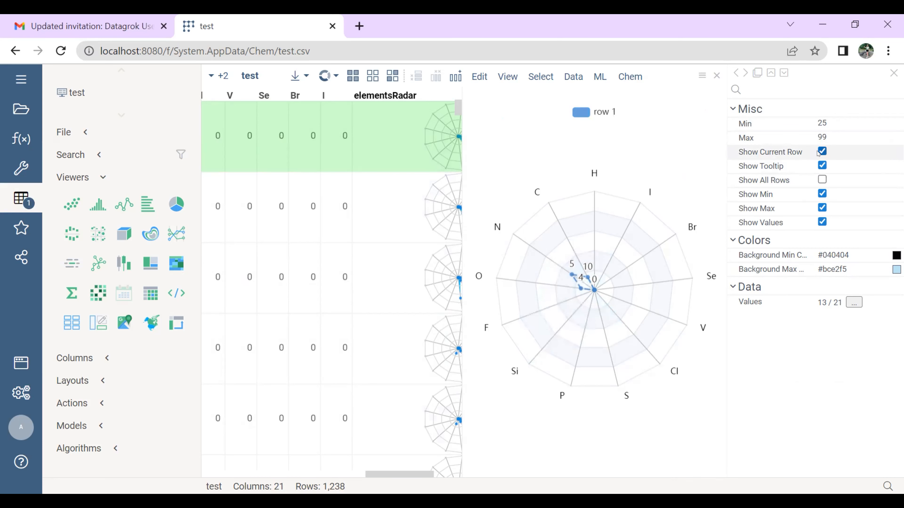
{"action": "left_click", "coordinate": [821, 152]}
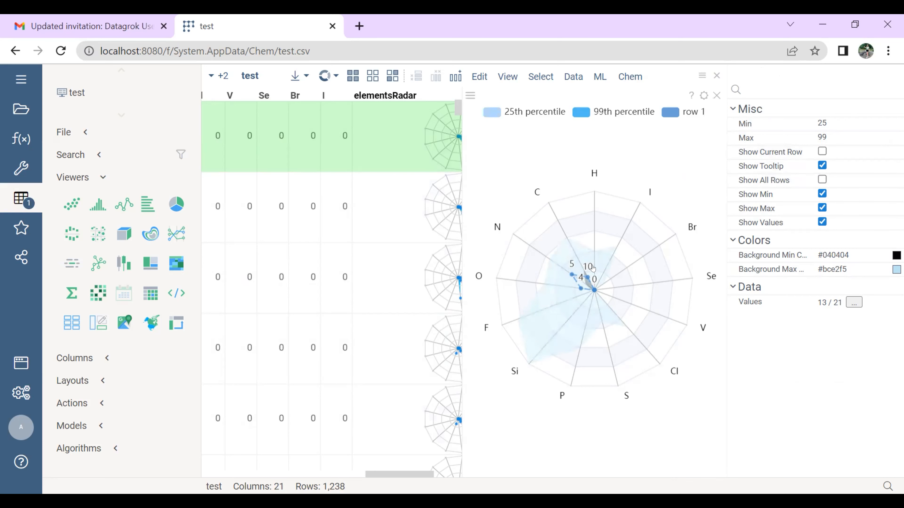
{"action": "mouse_move", "coordinate": [584, 276]}
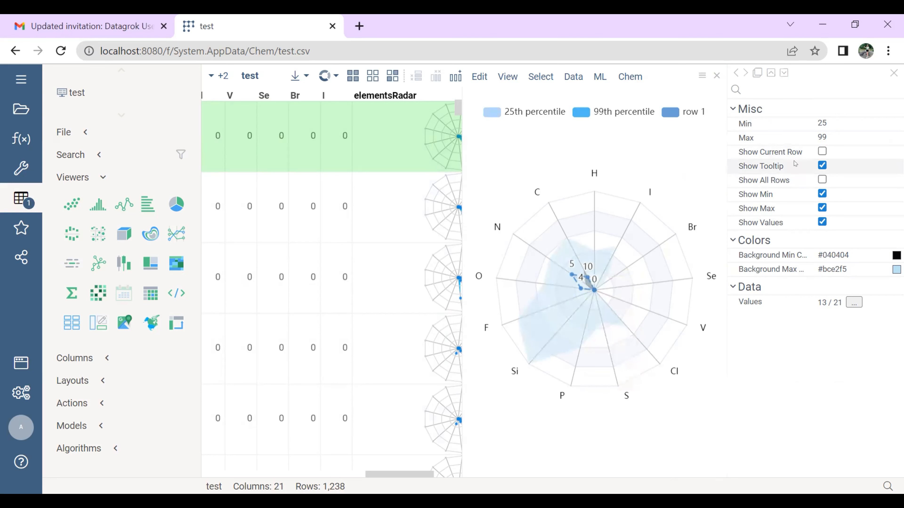
{"action": "left_click", "coordinate": [822, 194]}
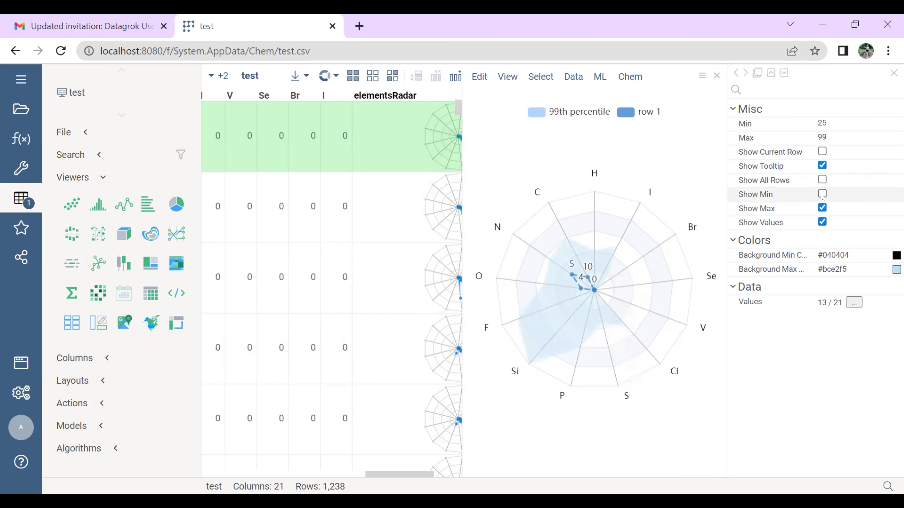
{"action": "left_click", "coordinate": [821, 194]}
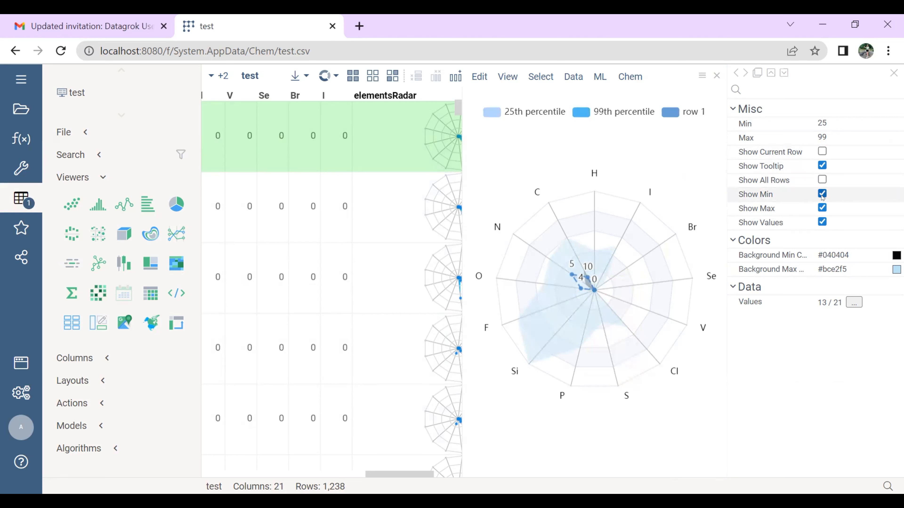
{"action": "left_click", "coordinate": [822, 208]}
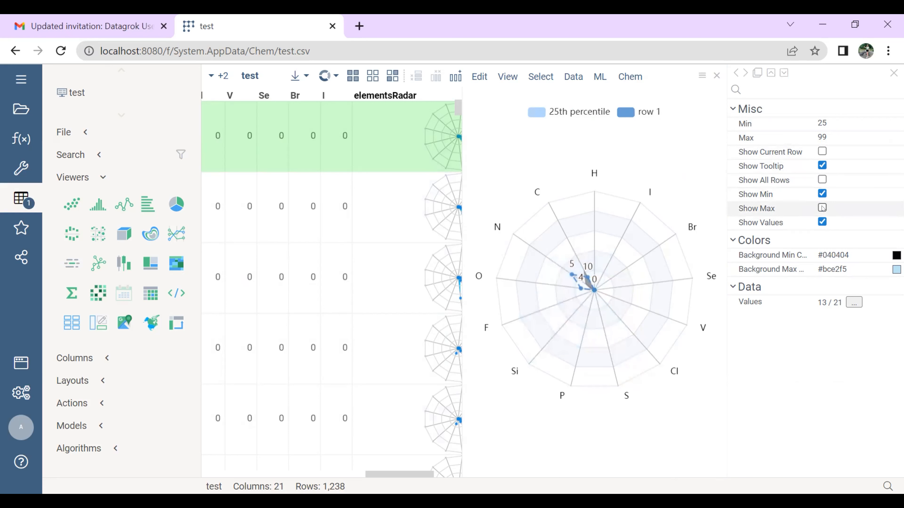
{"action": "left_click", "coordinate": [822, 208]}
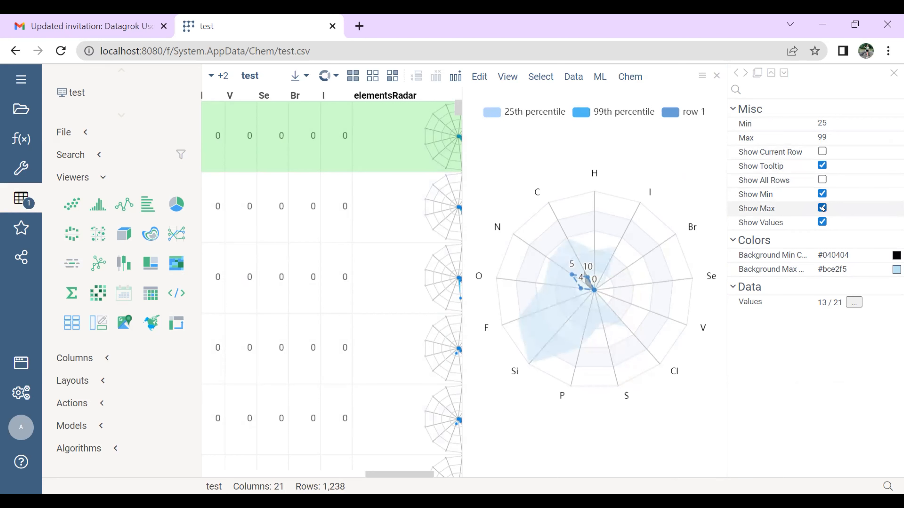
{"action": "left_click", "coordinate": [822, 222]}
{"action": "left_click", "coordinate": [821, 222]}
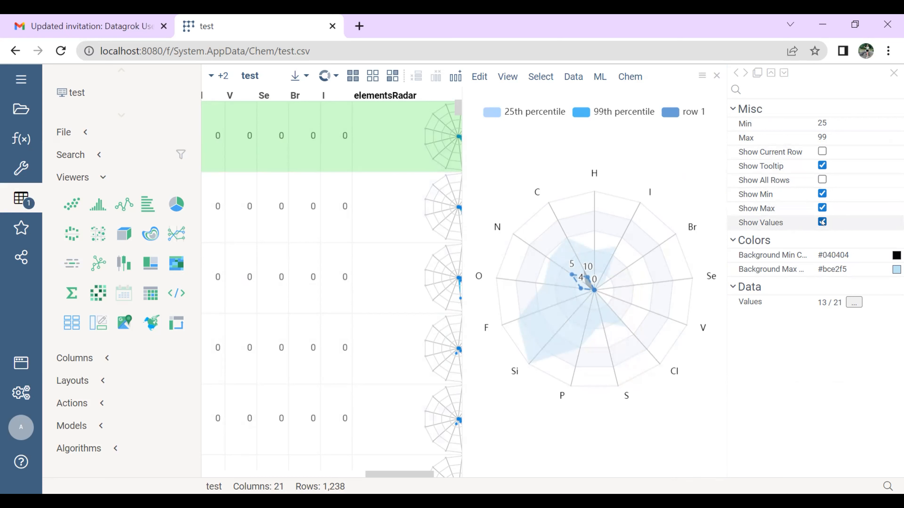
Exclude the I and Br columns from the values plotted on the radar chart
{"action": "left_click", "coordinate": [853, 304]}
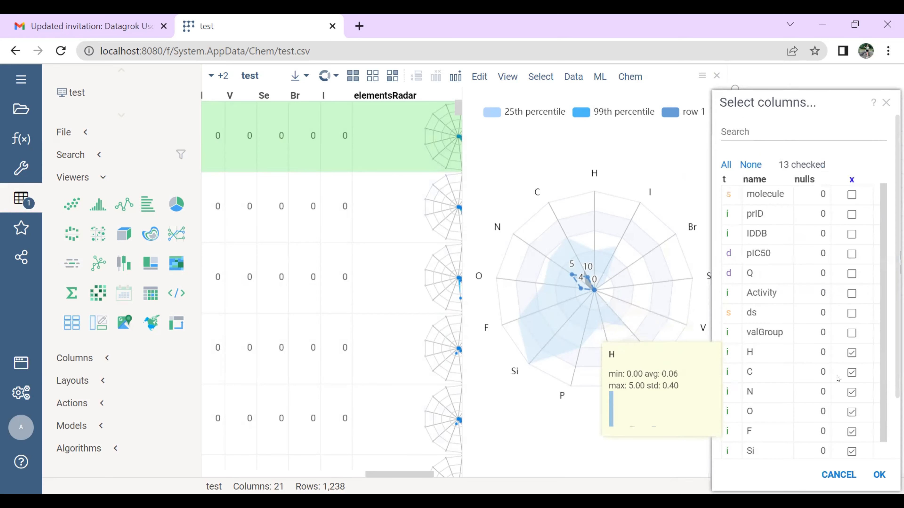
{"action": "scroll", "coordinate": [823, 392], "scroll_direction": "down", "scroll_amount": 3}
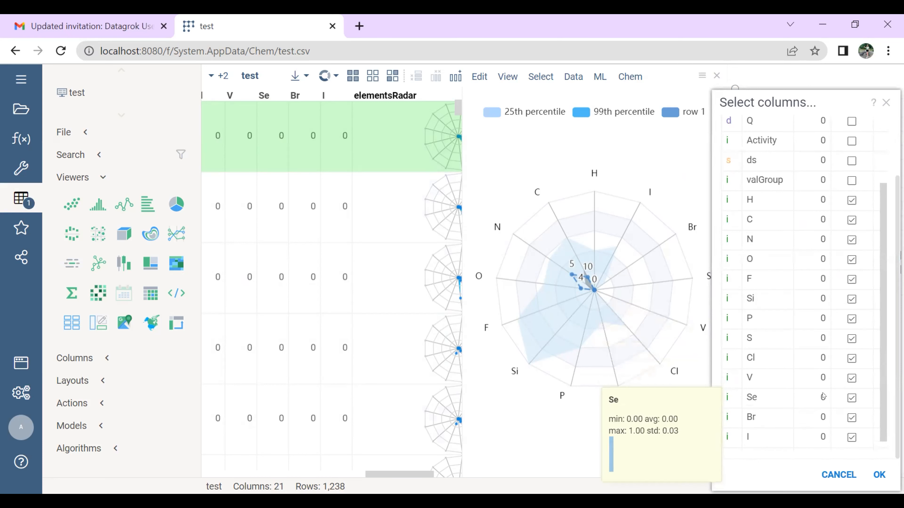
{"action": "left_click", "coordinate": [852, 438]}
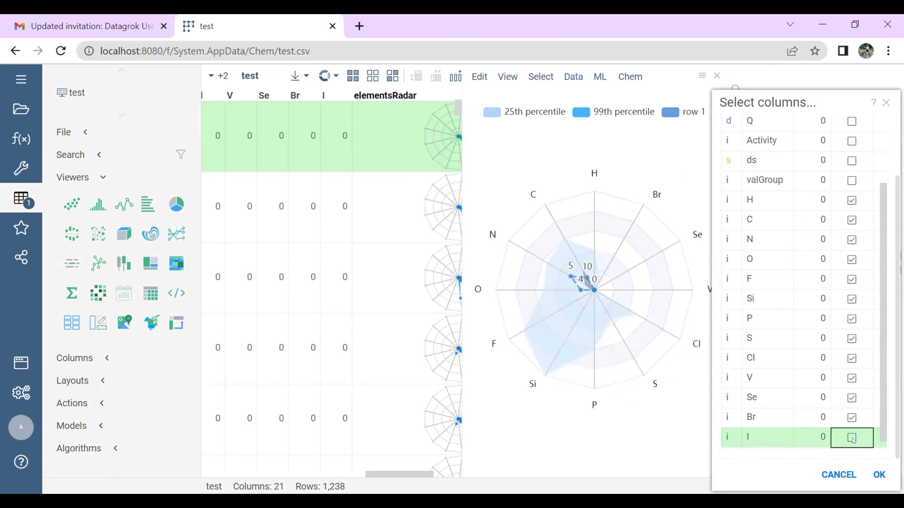
{"action": "left_click", "coordinate": [851, 418]}
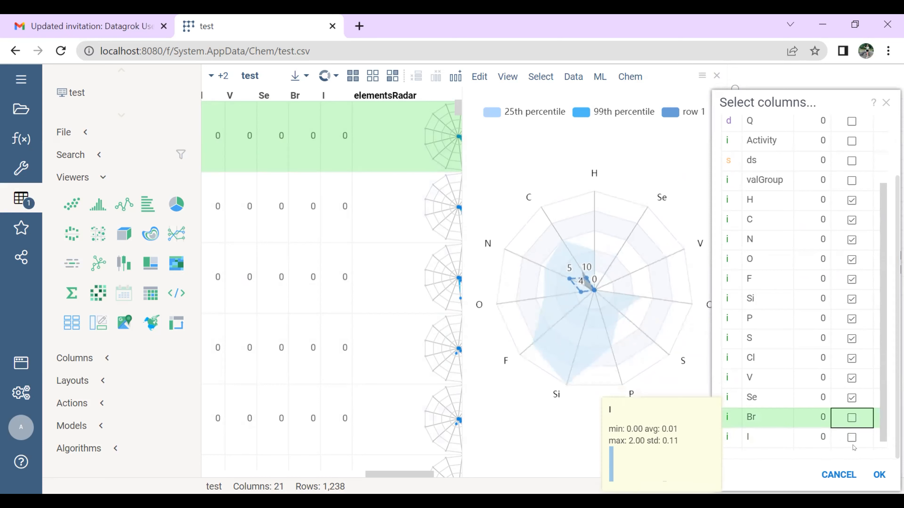
{"action": "left_click", "coordinate": [876, 474]}
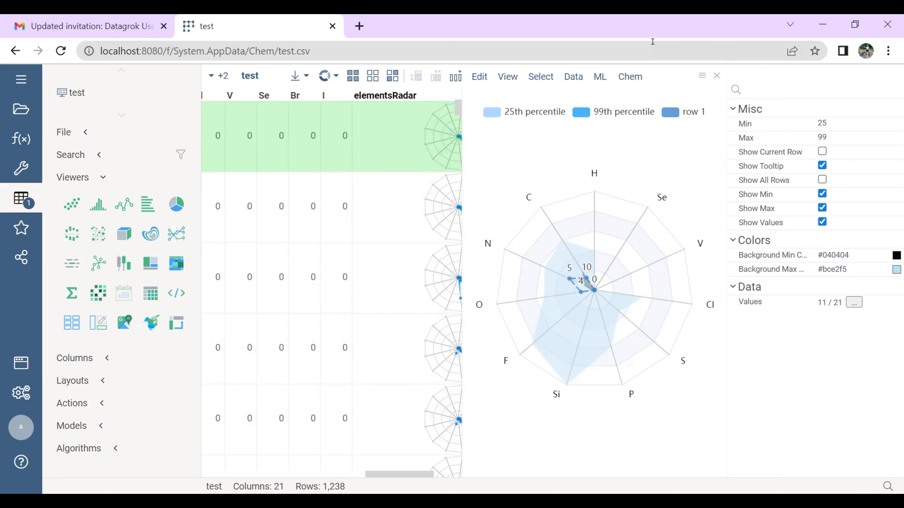
Close the radar chart viewer and return to the element count columns in the table
{"action": "left_click", "coordinate": [716, 95]}
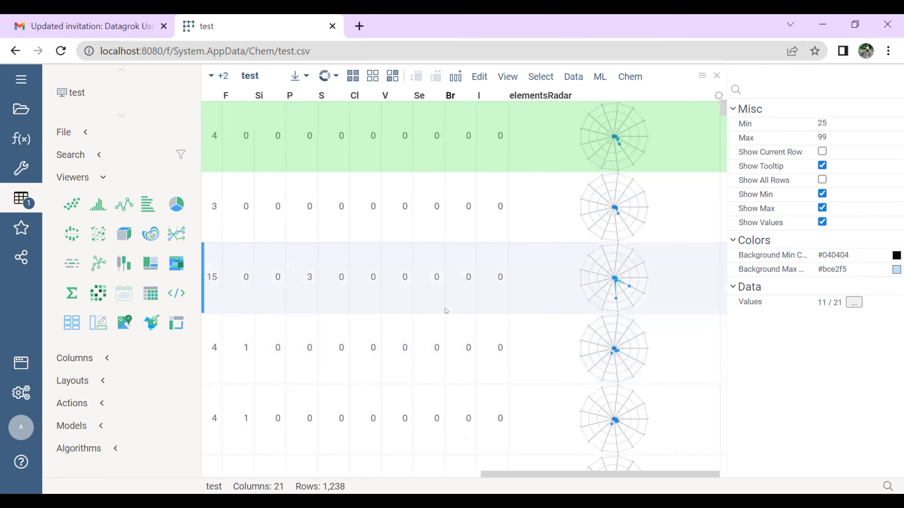
{"action": "scroll", "coordinate": [445, 307], "scroll_direction": "left", "scroll_amount": 15}
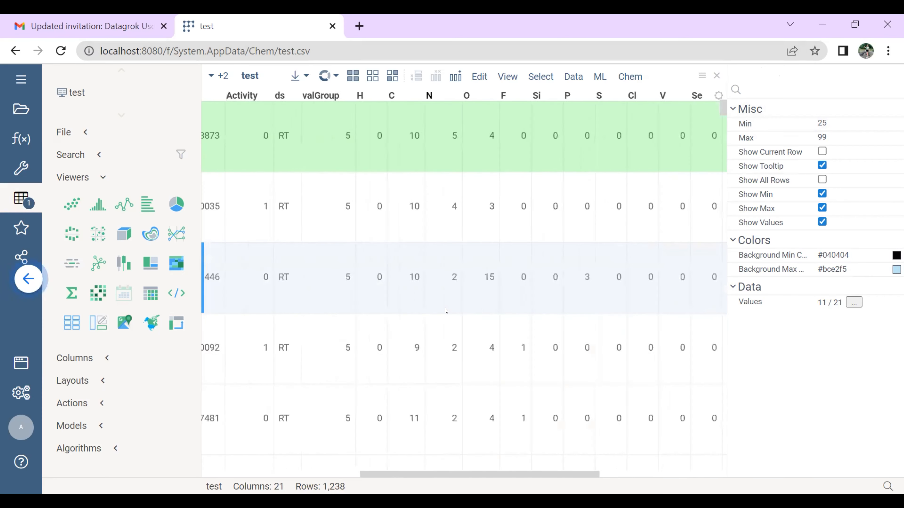
Look across the table from the molecule column to the element count columns and return to the molecules
{"action": "scroll", "coordinate": [445, 307], "scroll_direction": "left", "scroll_amount": 5}
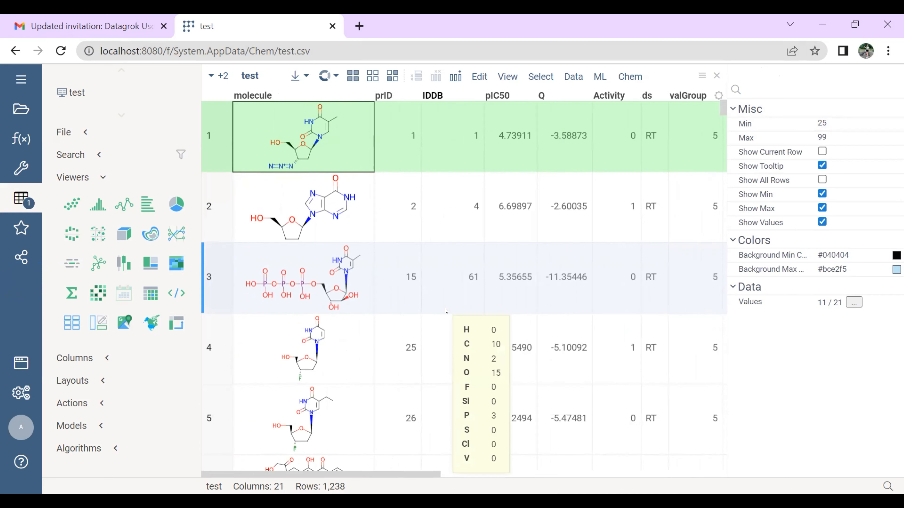
{"action": "scroll", "coordinate": [445, 308], "scroll_direction": "right", "scroll_amount": 2}
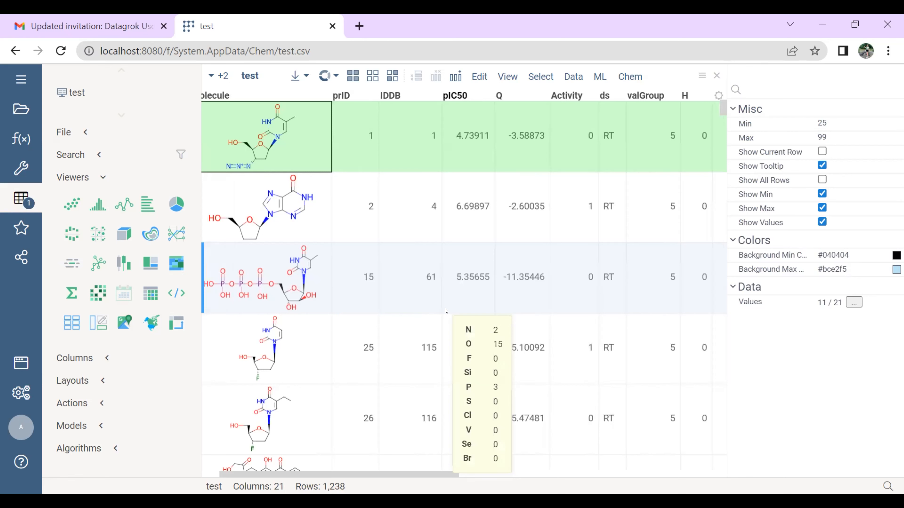
{"action": "scroll", "coordinate": [447, 311], "scroll_direction": "right", "scroll_amount": 3}
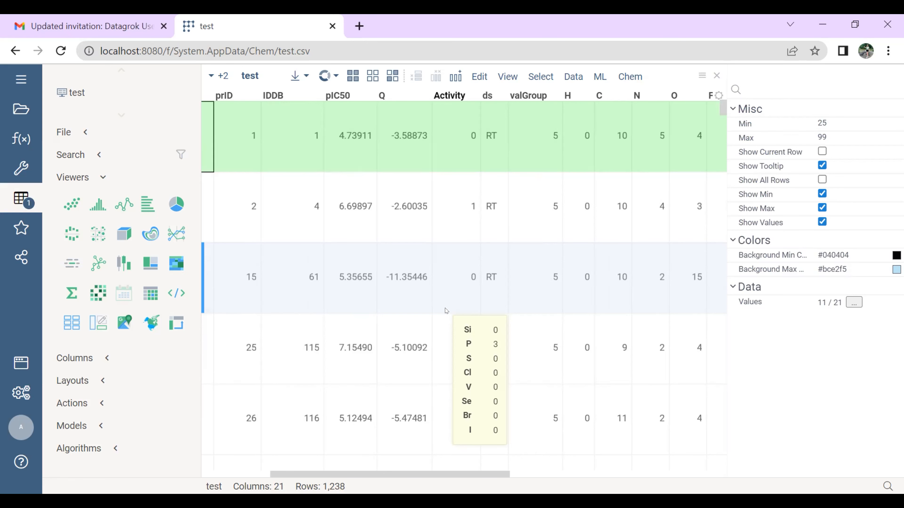
{"action": "scroll", "coordinate": [446, 311], "scroll_direction": "right", "scroll_amount": 10}
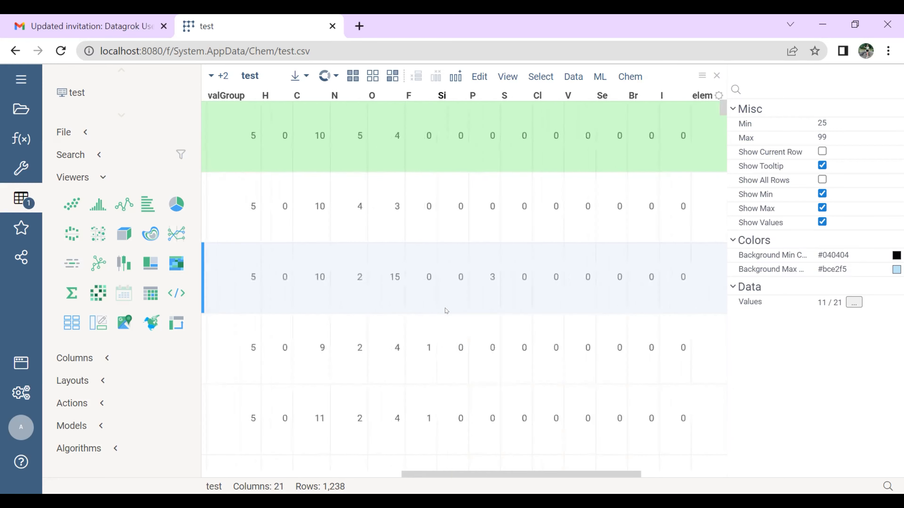
{"action": "scroll", "coordinate": [445, 307], "scroll_direction": "left", "scroll_amount": 10}
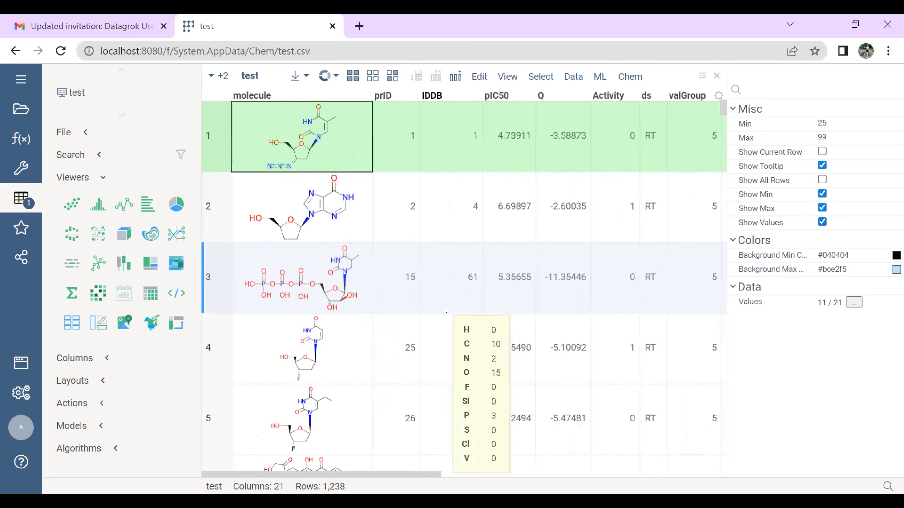
{"action": "mouse_move", "coordinate": [265, 142]}
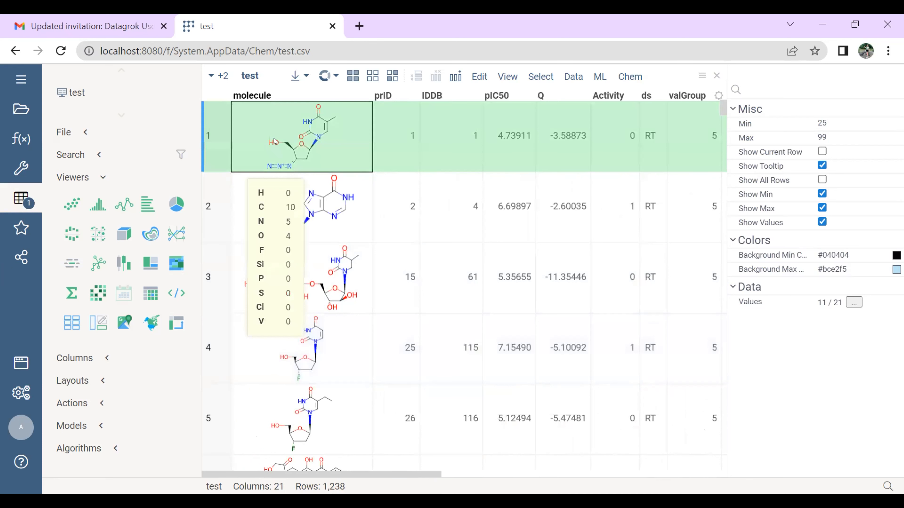
{"action": "double_click", "coordinate": [274, 142]}
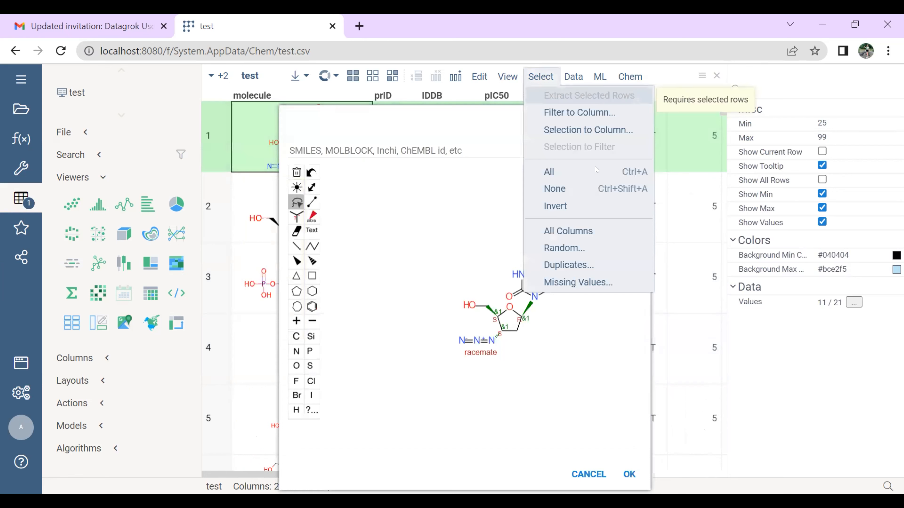
{"action": "left_click", "coordinate": [579, 479]}
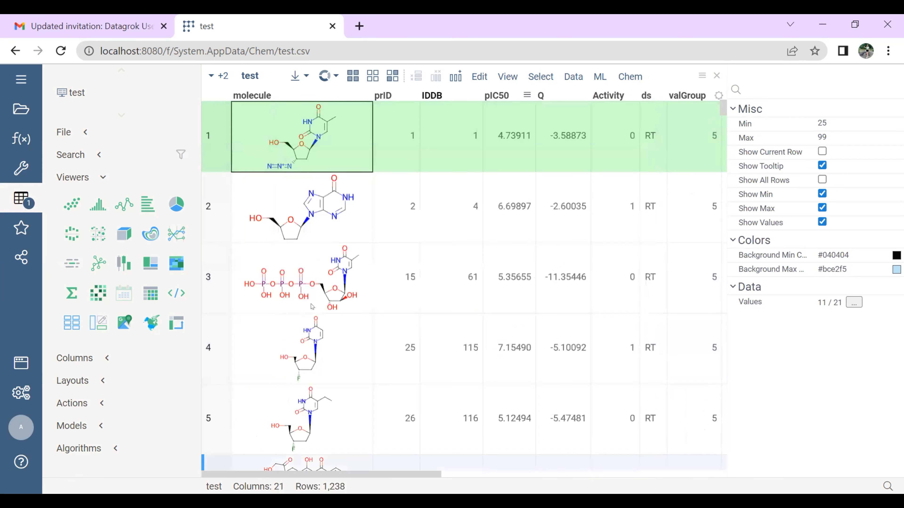
Select the second molecule in the table and examine its Molfile and Properties details, widening the details area to read them
{"action": "mouse_move", "coordinate": [267, 150]}
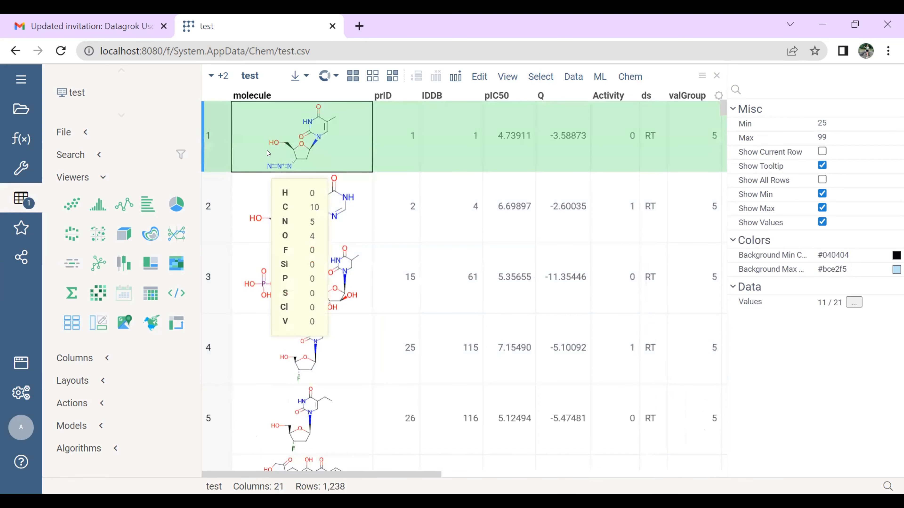
{"action": "left_click", "coordinate": [271, 185]}
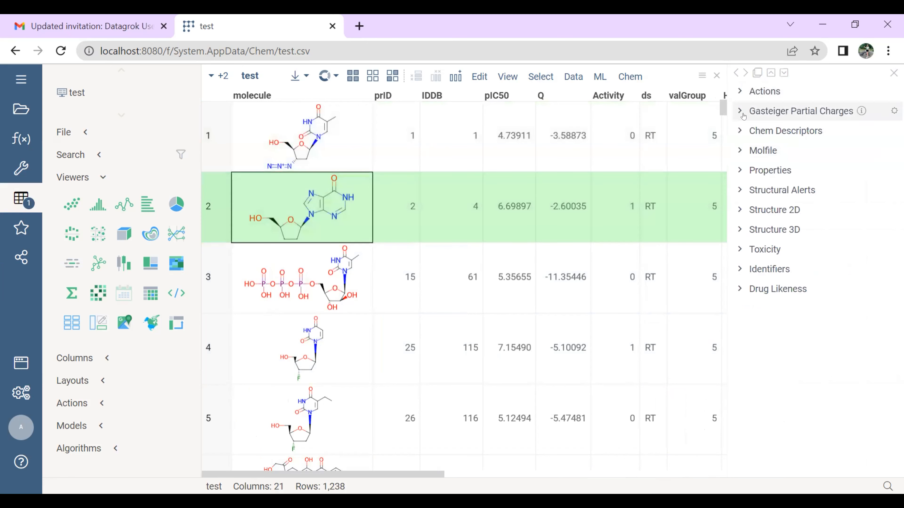
{"action": "left_click", "coordinate": [736, 167]}
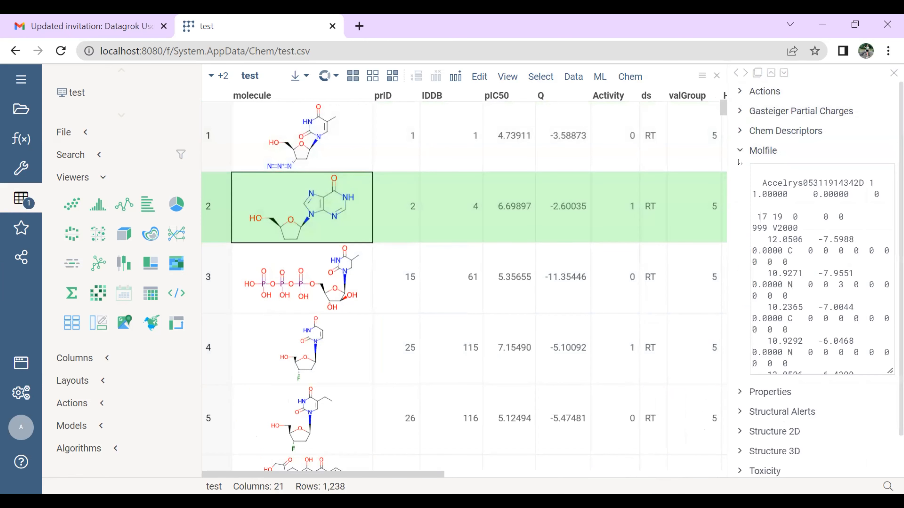
{"action": "left_click", "coordinate": [735, 343]}
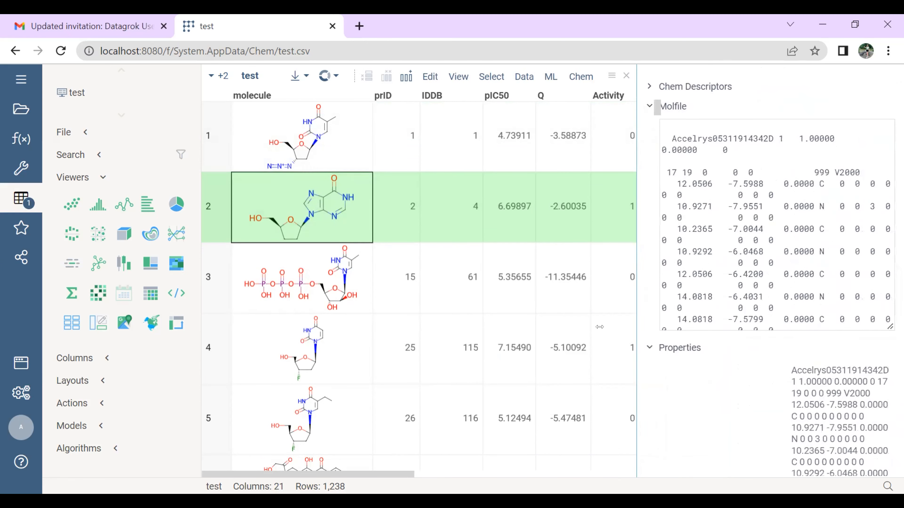
{"action": "scroll", "coordinate": [709, 394], "scroll_direction": "down", "scroll_amount": 5}
{"action": "scroll", "coordinate": [709, 394], "scroll_direction": "down", "scroll_amount": 2}
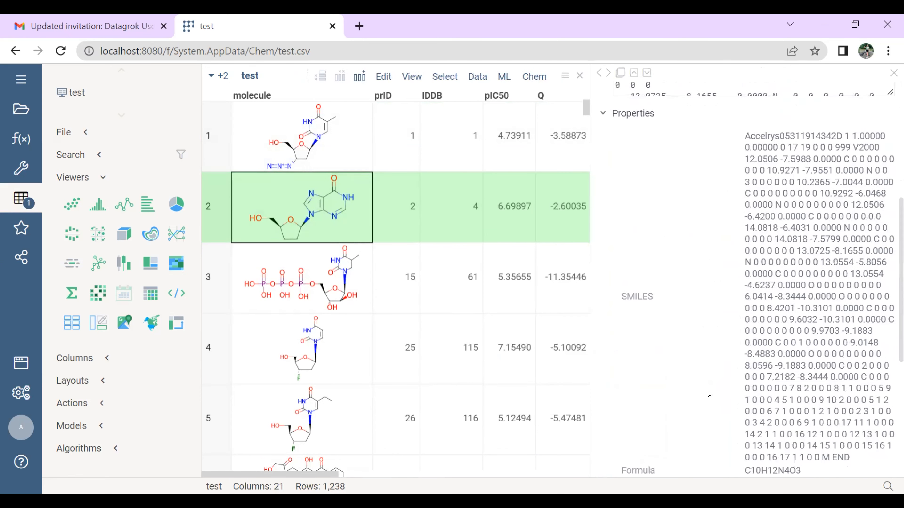
{"action": "scroll", "coordinate": [708, 394], "scroll_direction": "down", "scroll_amount": 5}
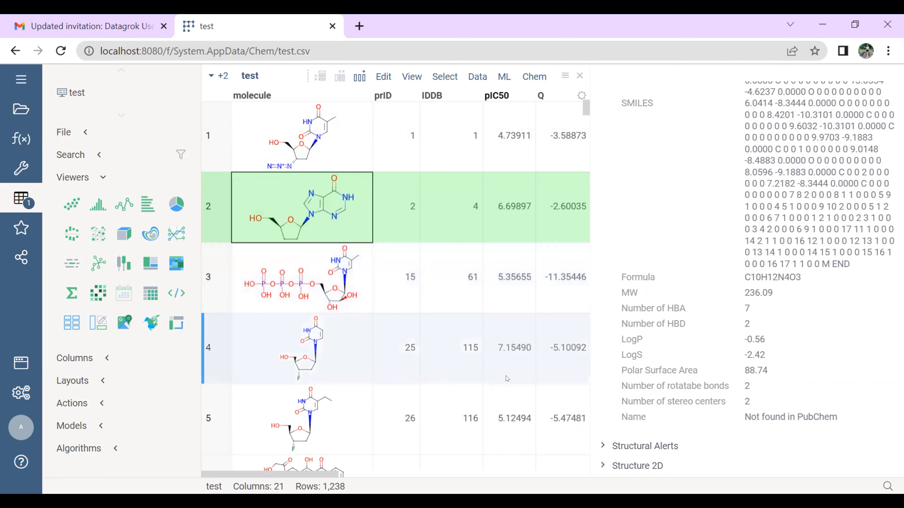
{"action": "left_click", "coordinate": [501, 72]}
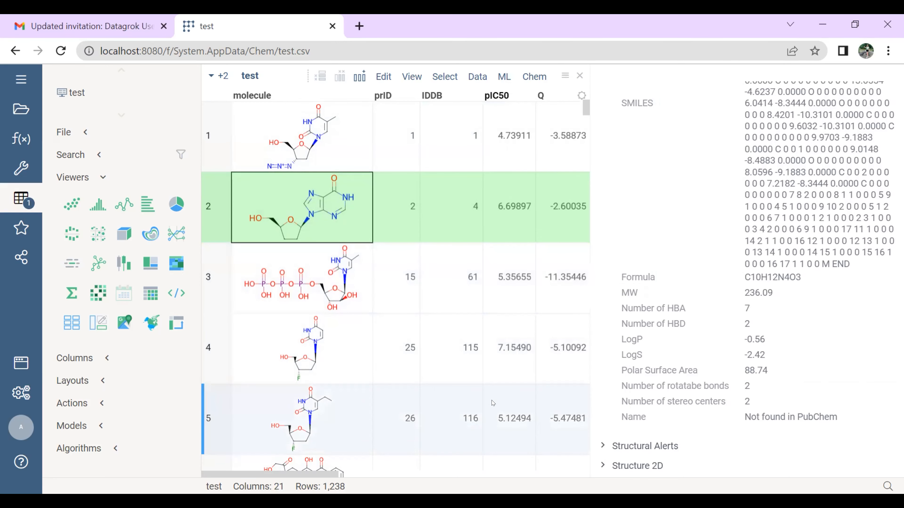
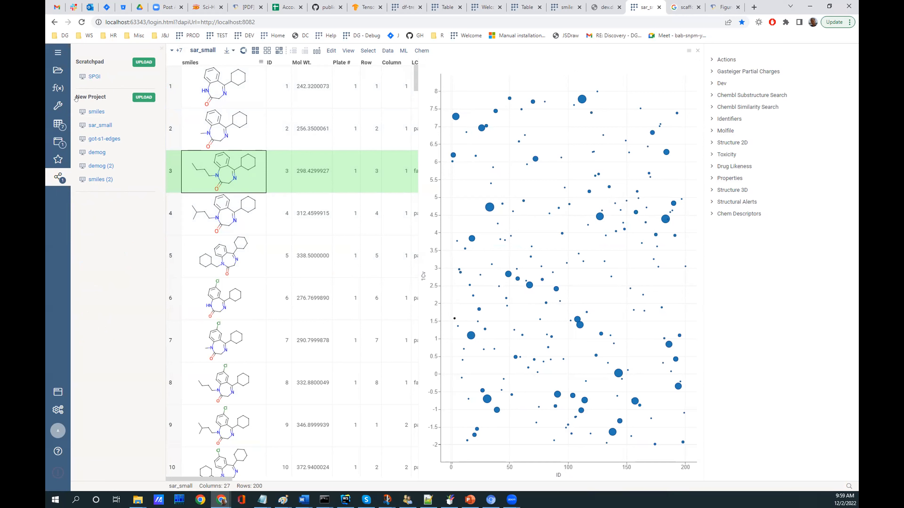
Import the cereal CSV file from the demo folder into the workspace
{"action": "mouse_move", "coordinate": [77, 98]}
{"action": "mouse_move", "coordinate": [95, 77]}
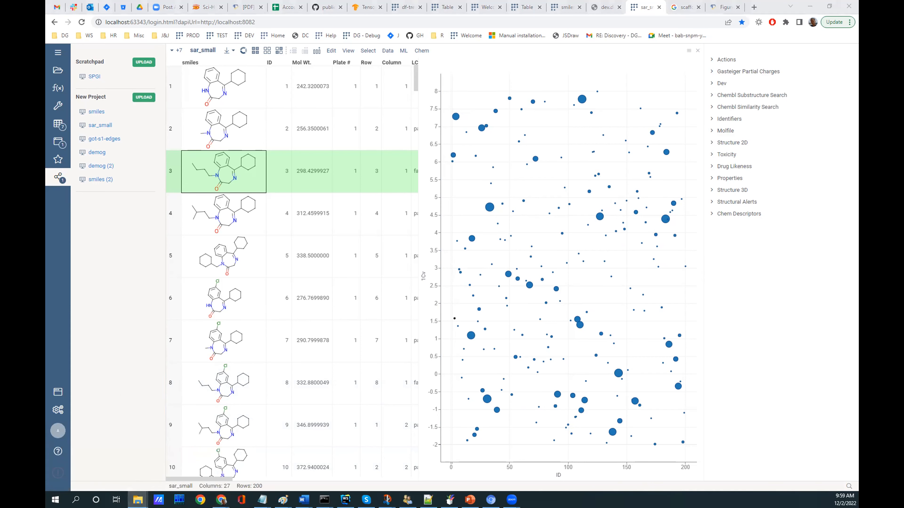
{"action": "key", "text": "alt+Tab"}
{"action": "left_click", "coordinate": [433, 157]}
{"action": "left_click_drag", "start_coordinate": [527, 262], "coordinate": [185, 246]}
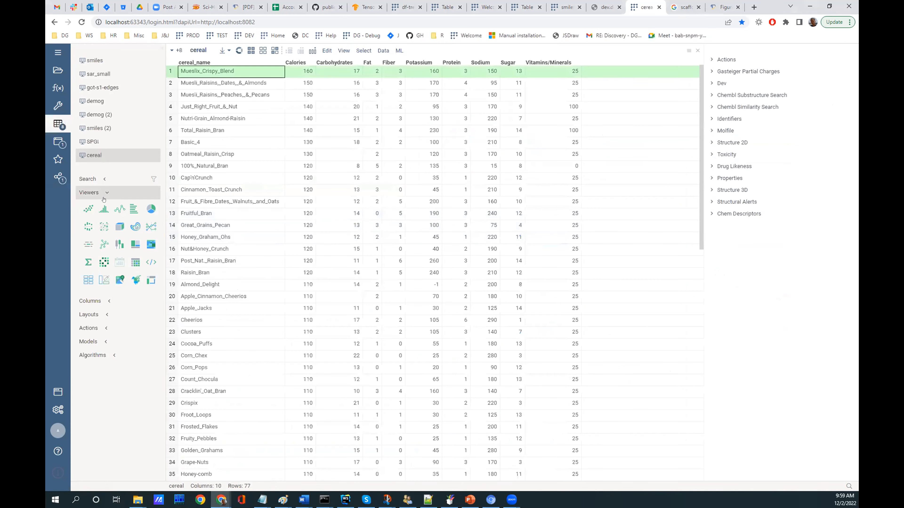
Upload the Scratchpad project with the SPGI and cereal tables as AAA and finish the sharing dialog without adding recipients
{"action": "left_click", "coordinate": [58, 177]}
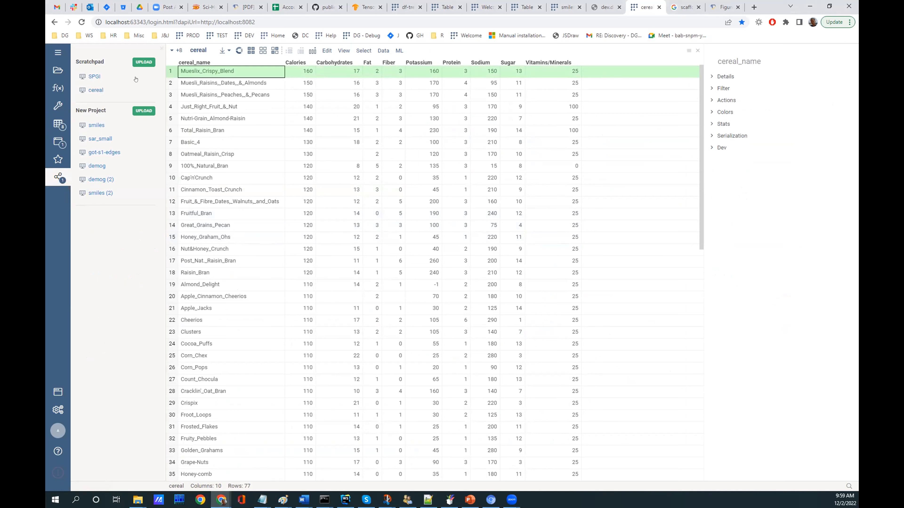
{"action": "left_click", "coordinate": [144, 62]}
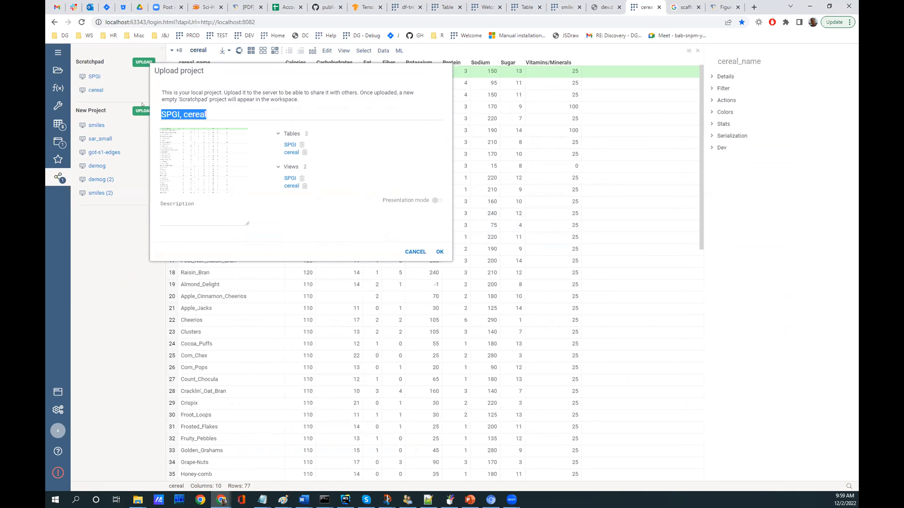
{"action": "type", "text": "AAA"}
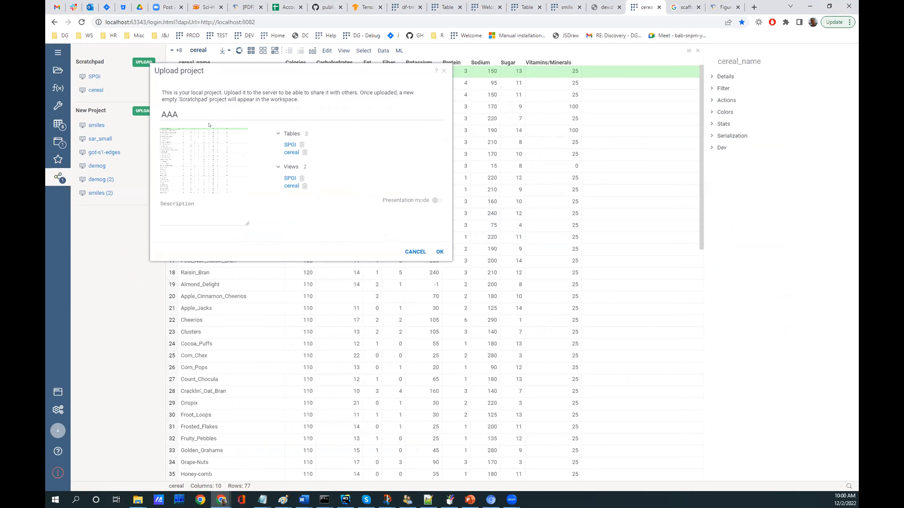
{"action": "left_click", "coordinate": [436, 253]}
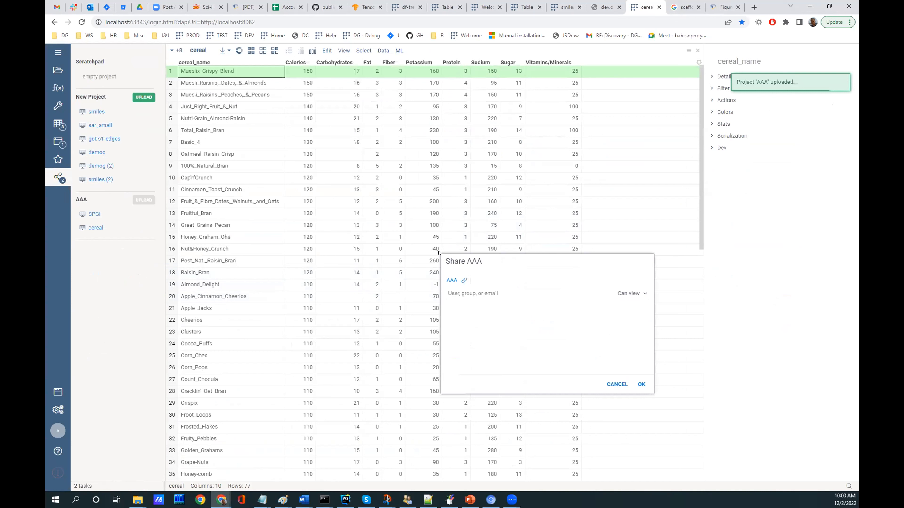
{"action": "left_click", "coordinate": [641, 384]}
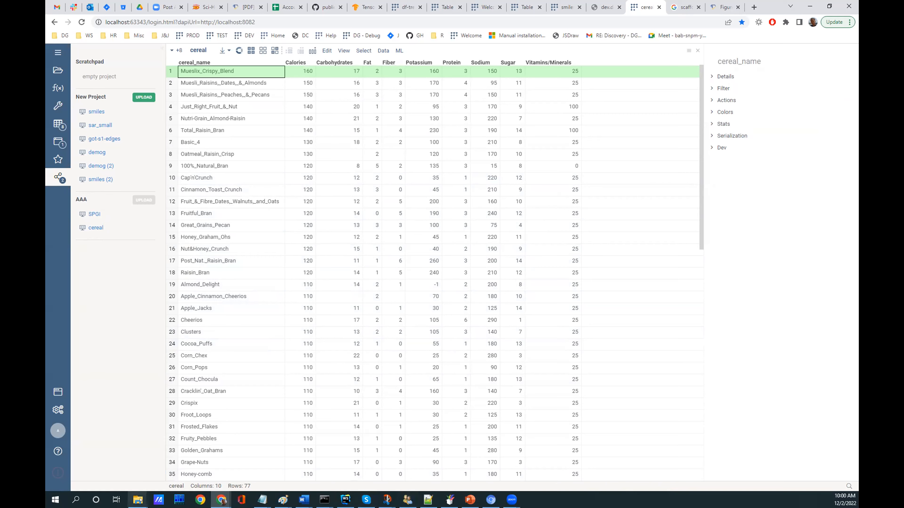
Import the crime CSV file from the demo folder into the workspace
{"action": "mouse_move", "coordinate": [138, 500]}
{"action": "left_click", "coordinate": [81, 457]}
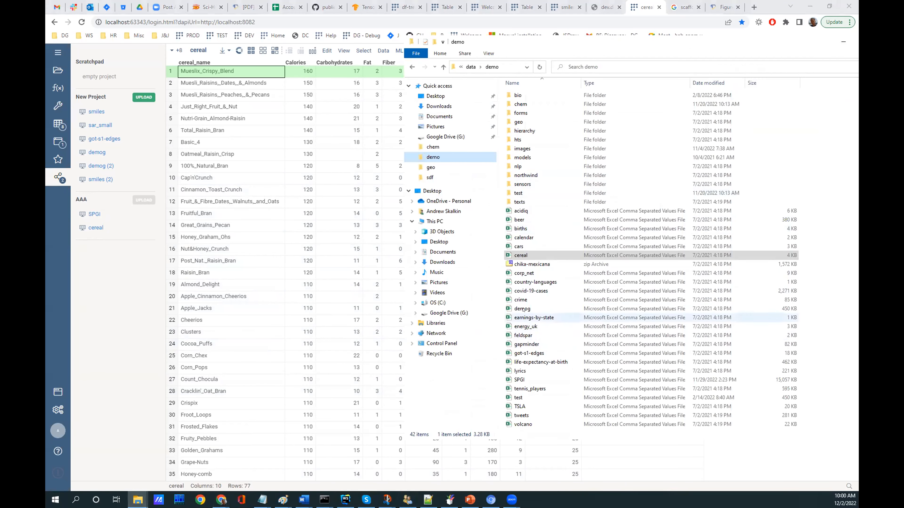
{"action": "left_click", "coordinate": [521, 300]}
{"action": "left_click_drag", "start_coordinate": [521, 300], "coordinate": [245, 281]}
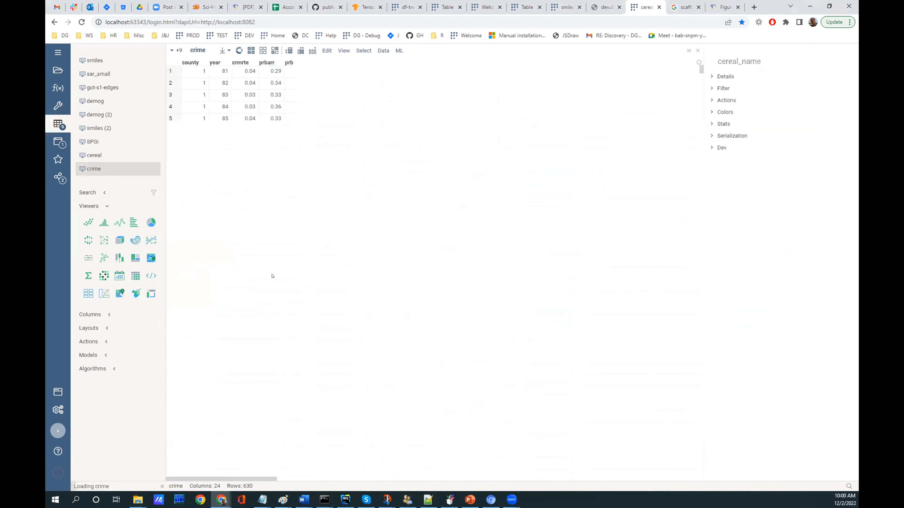
Add the crime table from Scratchpad to project AAA, and review the project's upload dialog without uploading
{"action": "left_click", "coordinate": [58, 178]}
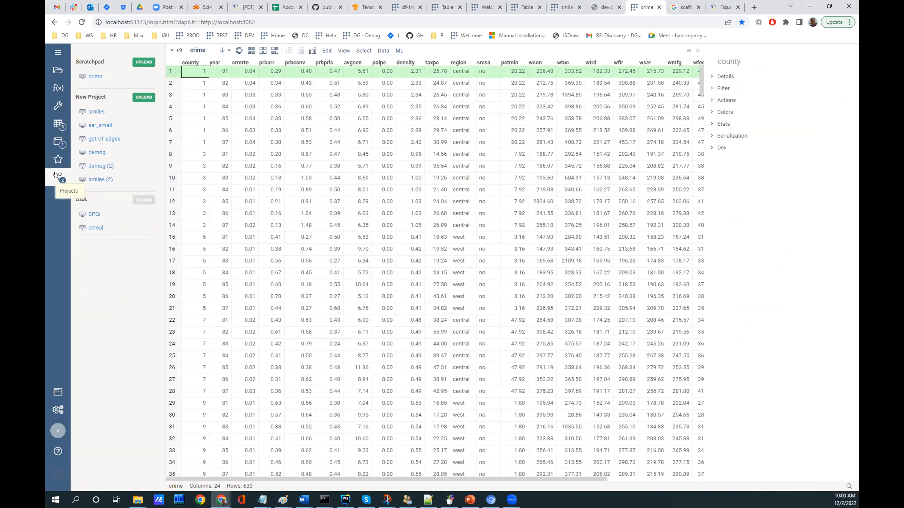
{"action": "left_click_drag", "start_coordinate": [95, 76], "coordinate": [101, 221]}
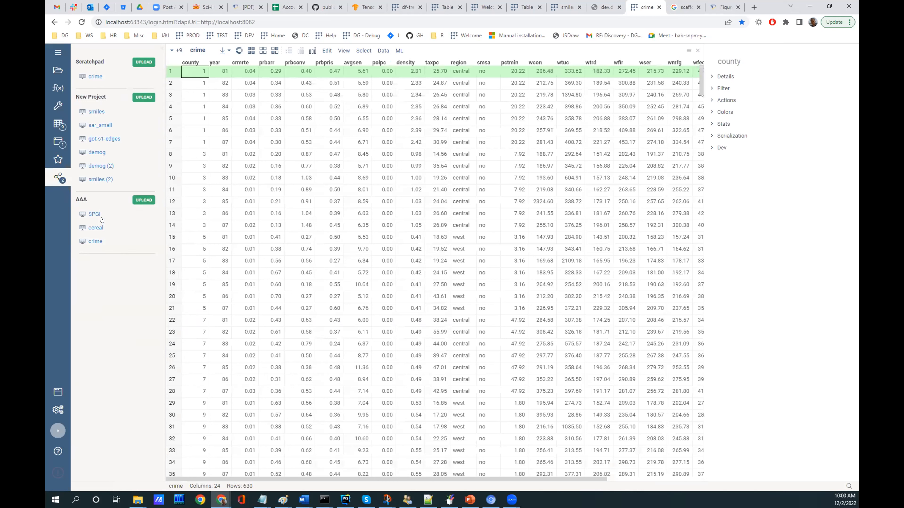
{"action": "left_click", "coordinate": [143, 200]}
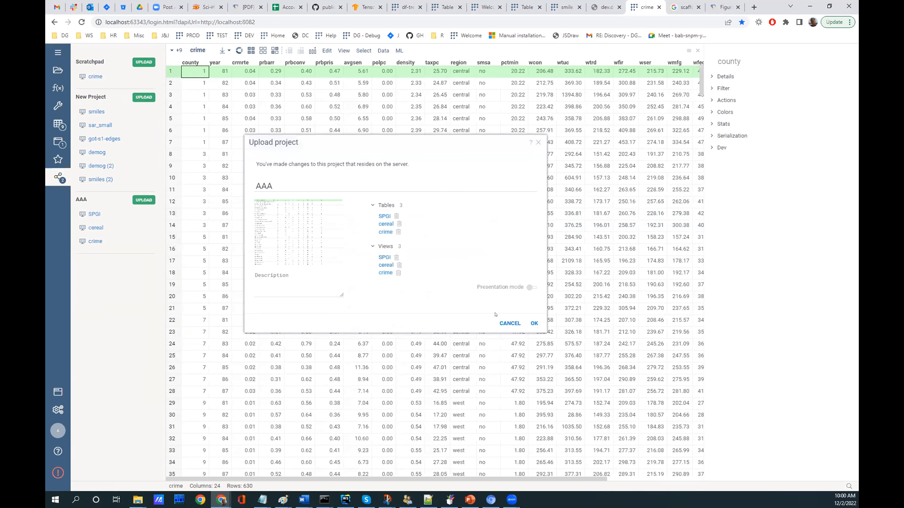
{"action": "left_click", "coordinate": [498, 325]}
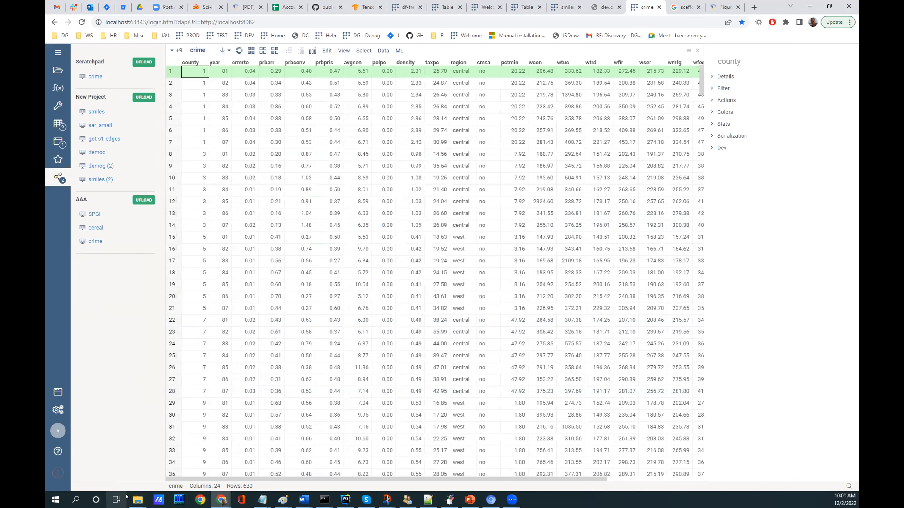
Import the gapminder CSV file from the demo folder into the workspace
{"action": "left_click", "coordinate": [76, 462]}
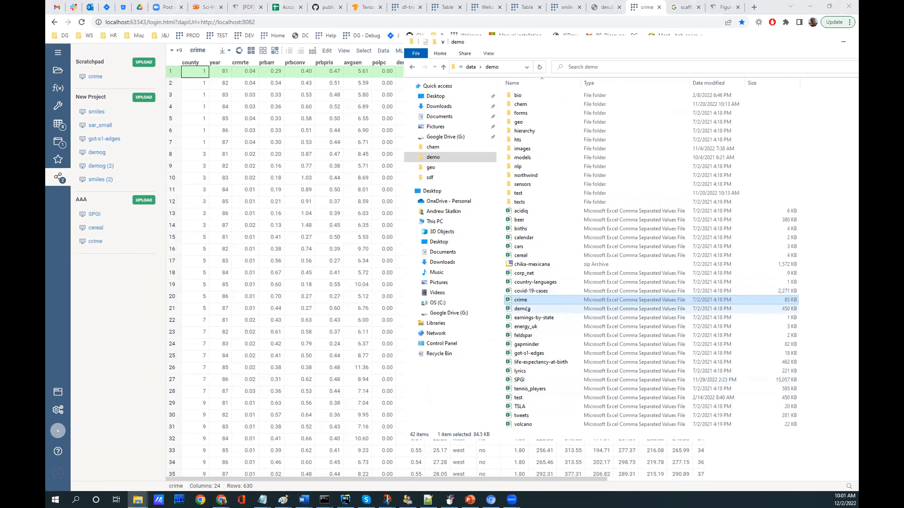
{"action": "left_click", "coordinate": [526, 344]}
{"action": "left_click_drag", "start_coordinate": [527, 344], "coordinate": [212, 193]}
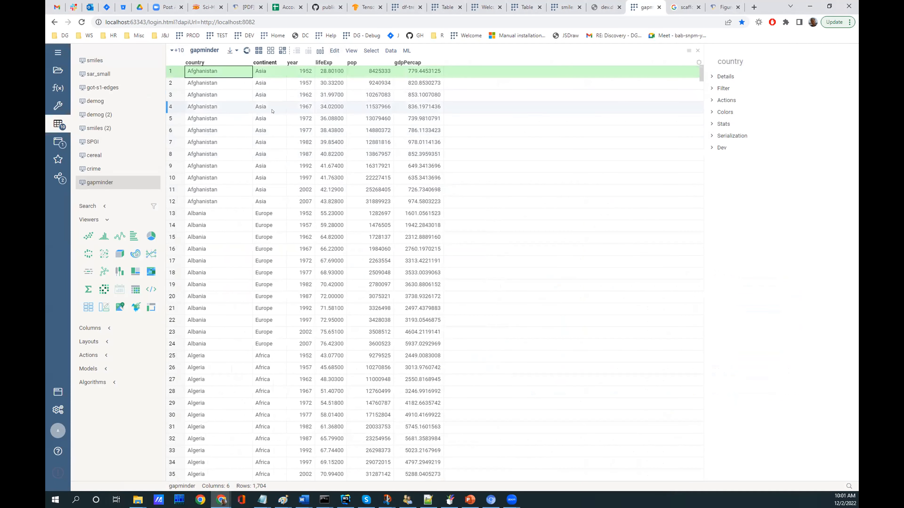
Add the gapminder table from Scratchpad to project AAA and upload the updated project
{"action": "left_click", "coordinate": [51, 178]}
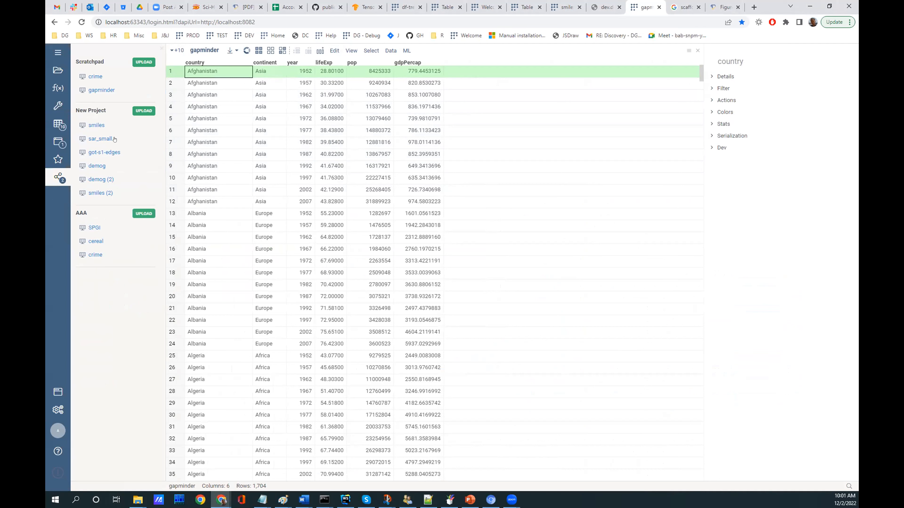
{"action": "left_click_drag", "start_coordinate": [103, 91], "coordinate": [102, 249]}
{"action": "left_click", "coordinate": [138, 214]}
{"action": "left_click", "coordinate": [431, 410]}
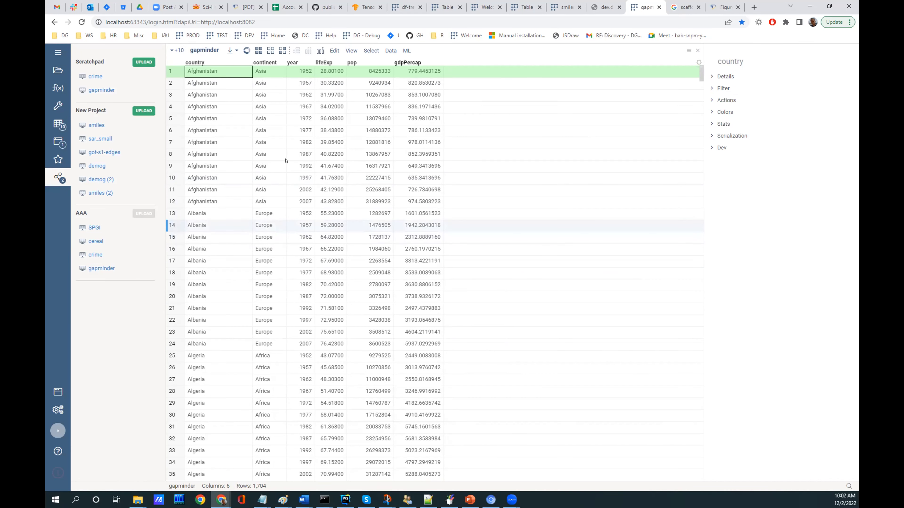
Show the list of open views and the list of open tables
{"action": "left_click", "coordinate": [178, 50]}
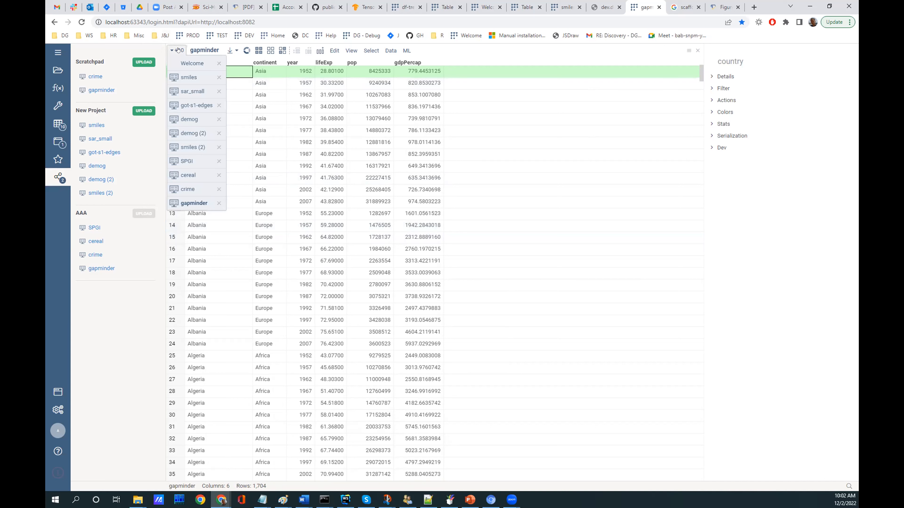
{"action": "left_click", "coordinate": [58, 124]}
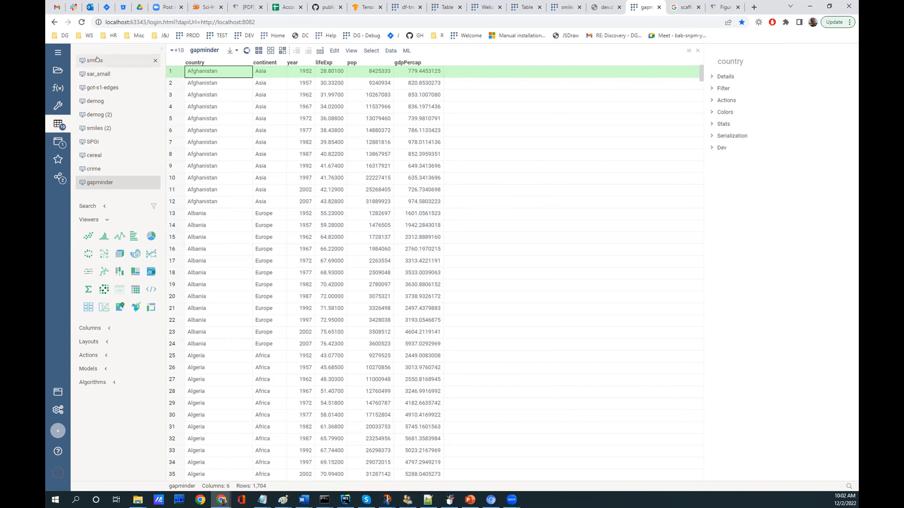
Show the list of open projects with the tables each one contains
{"action": "left_click", "coordinate": [57, 180]}
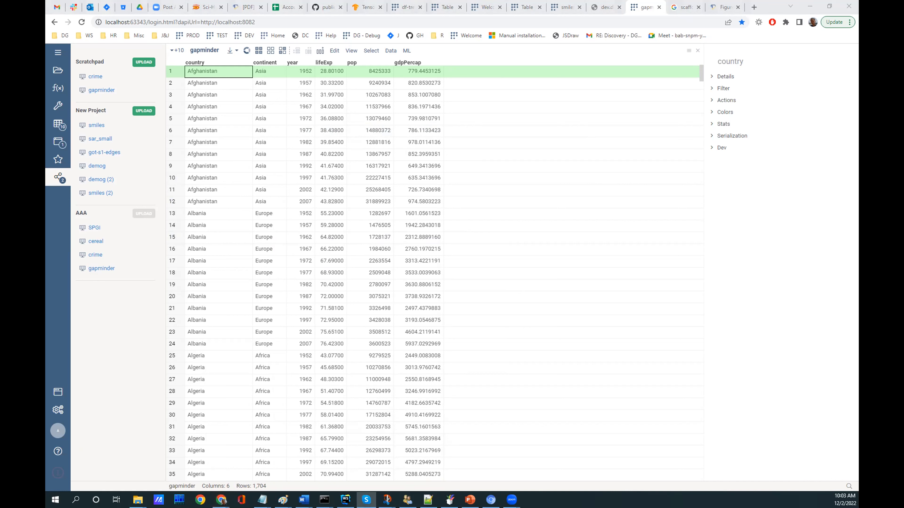
{"action": "key", "text": "alt+Tab"}
{"action": "key", "text": "alt+Tab"}
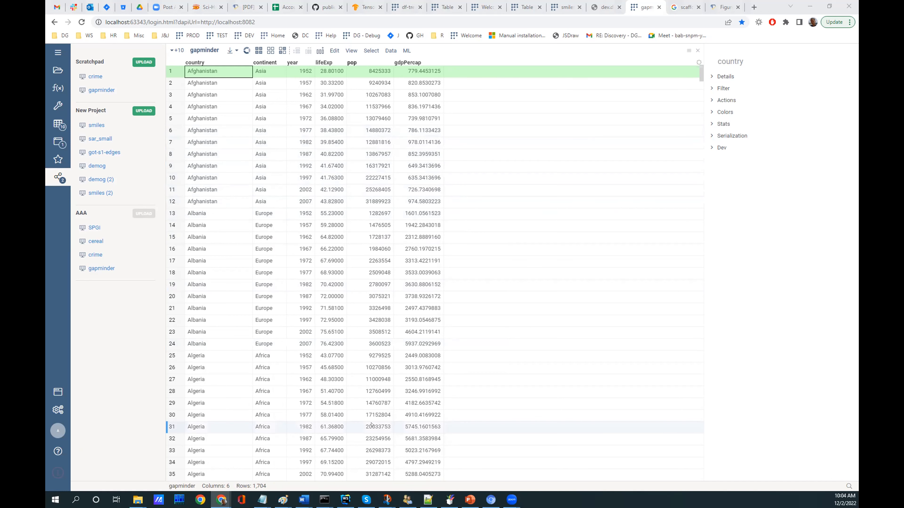
Import the gapminder CSV file from the demo folder into the workspace a second time
{"action": "mouse_move", "coordinate": [138, 499]}
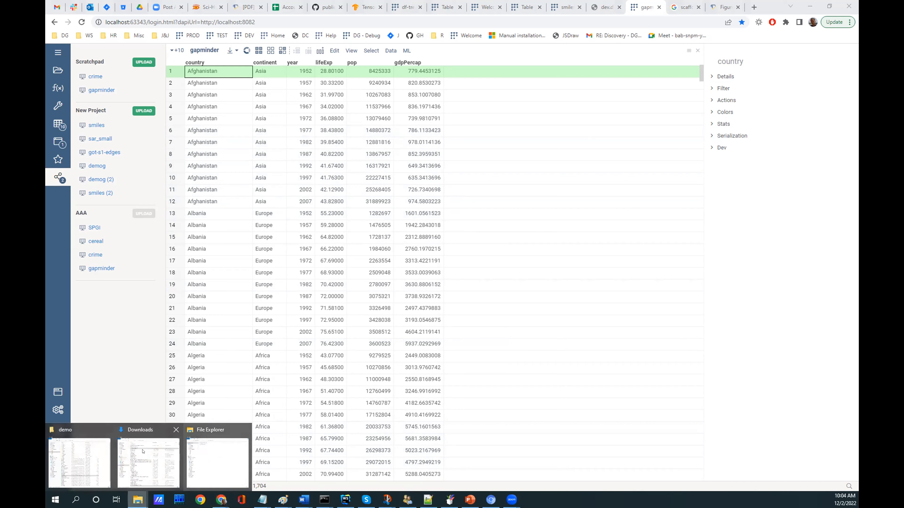
{"action": "left_click", "coordinate": [74, 457]}
{"action": "left_click_drag", "start_coordinate": [525, 345], "coordinate": [256, 293]}
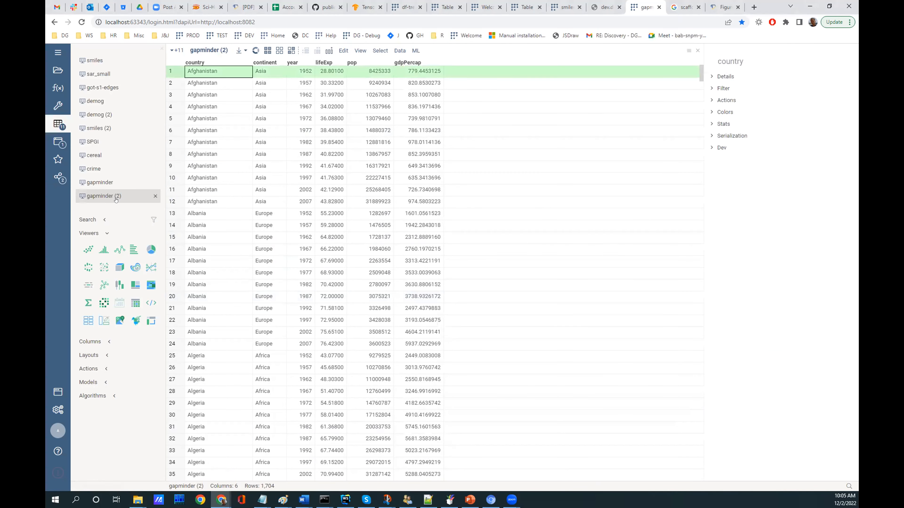
Check where the second gapminder table sits among the open projects, and view its summary and tags
{"action": "mouse_move", "coordinate": [116, 195]}
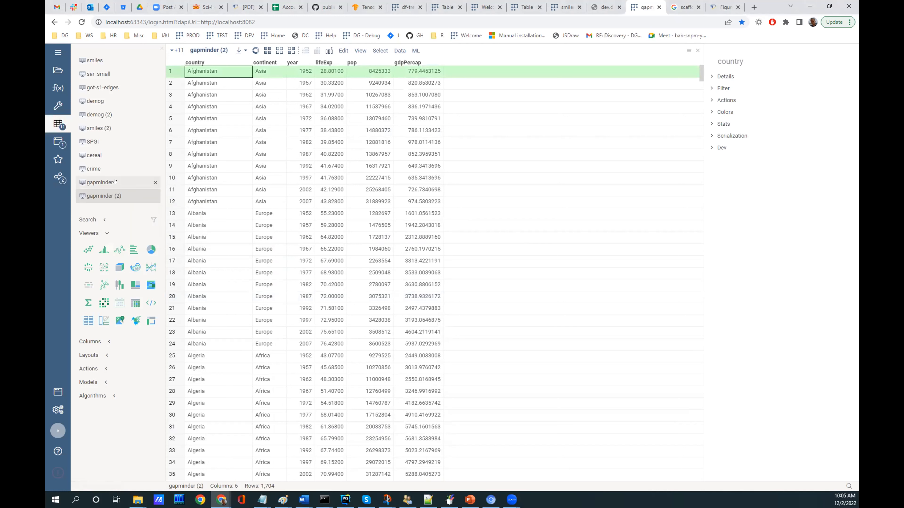
{"action": "left_click", "coordinate": [56, 172]}
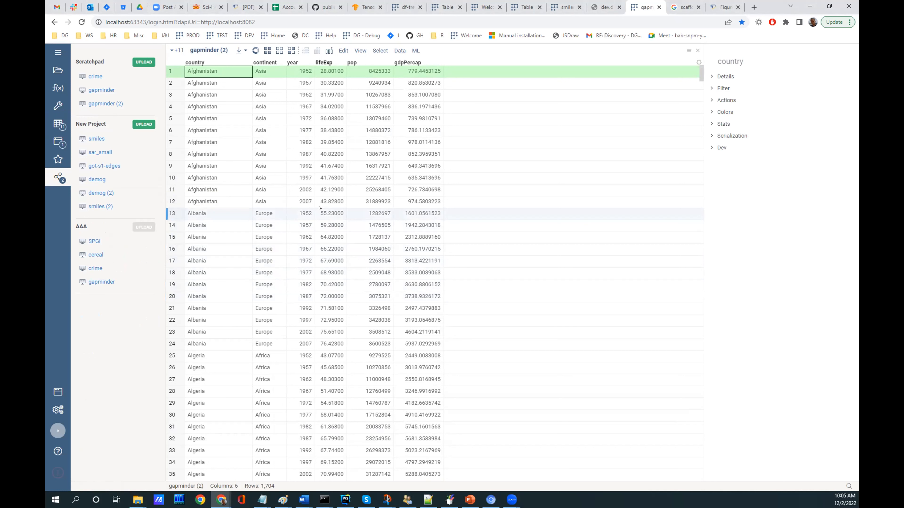
{"action": "mouse_move", "coordinate": [220, 50]}
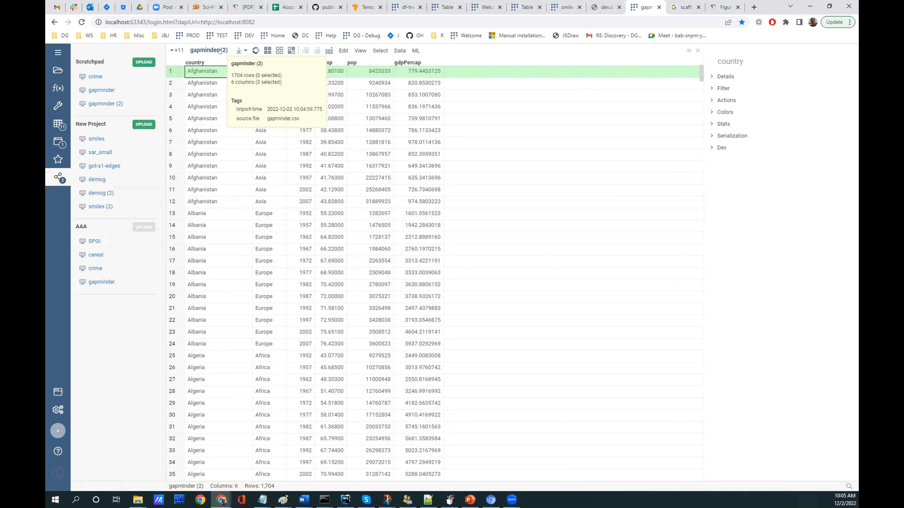